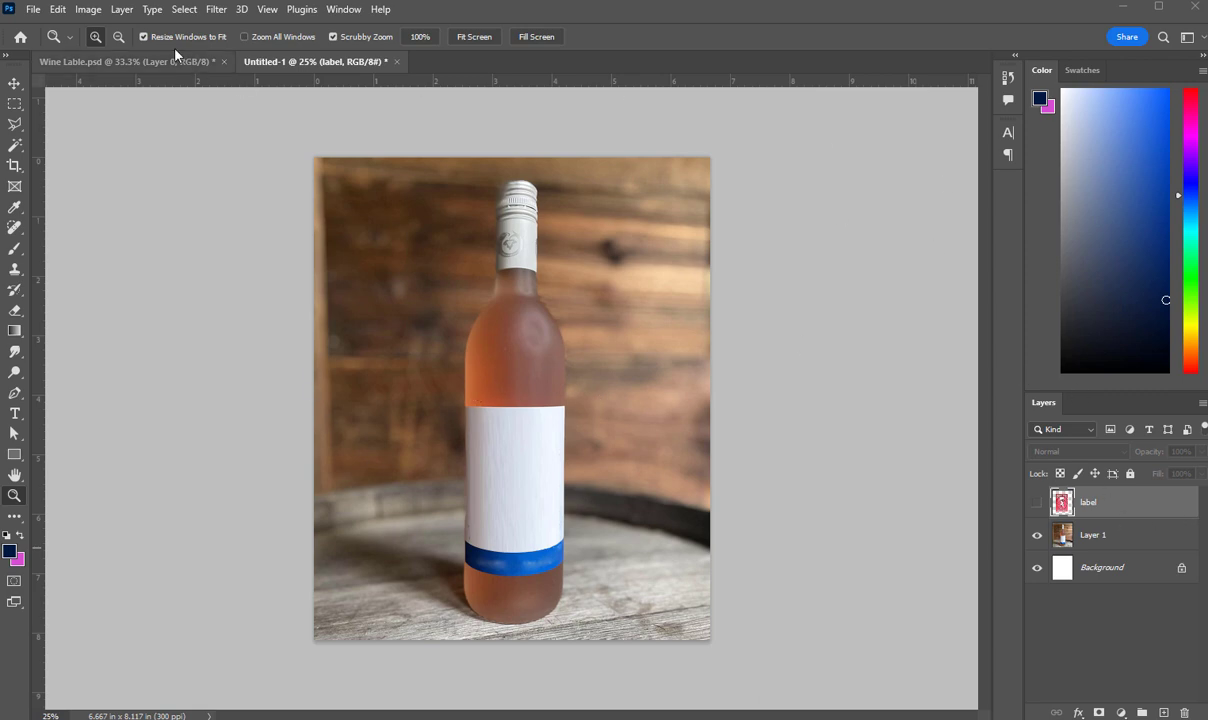
Step: Check the bottle document's pixel dimensions and resolution in the Image Size settings
click(88, 10)
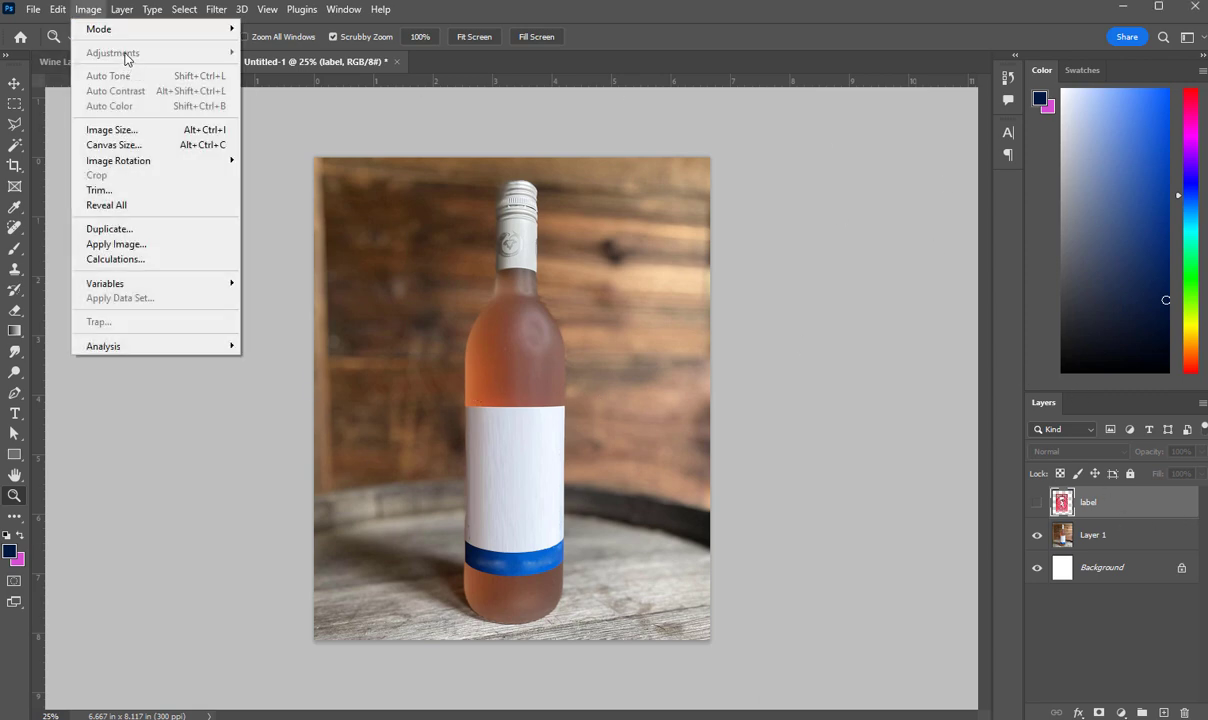
click(112, 130)
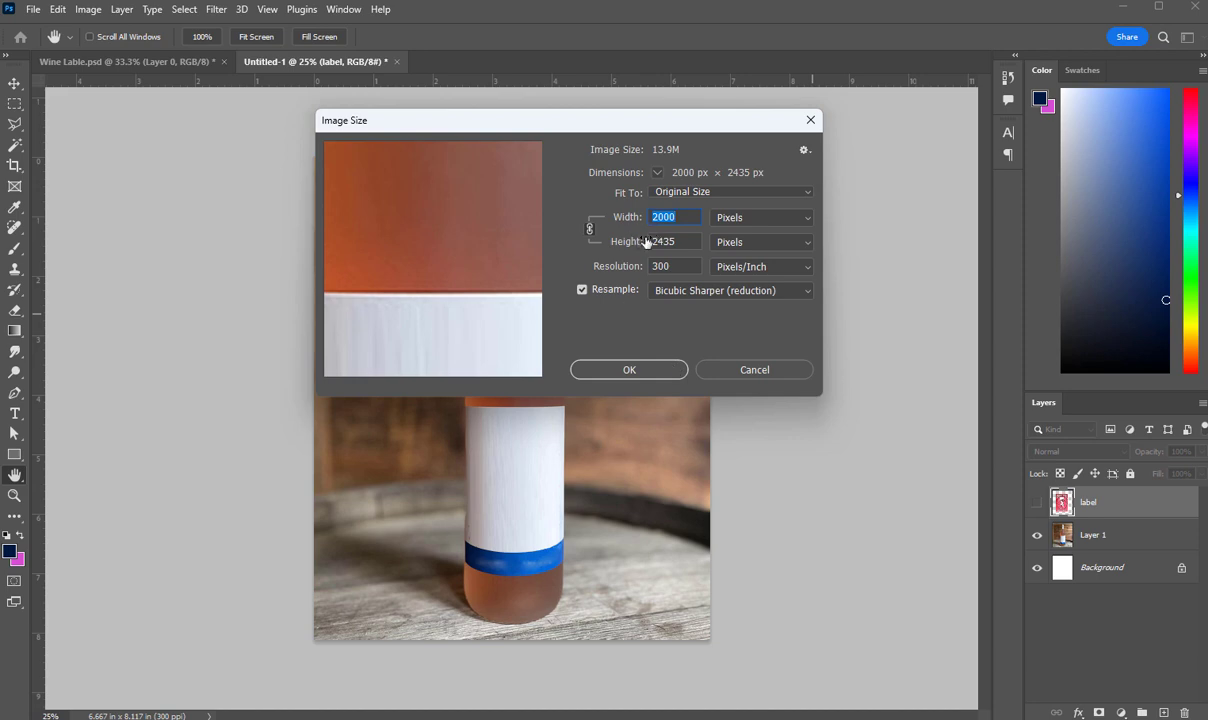
click(666, 372)
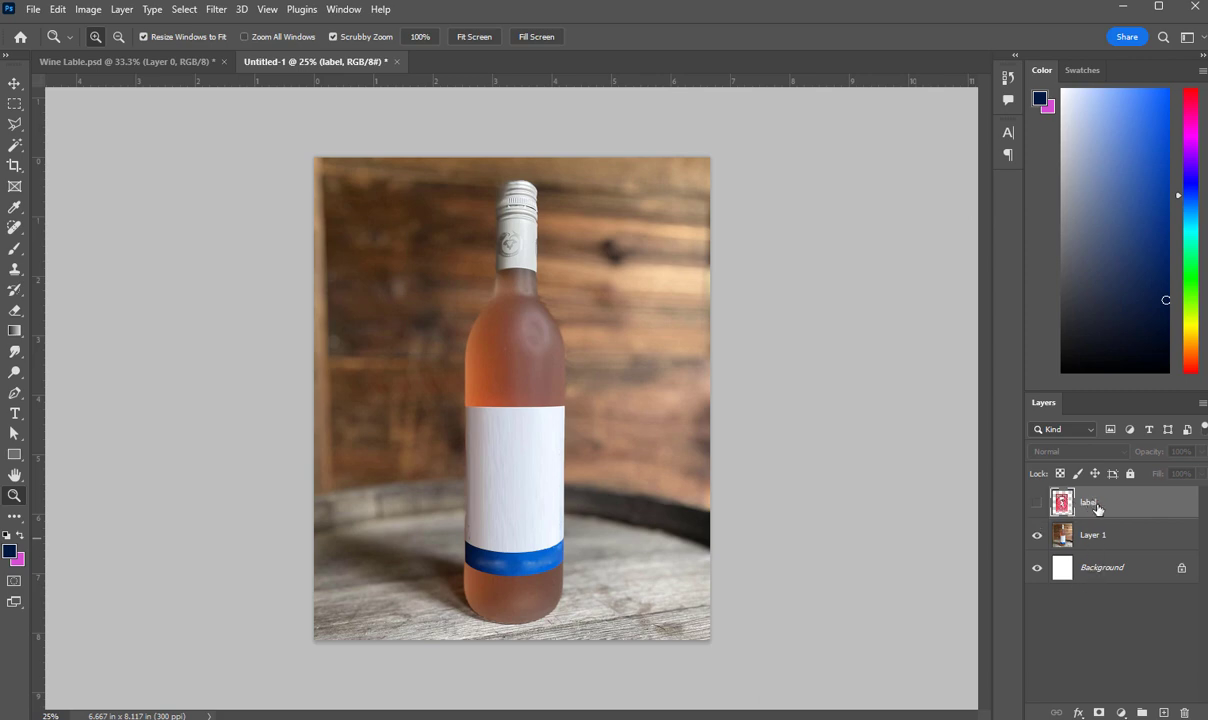
Step: Show the label layer and rename the bottle photo's layer "bottle"
click(1037, 502)
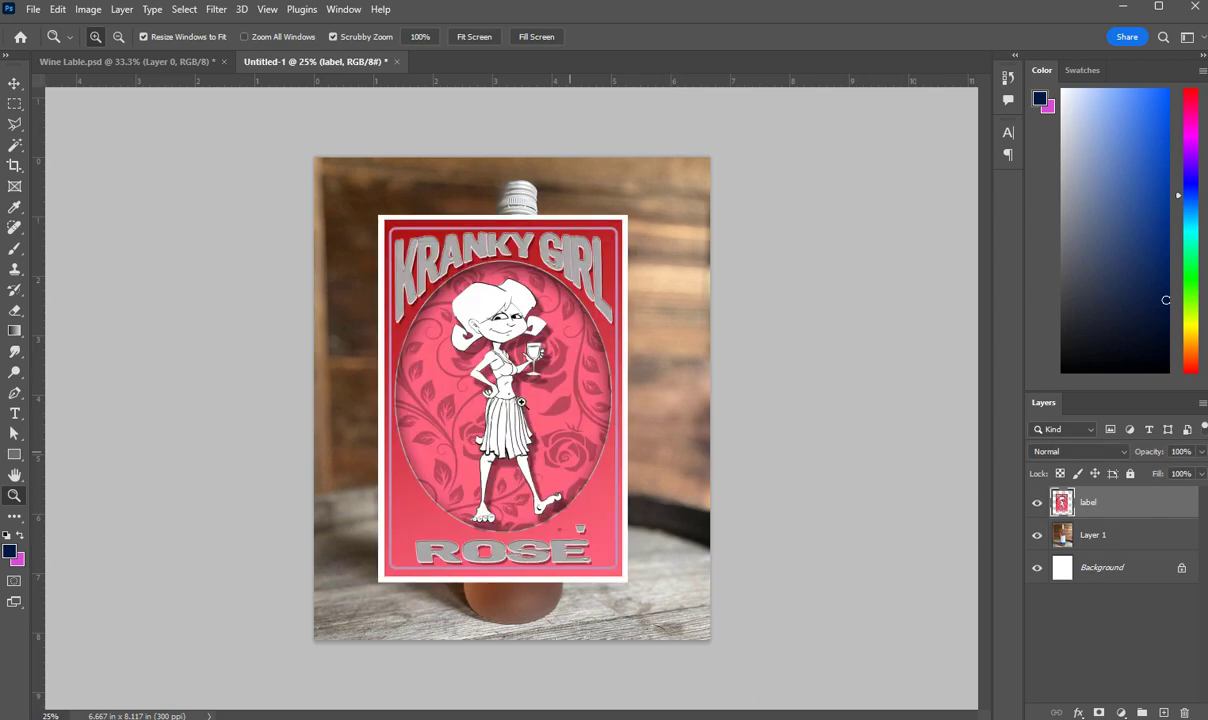
click(1108, 540)
click(1111, 510)
double_click(1095, 537)
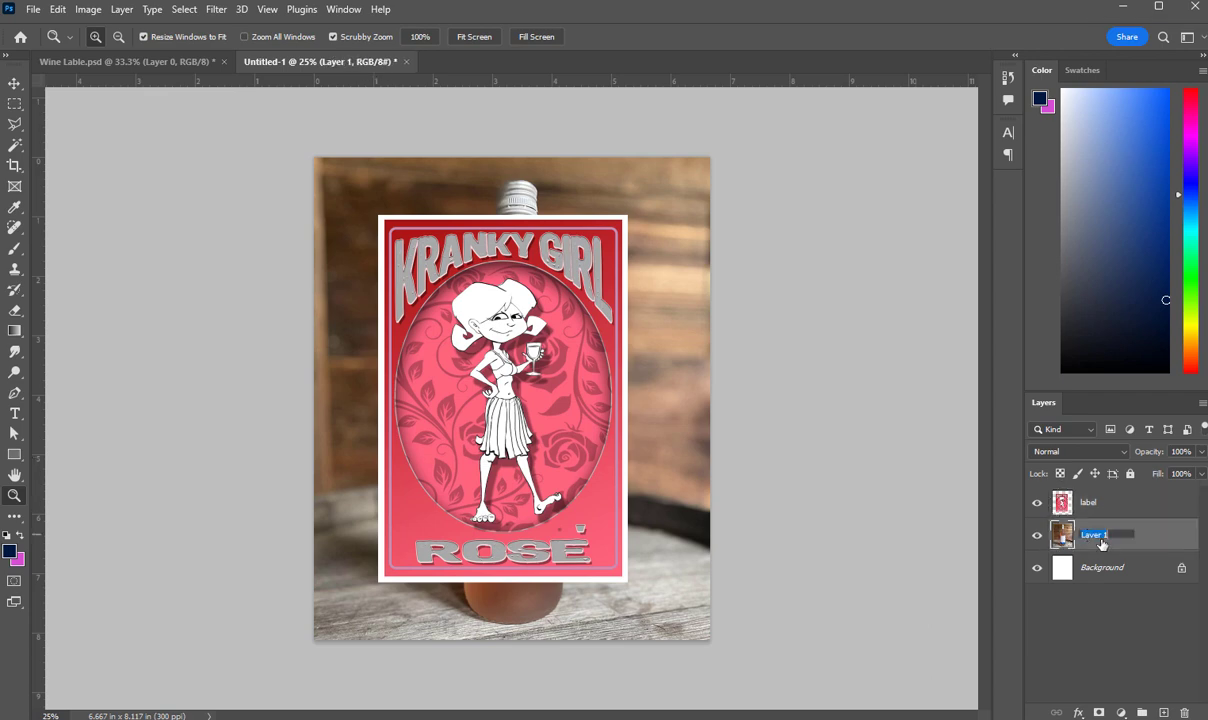
text(bottle)
key(Return)
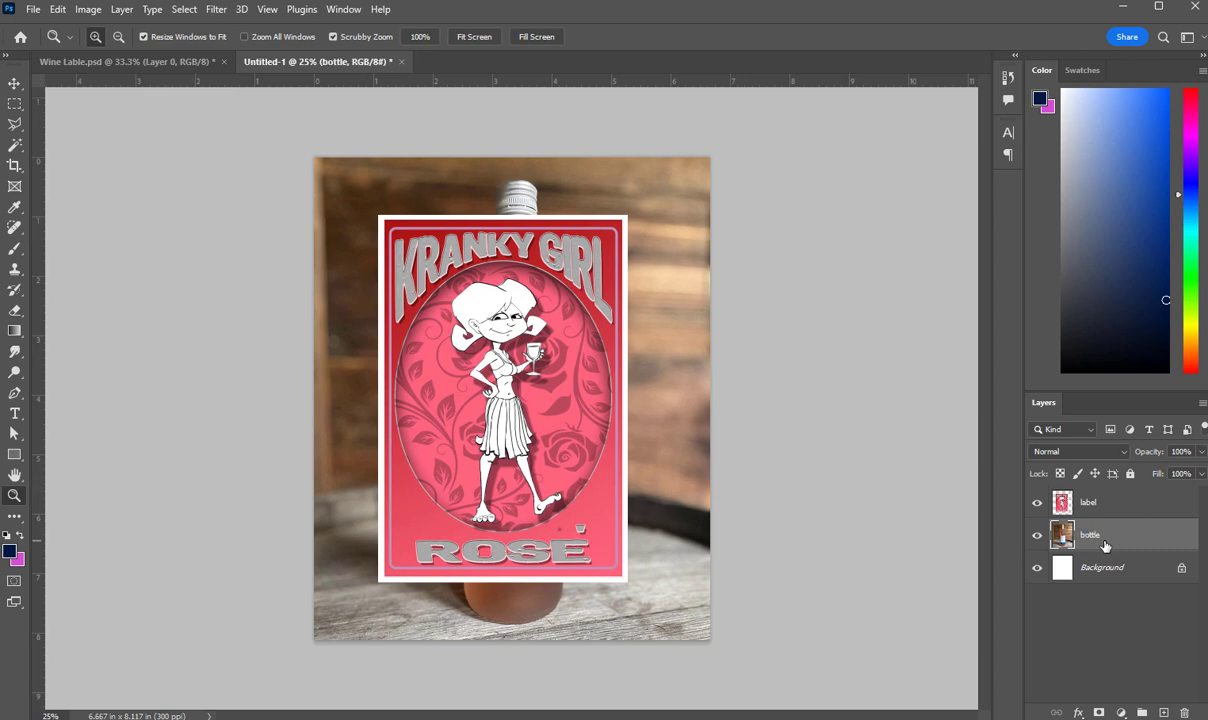
Step: Toggle the visibility of the bottle and label layers to check what each one contains
click(1035, 537)
click(1036, 536)
click(1037, 502)
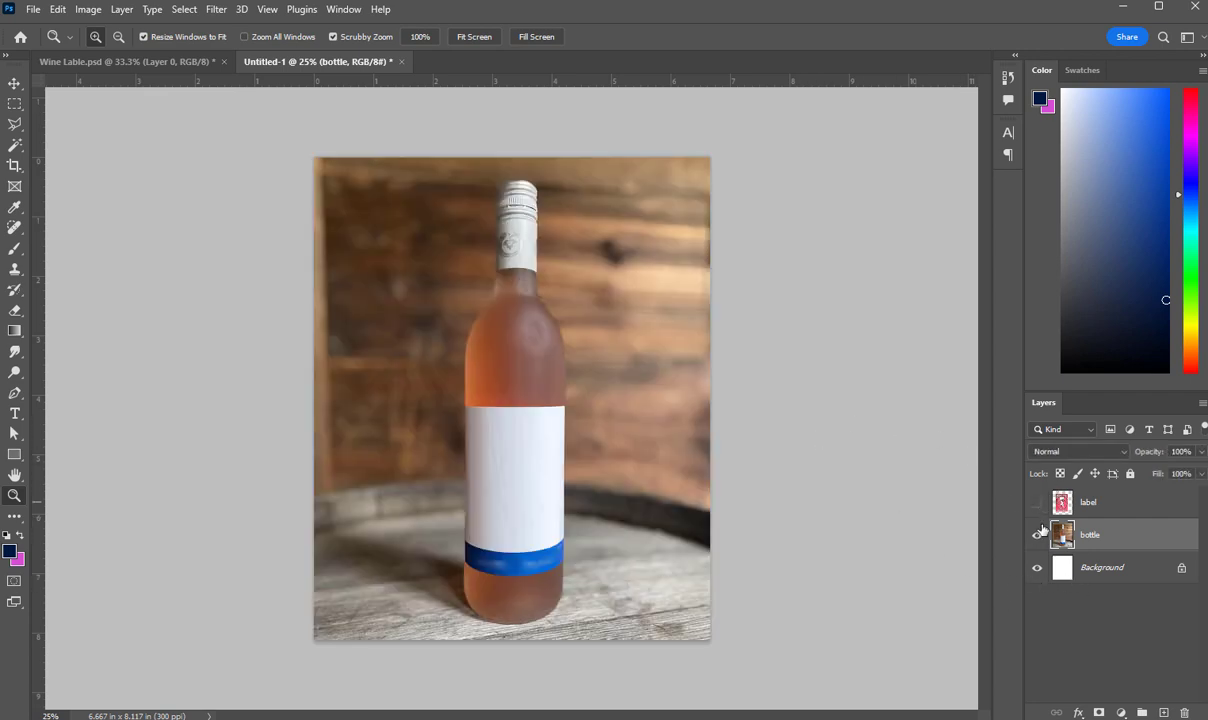
click(1037, 536)
Step: Unlock and delete the white Background layer, and show the label layer over the bottle
click(1177, 572)
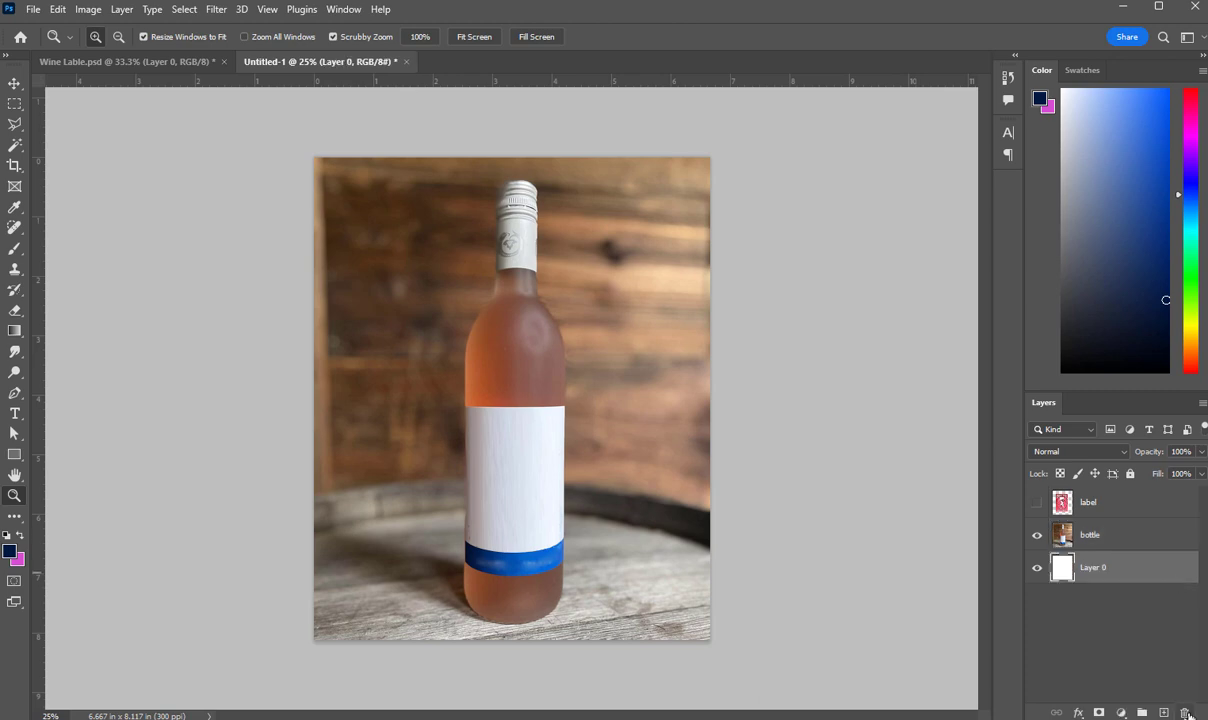
click(1187, 713)
click(610, 233)
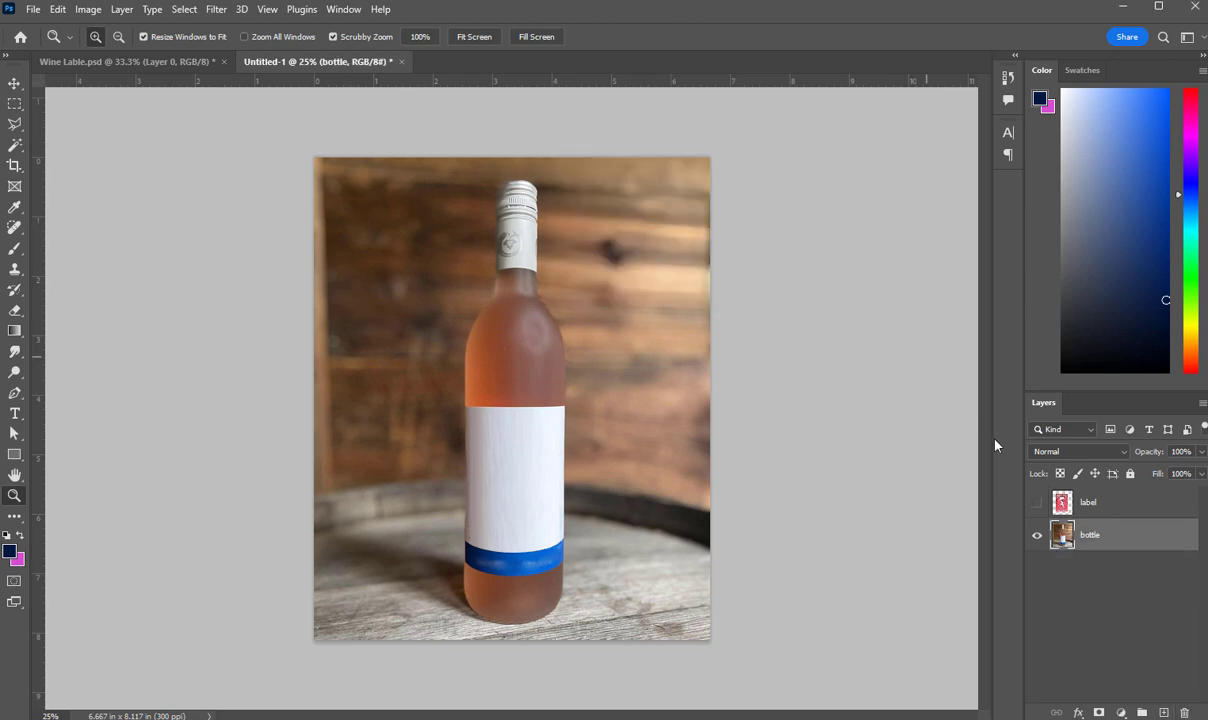
click(1038, 505)
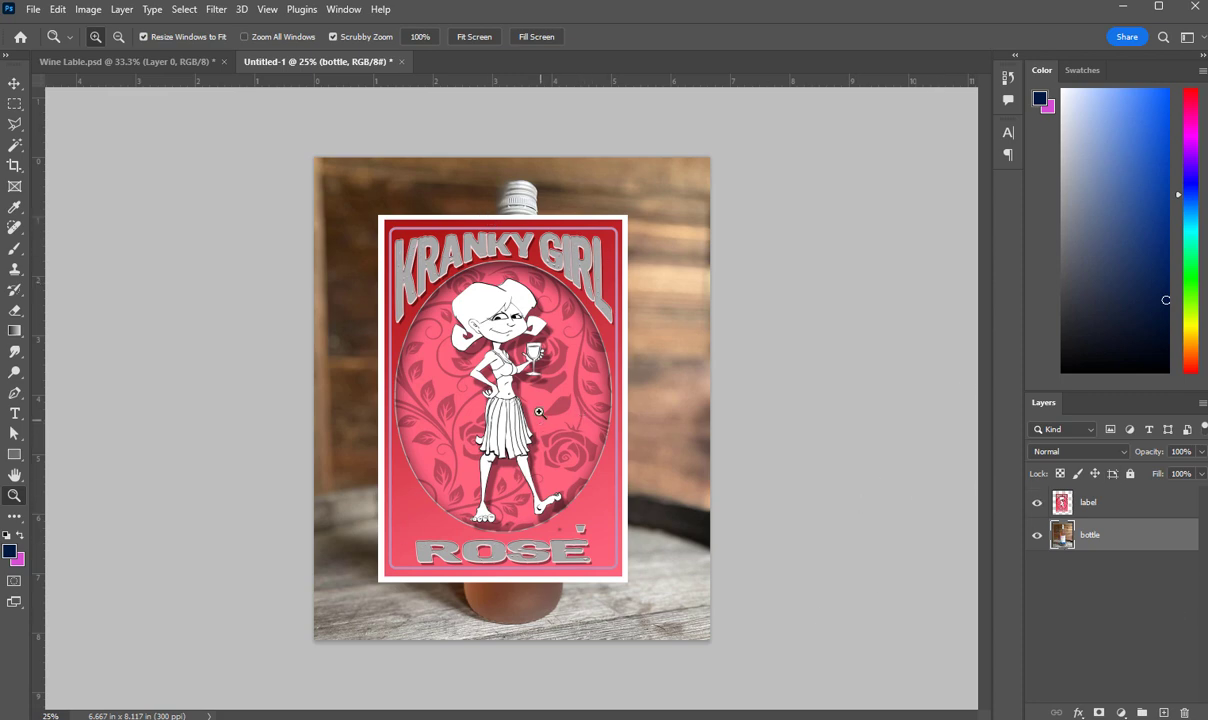
click(16, 83)
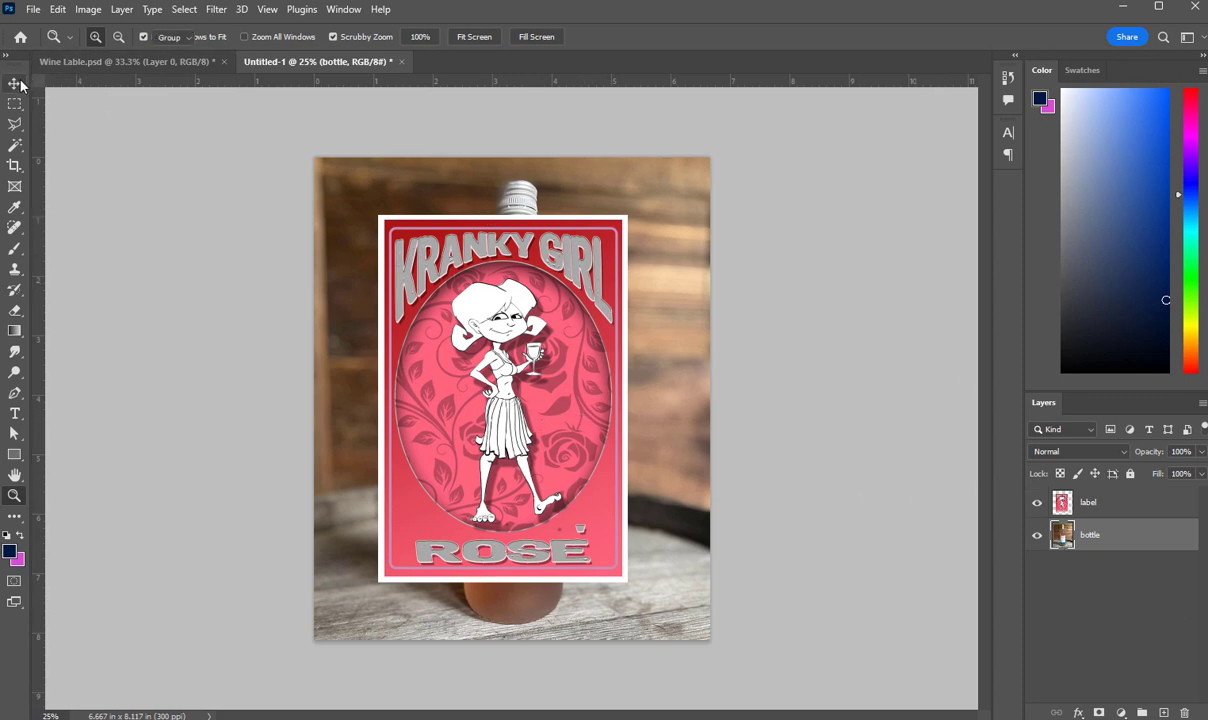
click(185, 10)
click(195, 28)
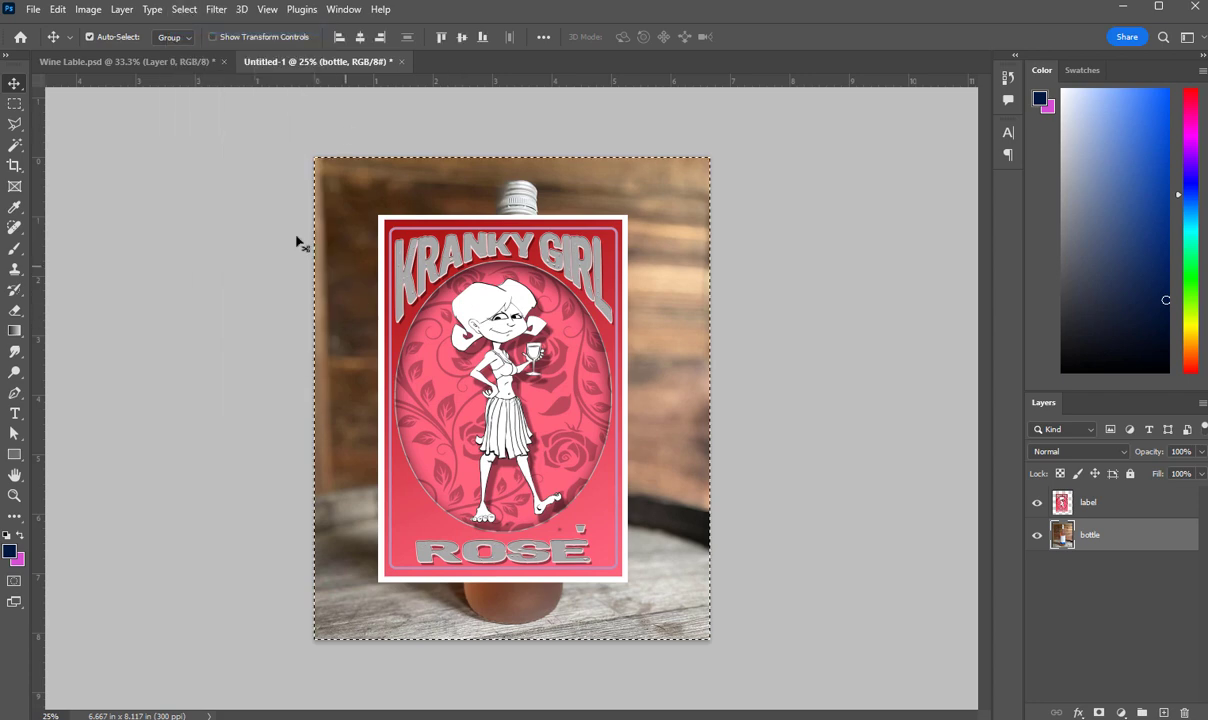
click(92, 168)
click(15, 103)
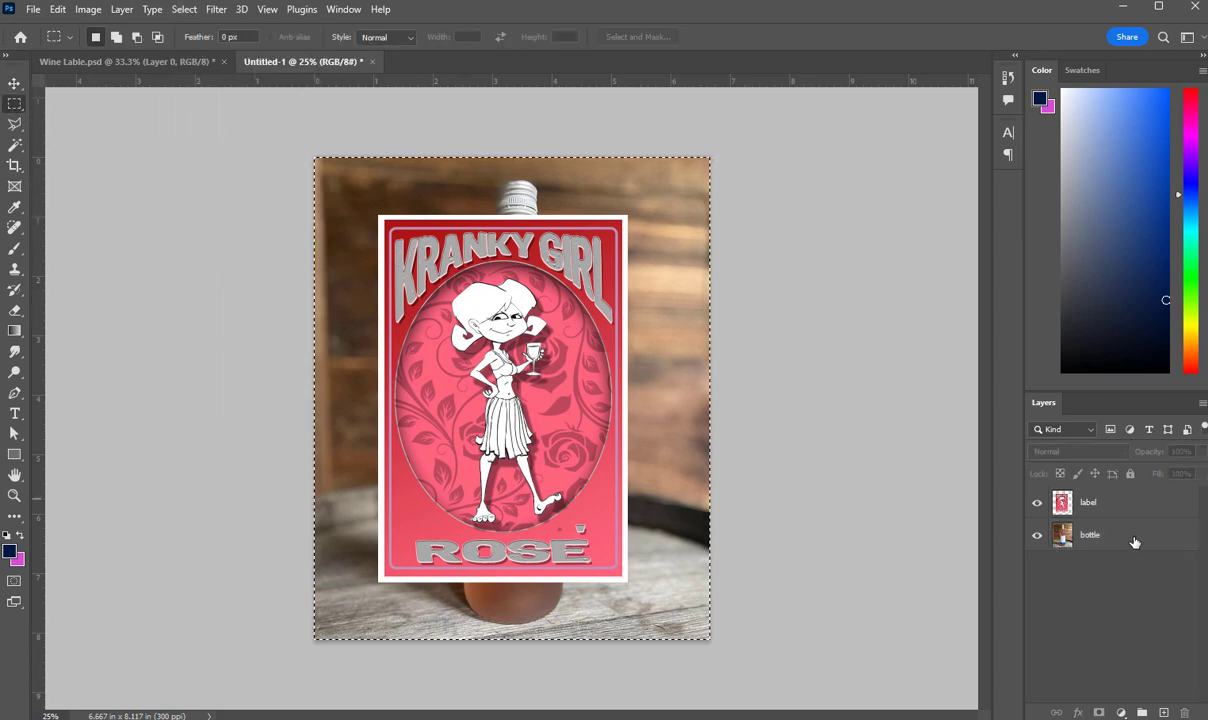
Step: Select the label artwork on the label layer by picking the surrounding empty area with the Magic Wand and inverting the selection
click(15, 145)
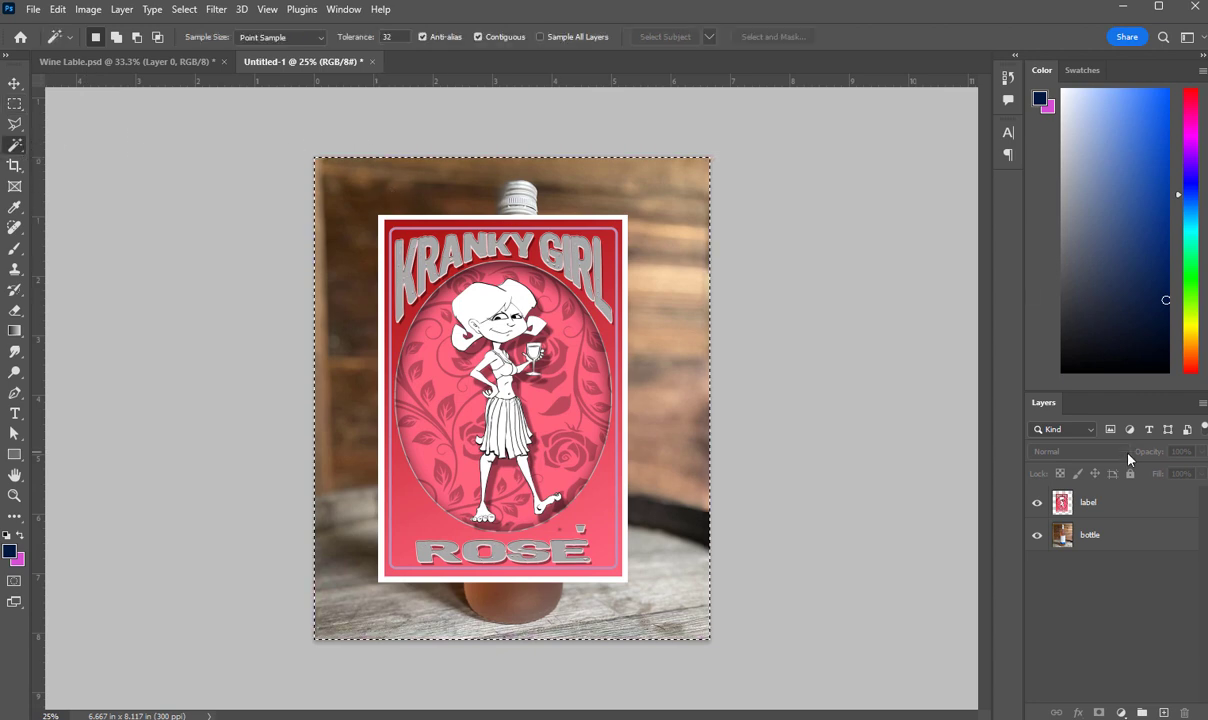
click(1128, 512)
click(336, 239)
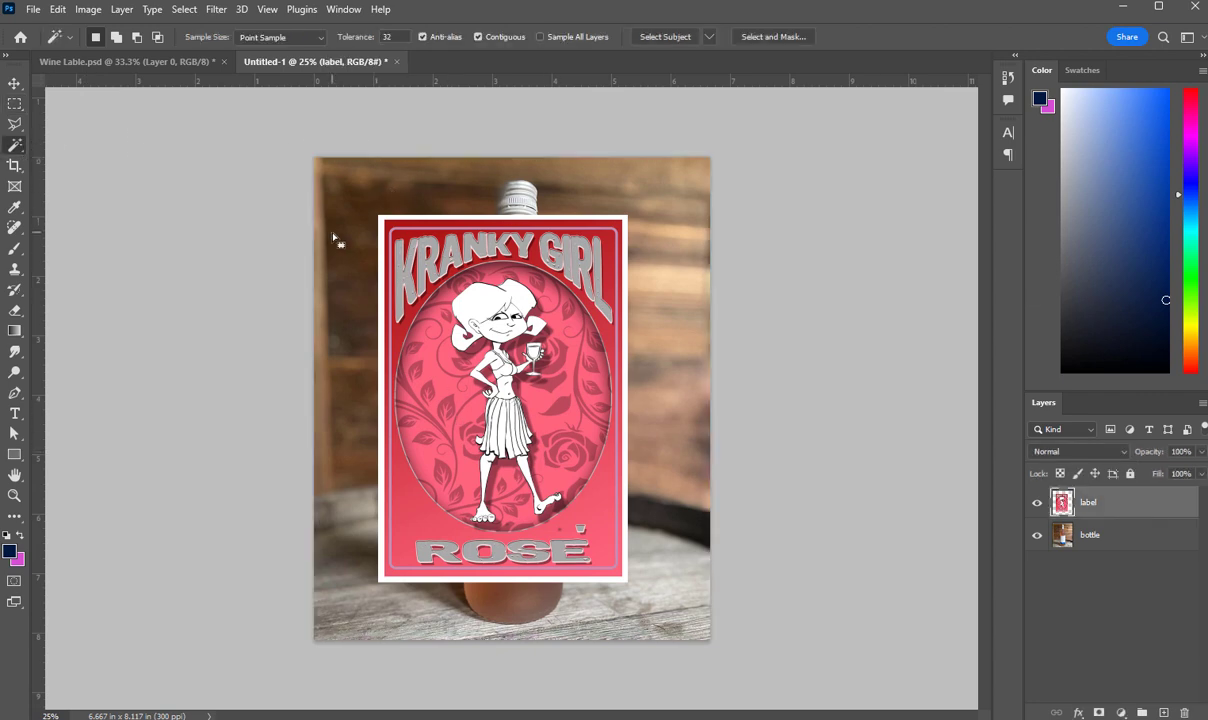
click(353, 220)
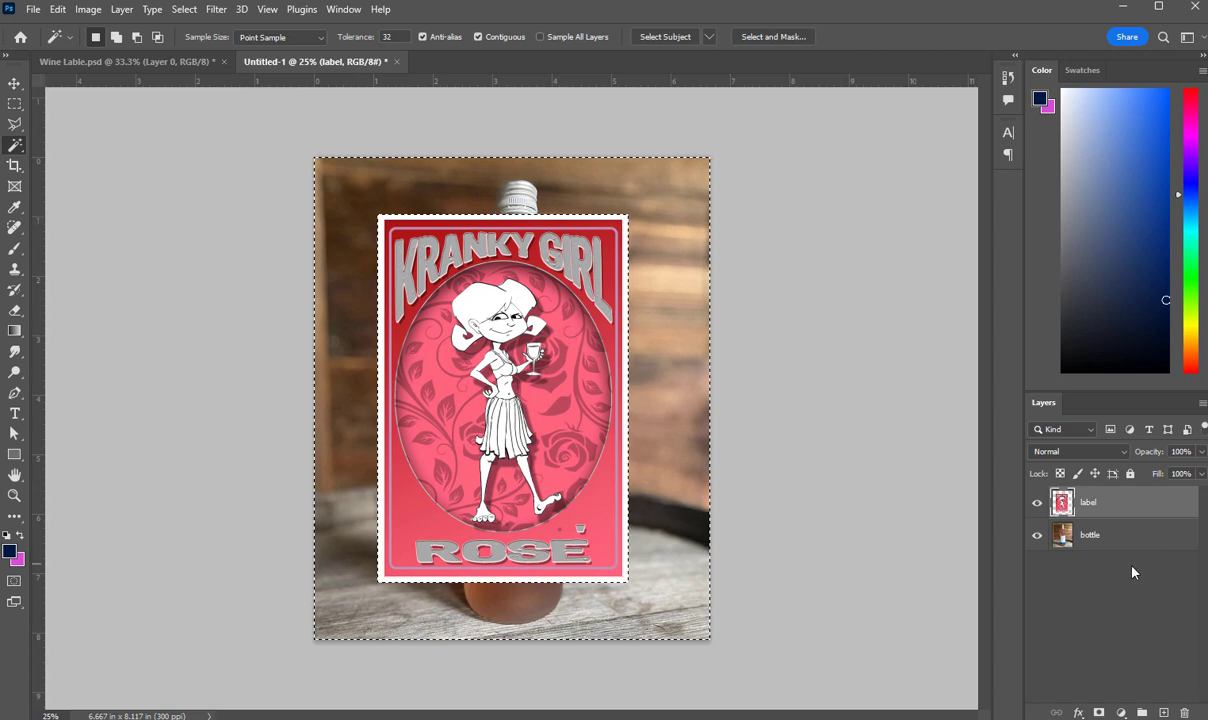
click(184, 9)
click(197, 74)
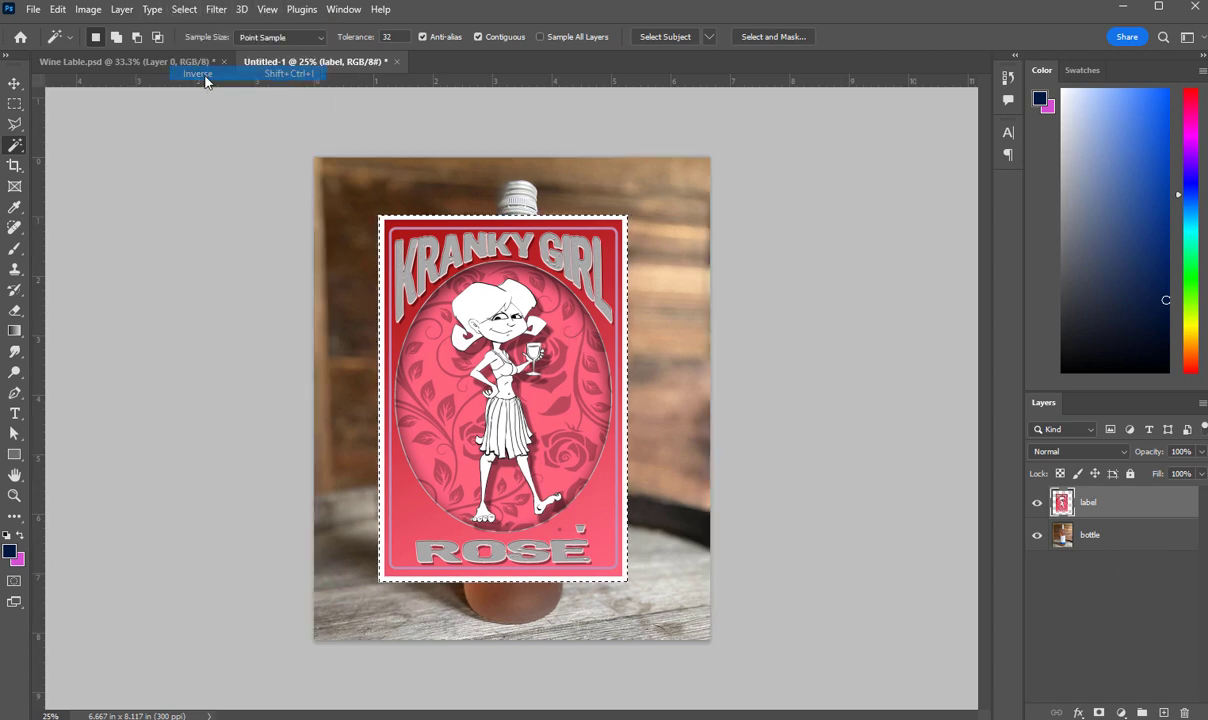
Step: Move the selected label artwork slightly down and to the right over the bottle, and deselect it
click(14, 83)
mouse_move(521, 400)
mouse_down()
mouse_move(533, 403)
mouse_move(511, 410)
mouse_move(538, 407)
mouse_up()
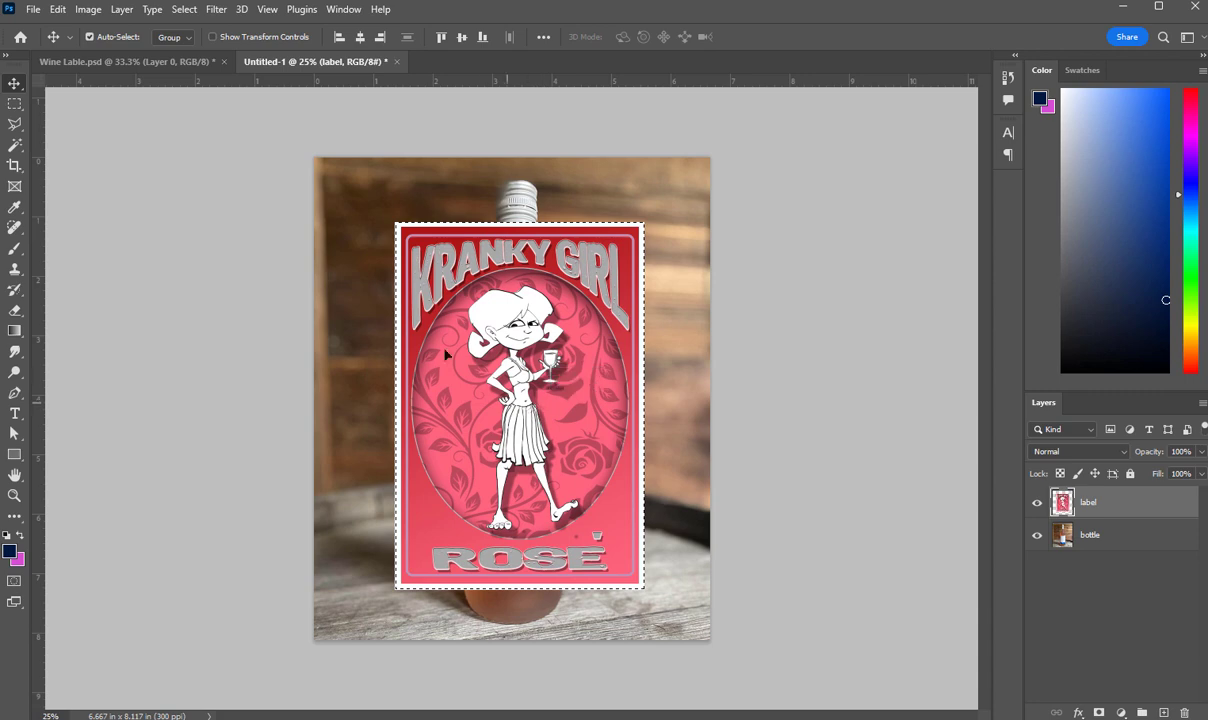
key(m)
key(ctrl+d)
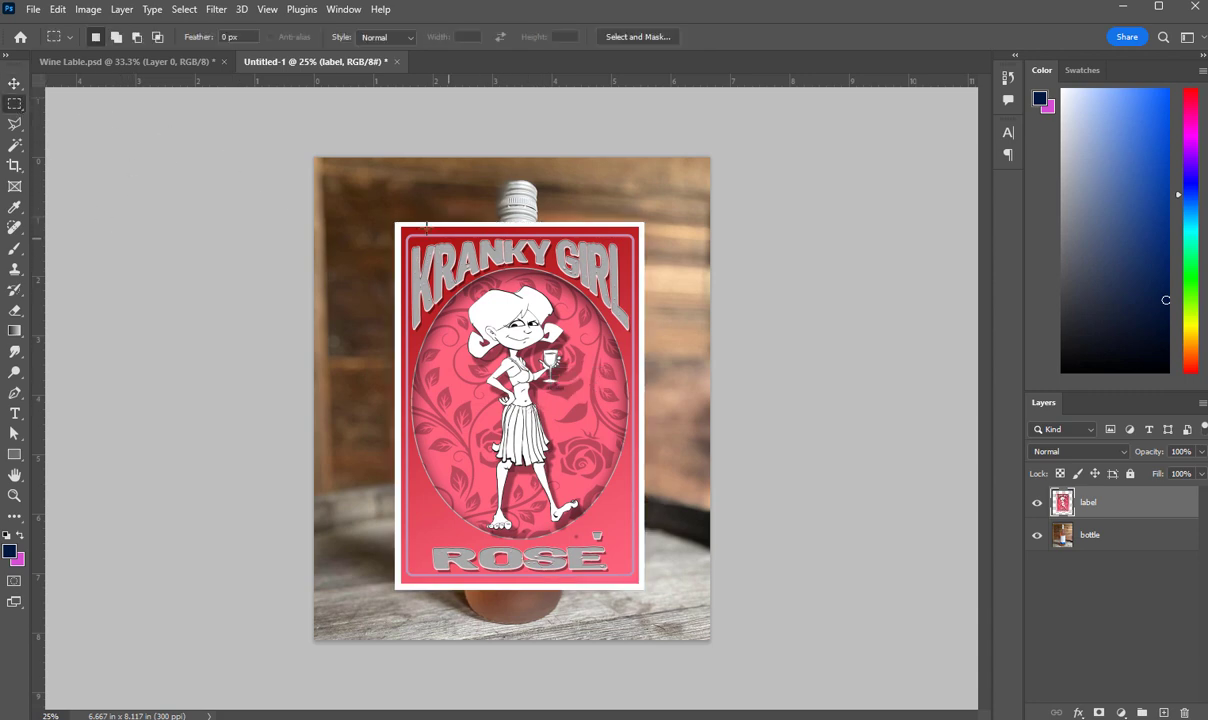
Step: Draw a rectangular marquee around the whole label and scale it to about 97% width and 95% height with Free Transform
drag(349, 196, 675, 617)
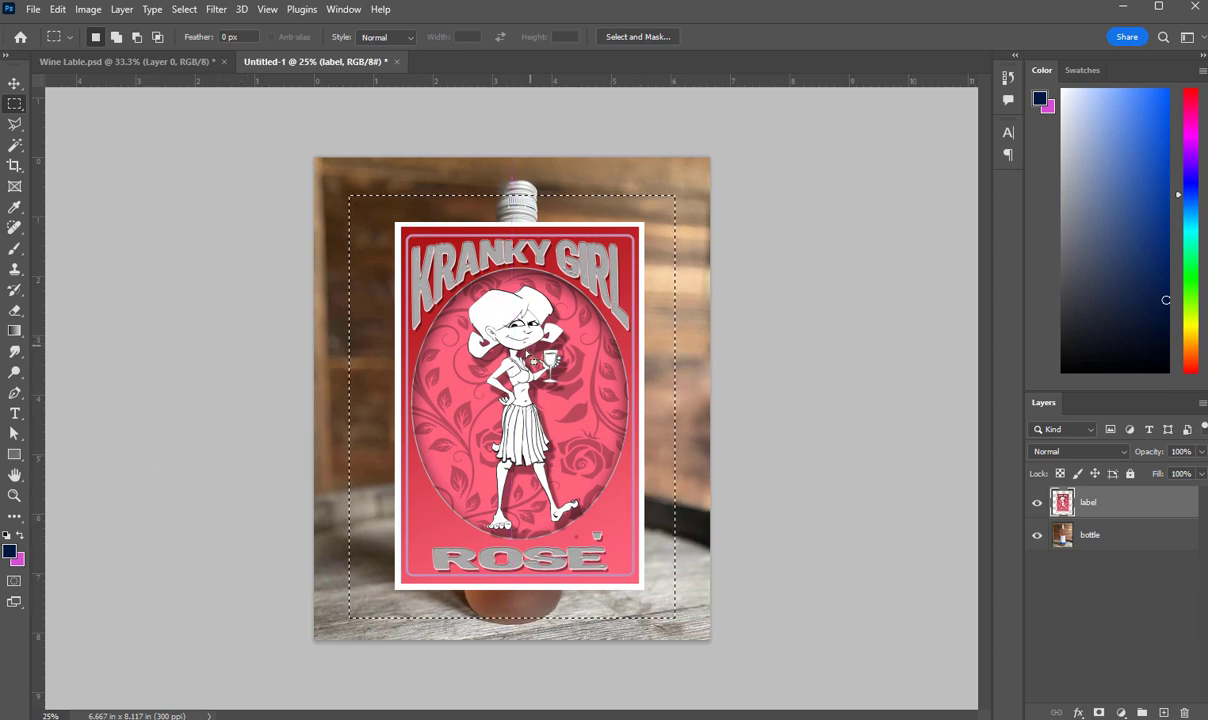
key(ctrl+t)
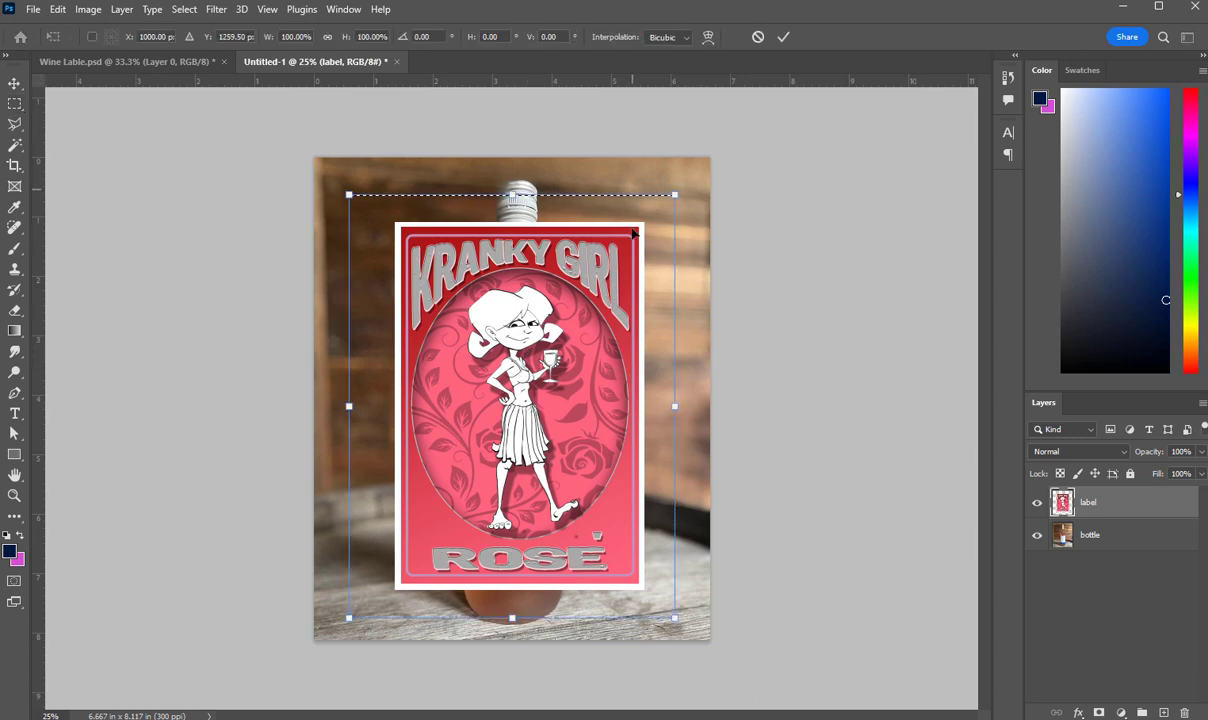
drag(675, 191, 664, 215)
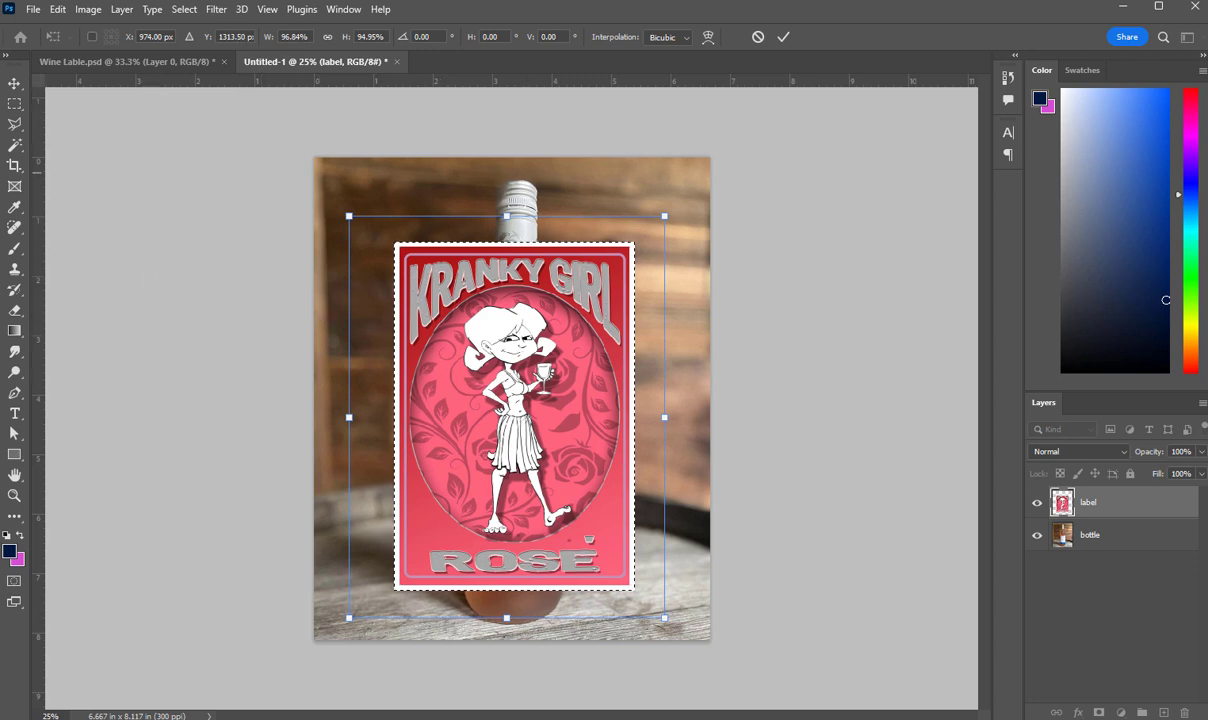
Step: Use the Magic Wand on the empty area around the resized label and invert the selection to fit the label's edges
click(15, 145)
click(366, 225)
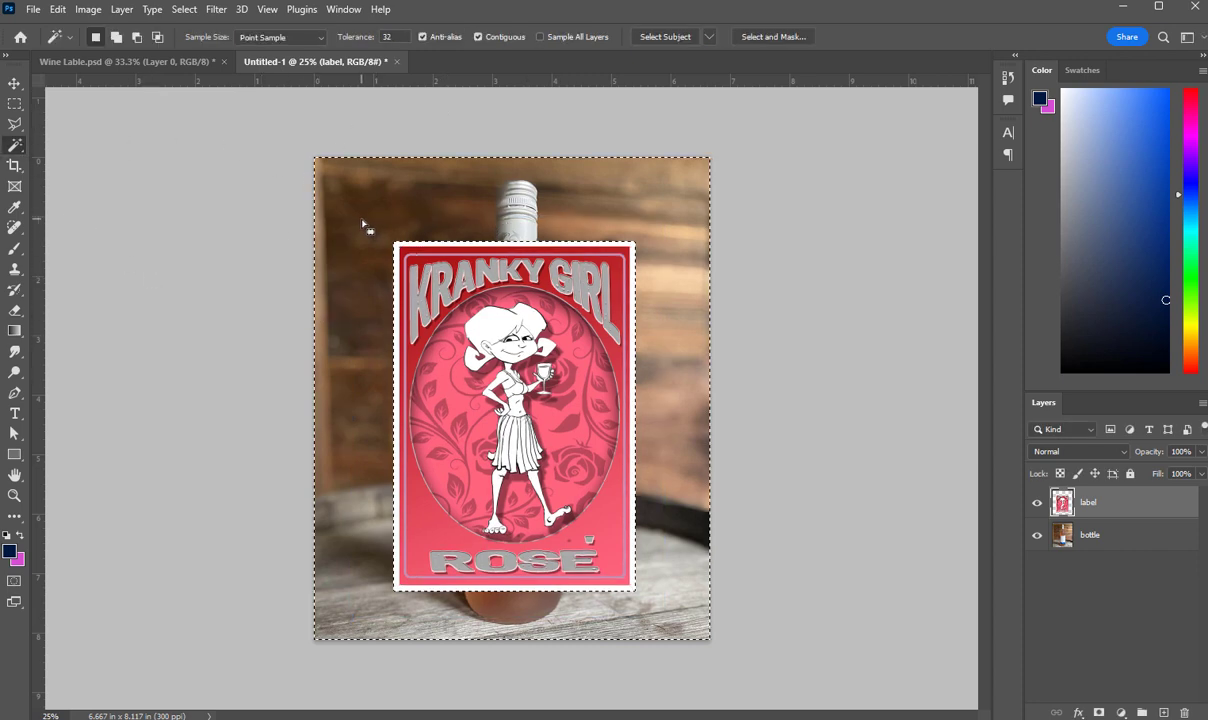
click(216, 9)
mouse_move(183, 9)
click(210, 74)
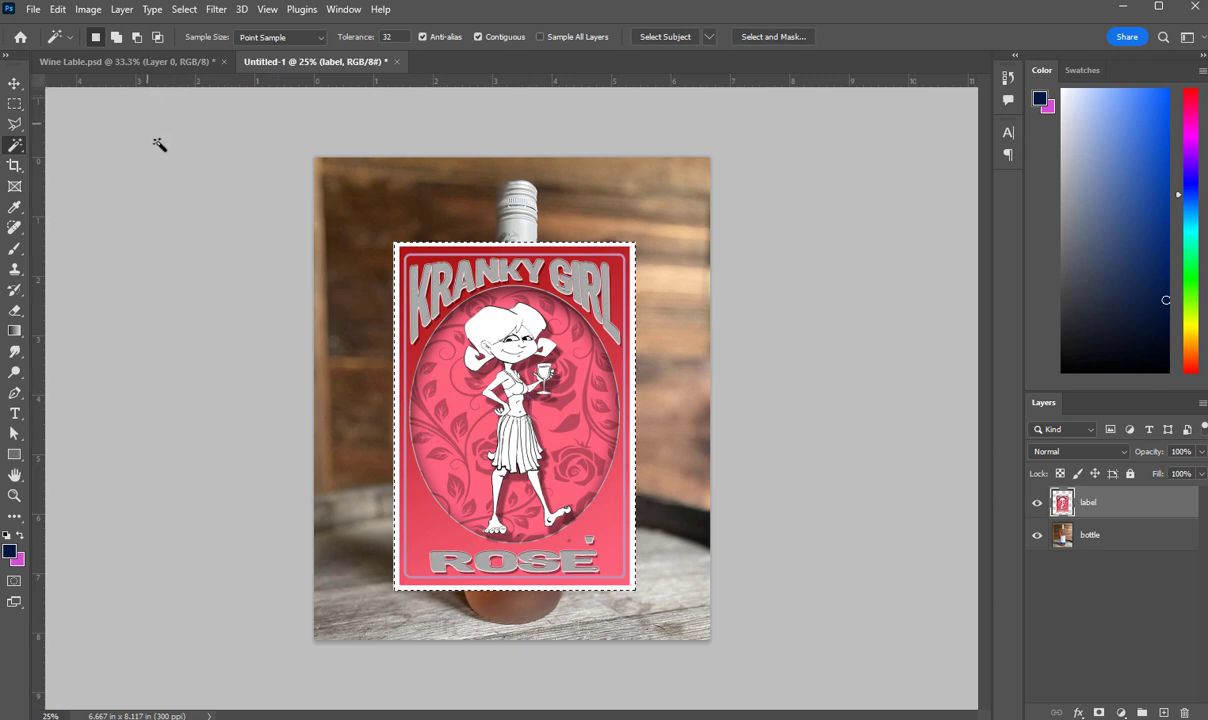
Step: Scale the label to about 49% width and 50% height with Free Transform and place it over the bottle's blank label
key(ctrl+t)
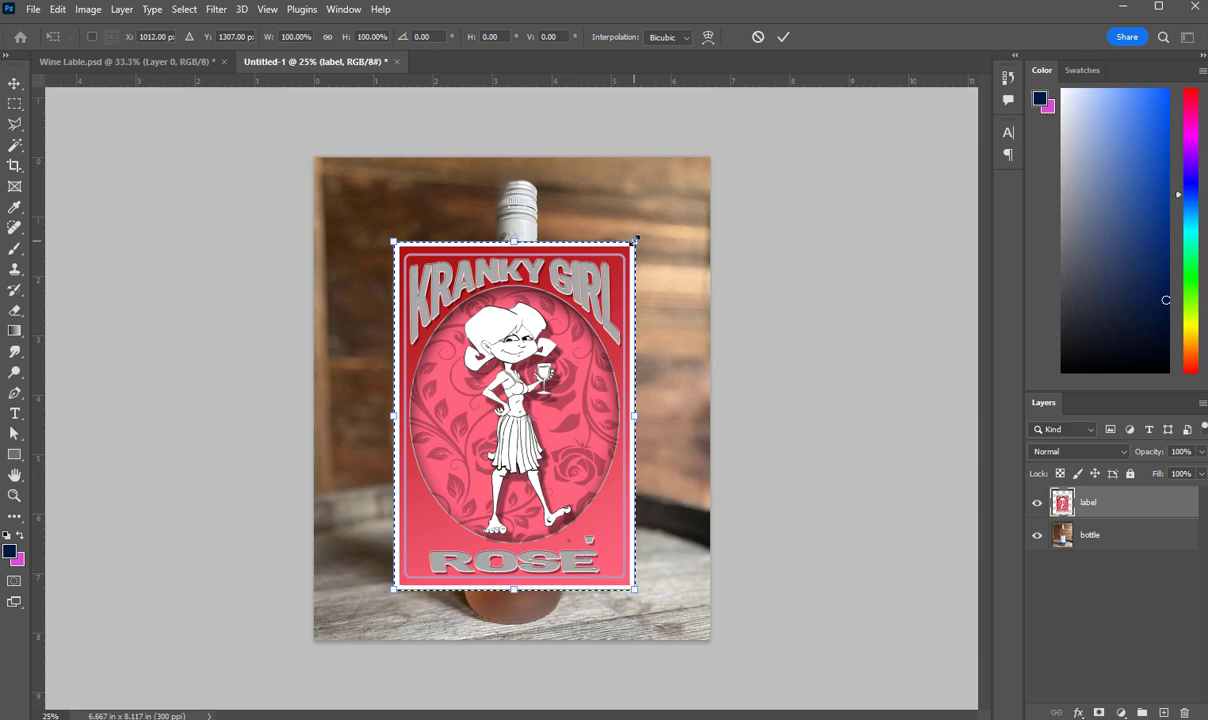
drag(634, 240, 512, 416)
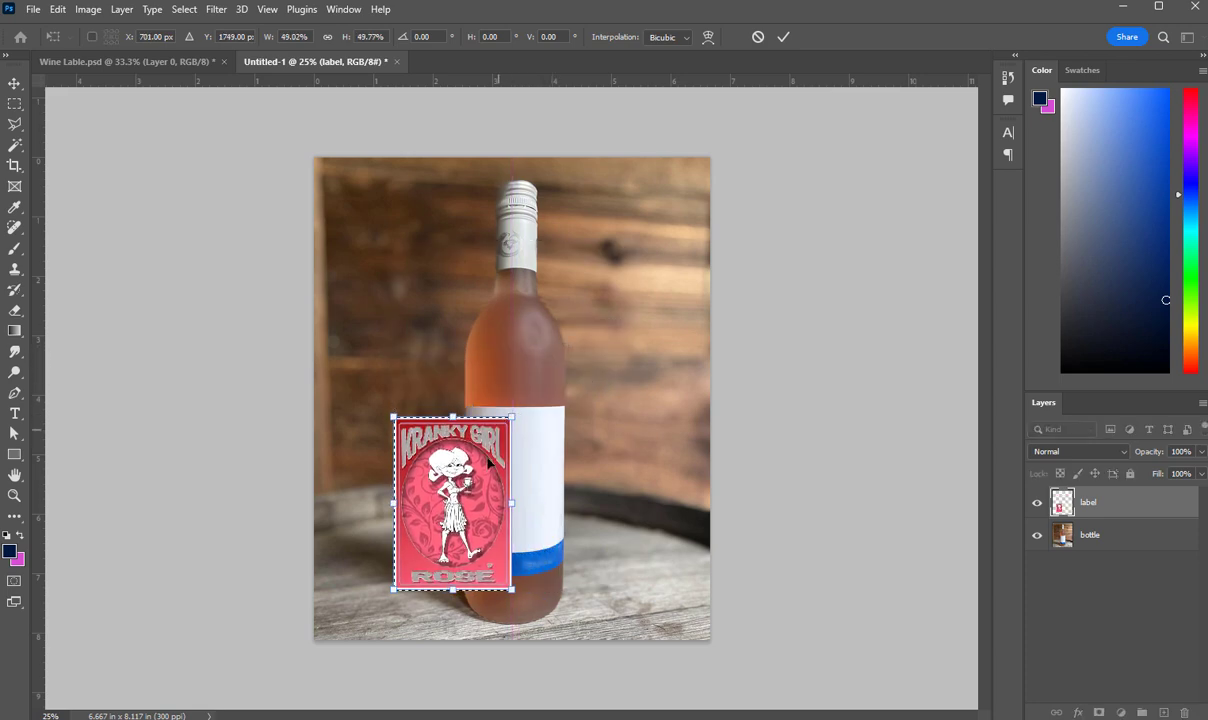
drag(488, 462, 549, 459)
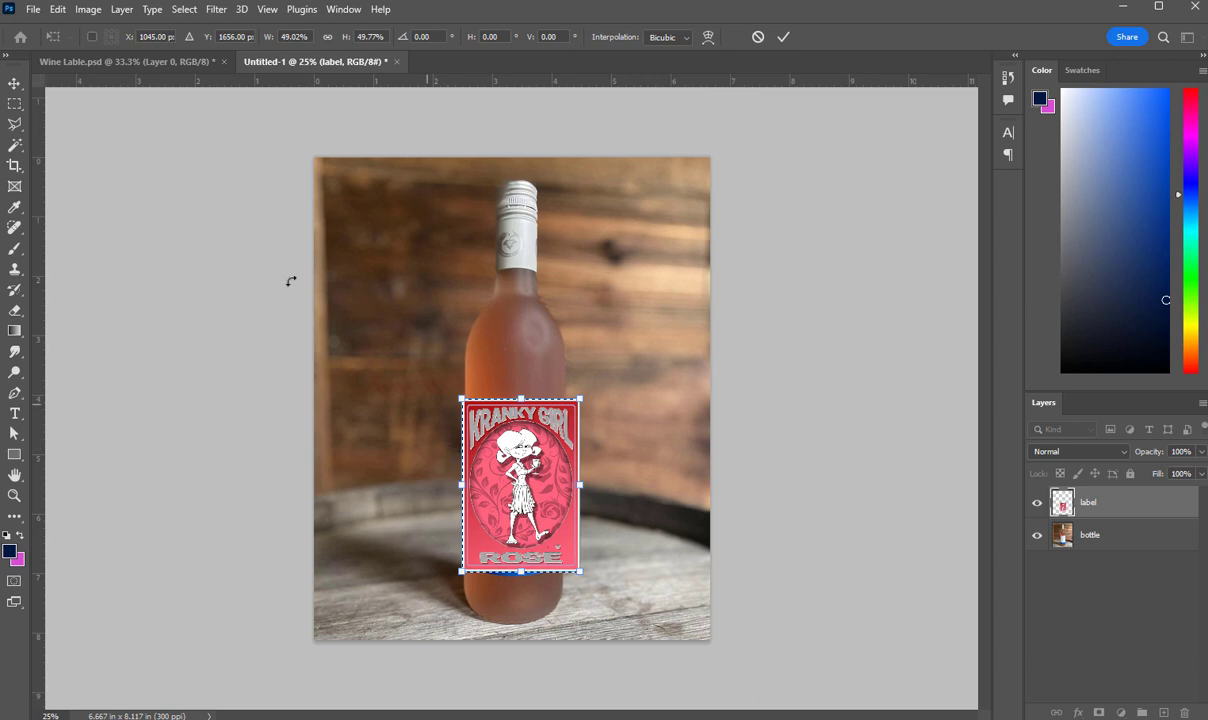
Step: Switch the label's transform to Warp, try pulling its left edge outward, and undo that distortion
click(57, 9)
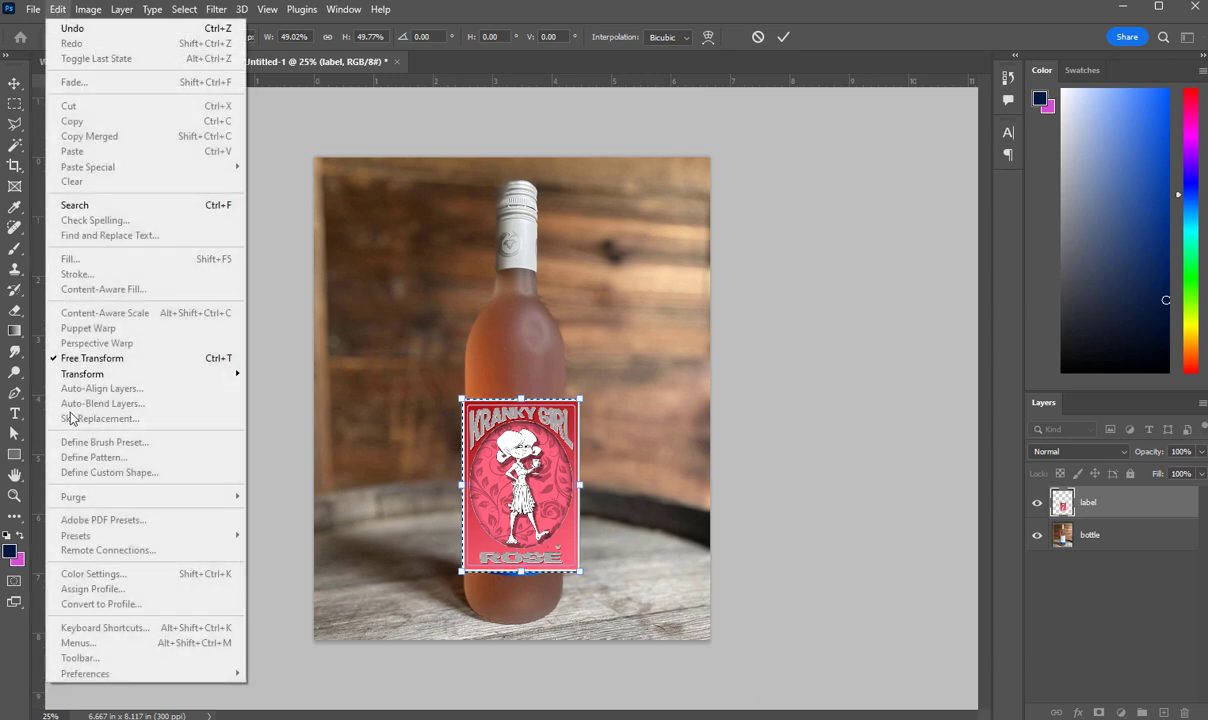
mouse_move(75, 373)
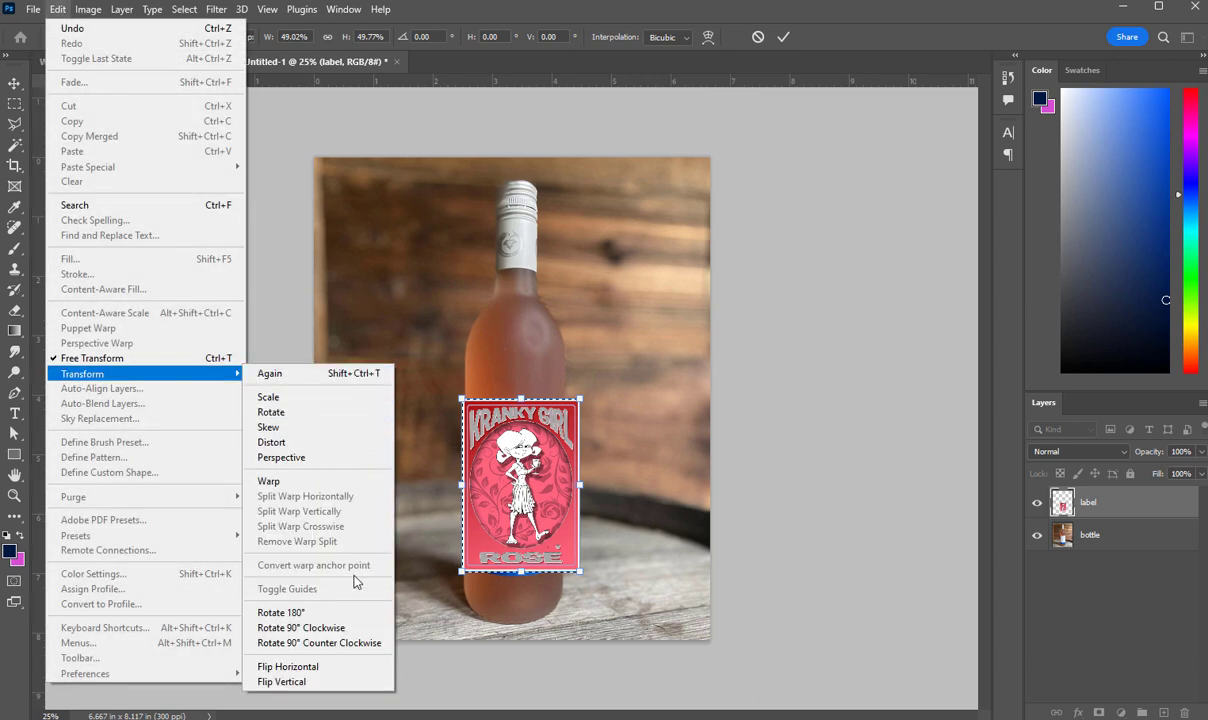
click(270, 483)
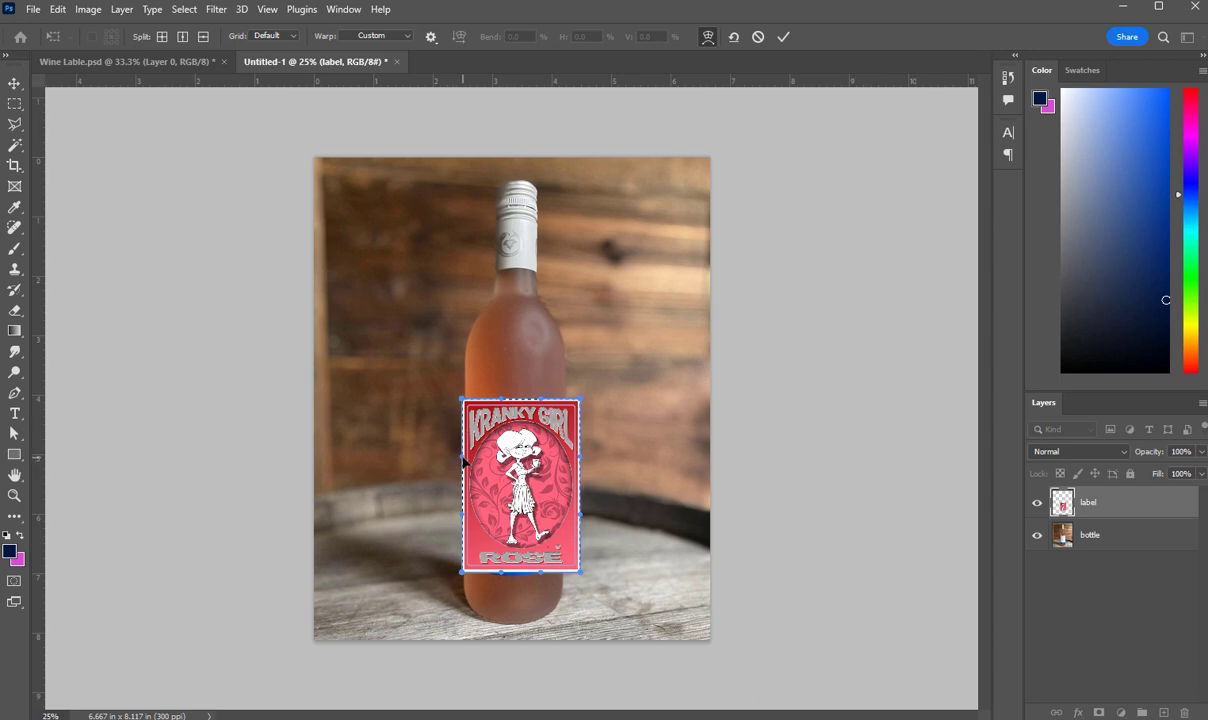
drag(463, 461, 368, 482)
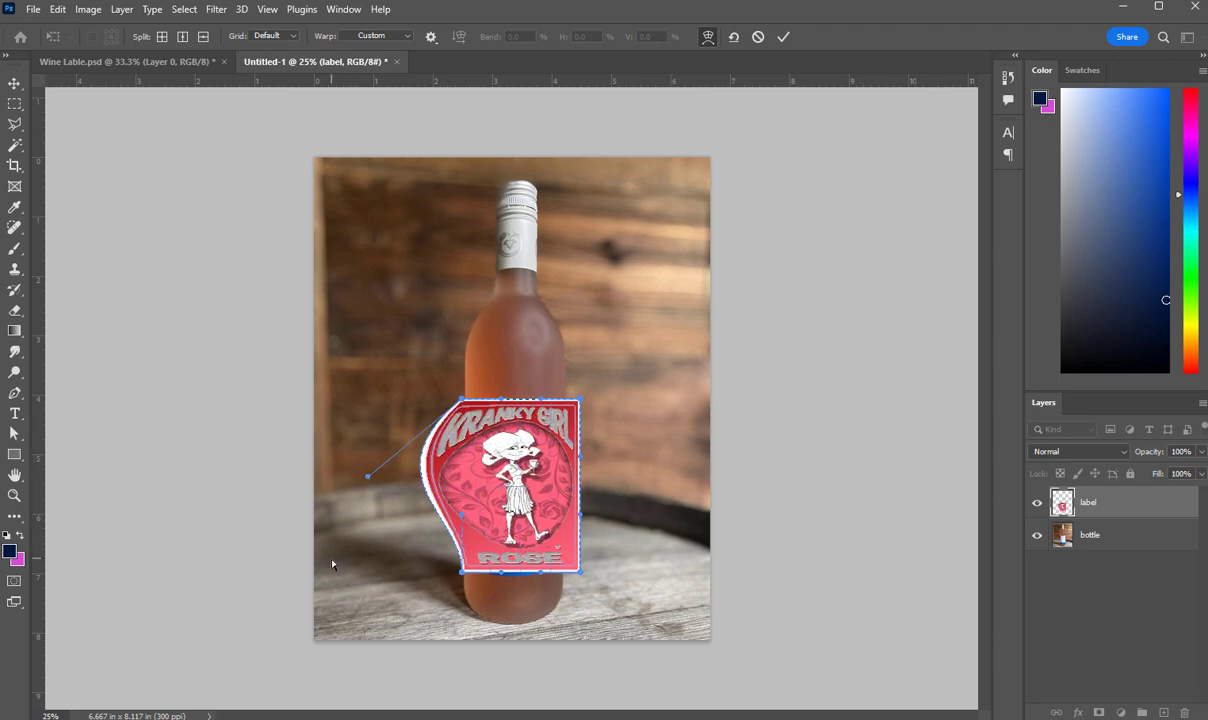
key(ctrl+z)
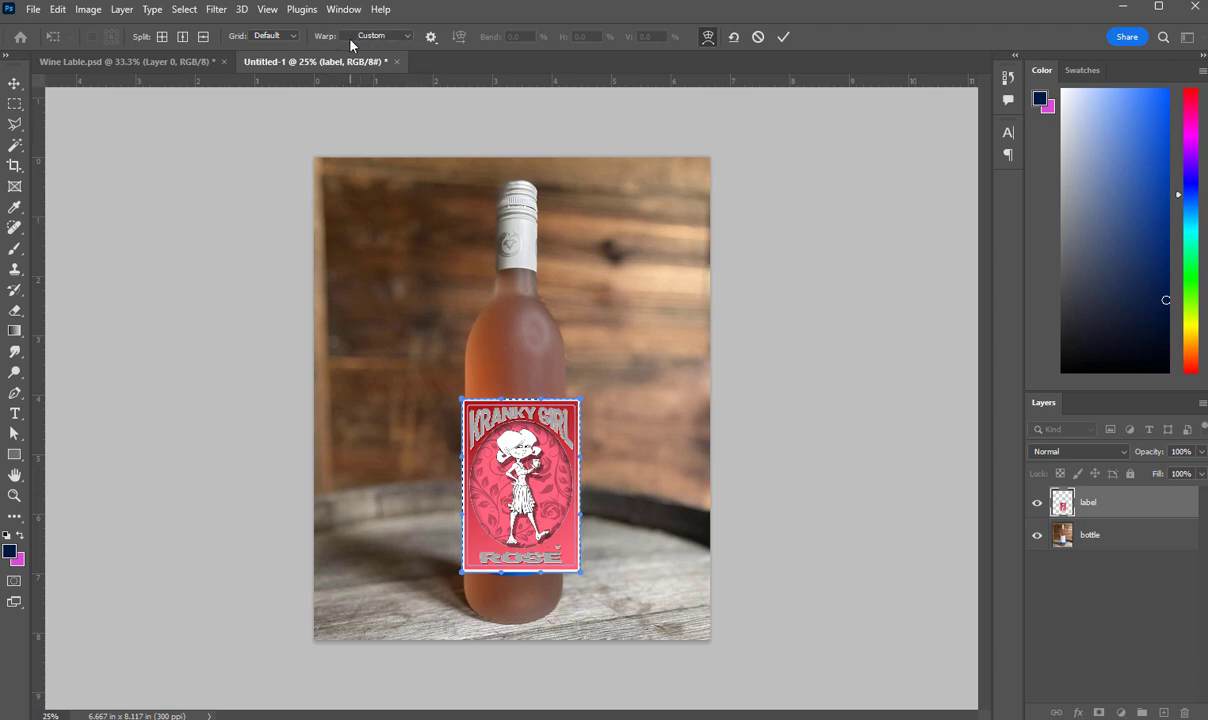
Step: Apply the Cylinder warp preset to the label and move it off the bottle to the left
click(408, 38)
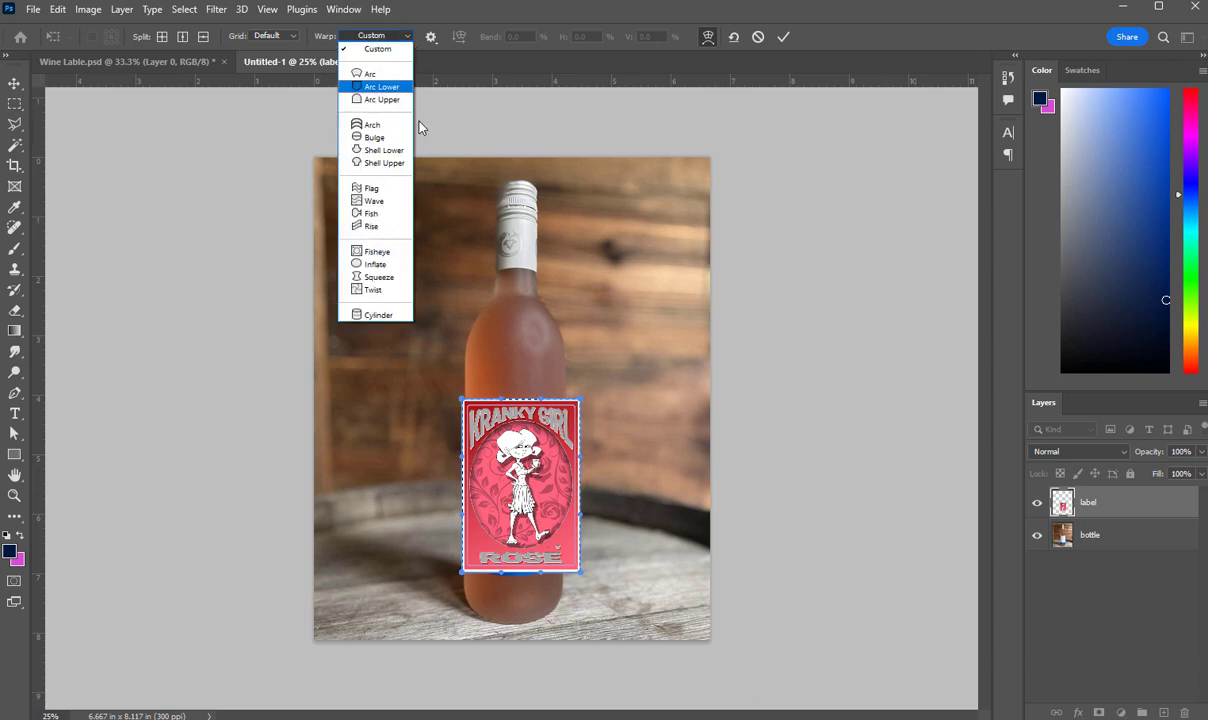
click(382, 316)
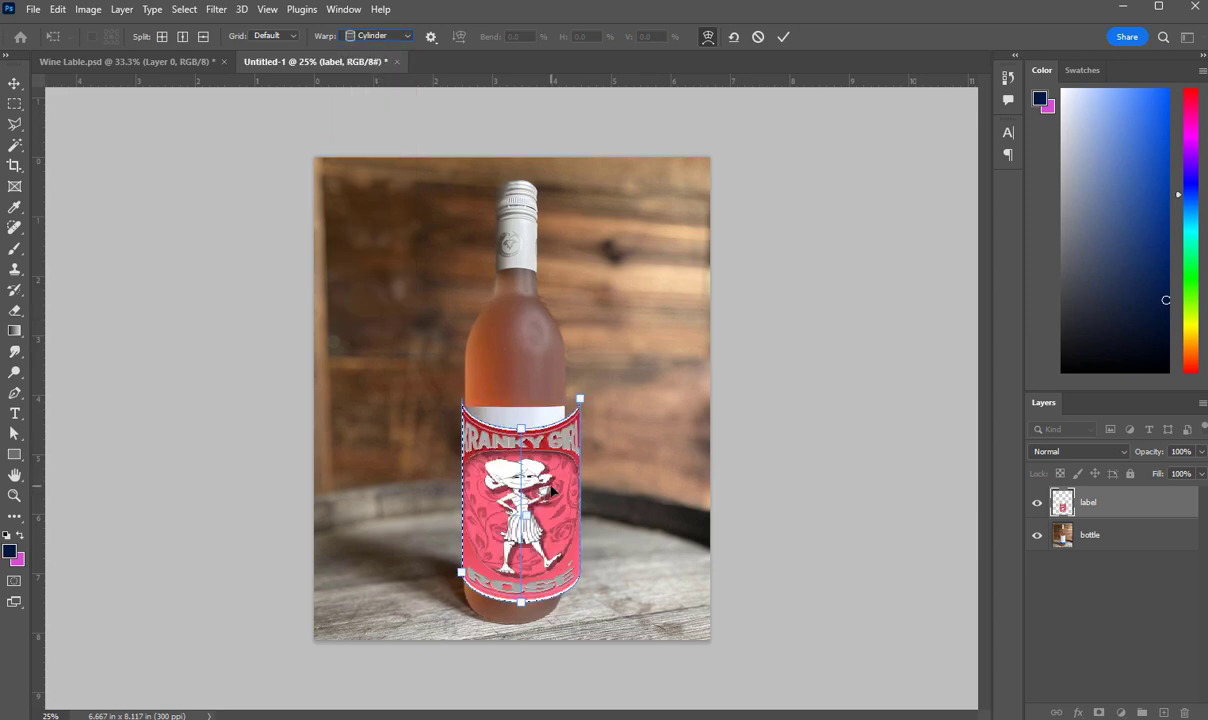
drag(548, 491, 419, 390)
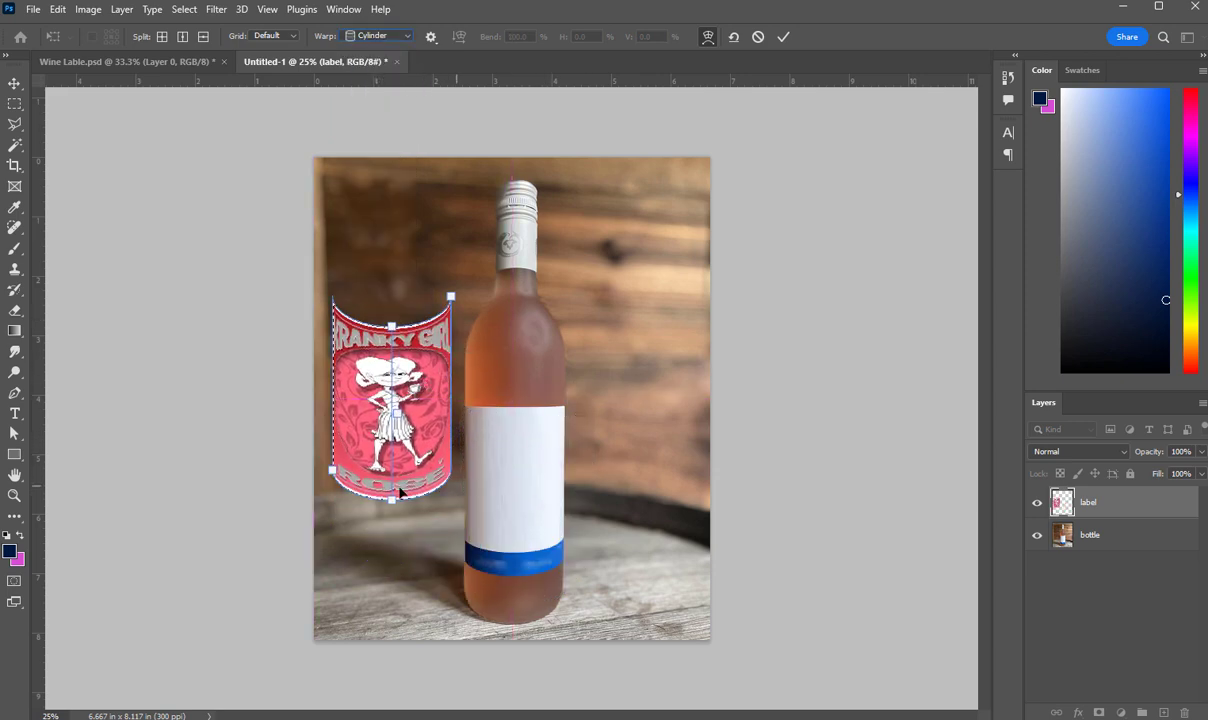
Step: Move the cylinder-warped label back over the bottle, narrow it to the bottle's width, and commit the warp
drag(416, 456, 531, 530)
mouse_move(540, 535)
mouse_down()
mouse_move(521, 533)
mouse_move(532, 530)
mouse_up()
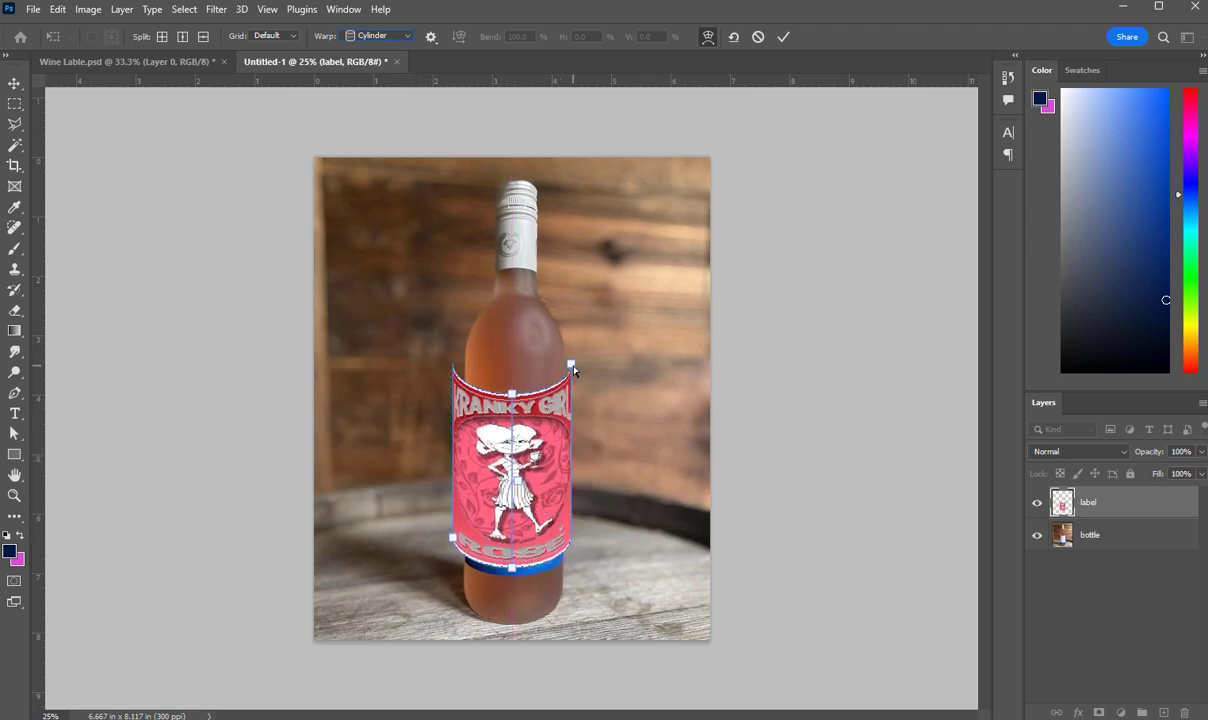
drag(570, 365, 556, 390)
mouse_move(534, 466)
mouse_down()
mouse_move(545, 462)
mouse_move(530, 452)
mouse_move(545, 452)
mouse_move(553, 472)
mouse_up()
mouse_move(520, 584)
mouse_down()
mouse_move(520, 550)
mouse_move(520, 576)
mouse_up()
drag(506, 501, 500, 507)
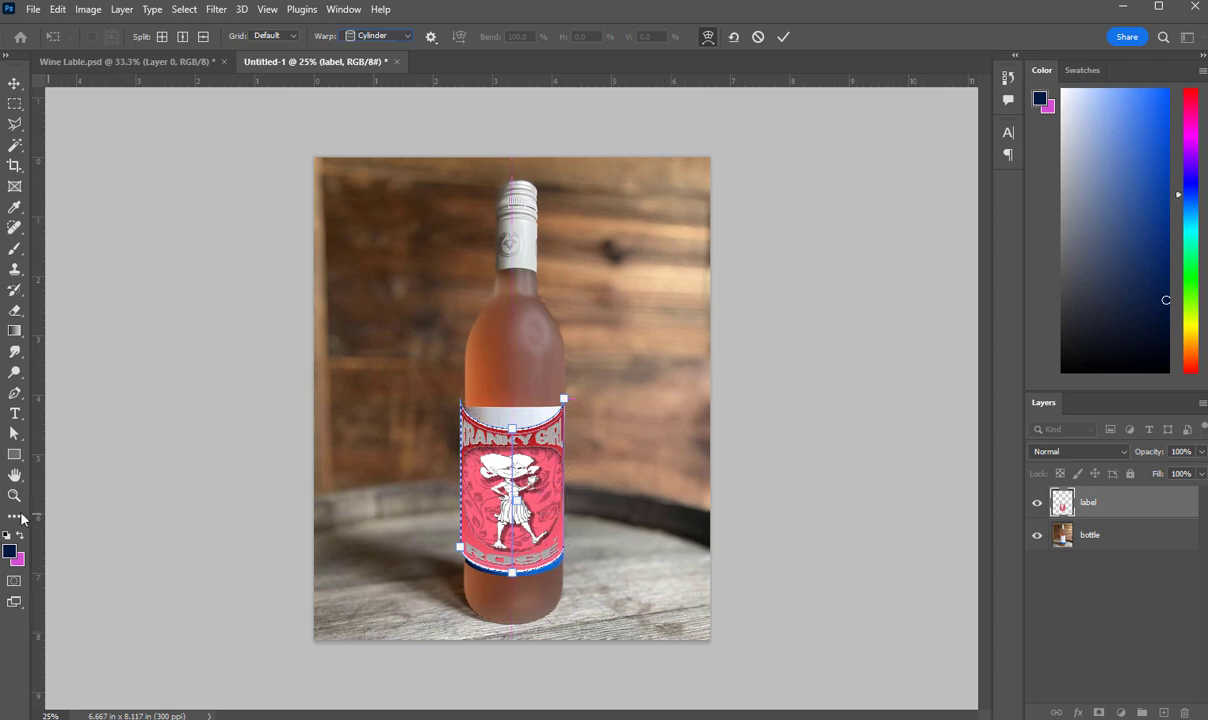
key(Return)
Step: Nudge the warped label slightly down and sideways to line it up with the bottle's blank label
key(z)
click(490, 590)
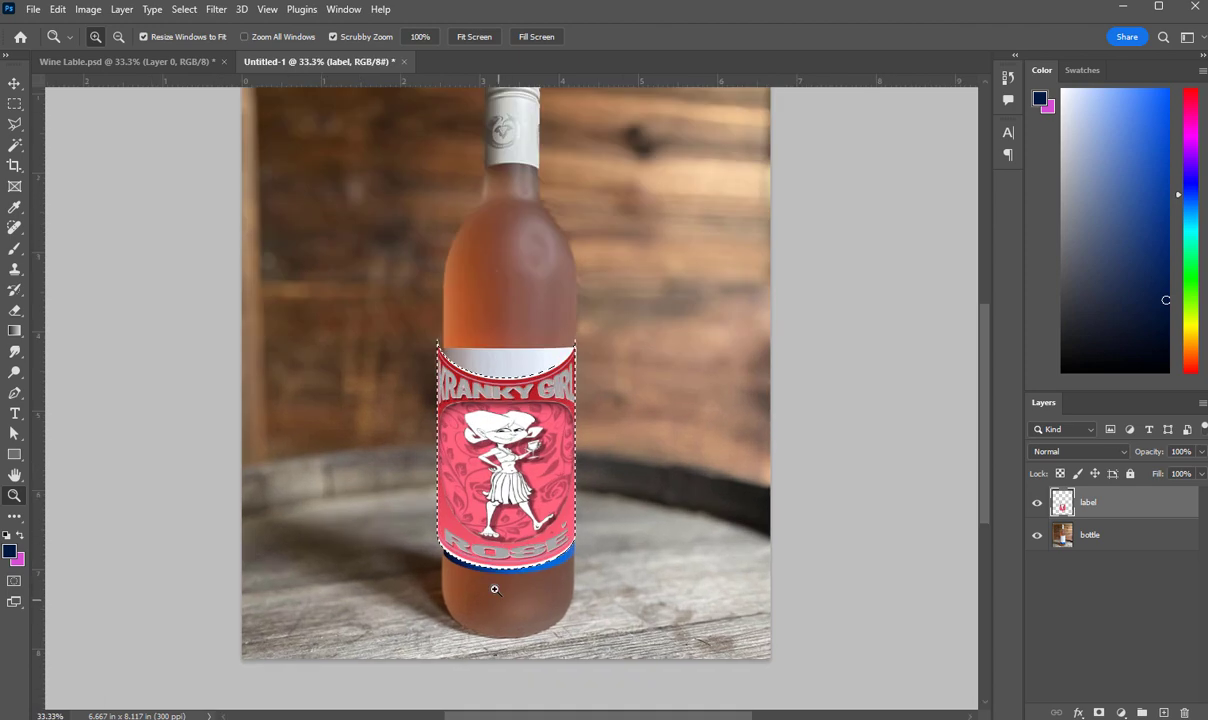
click(494, 590)
click(494, 592)
key(v)
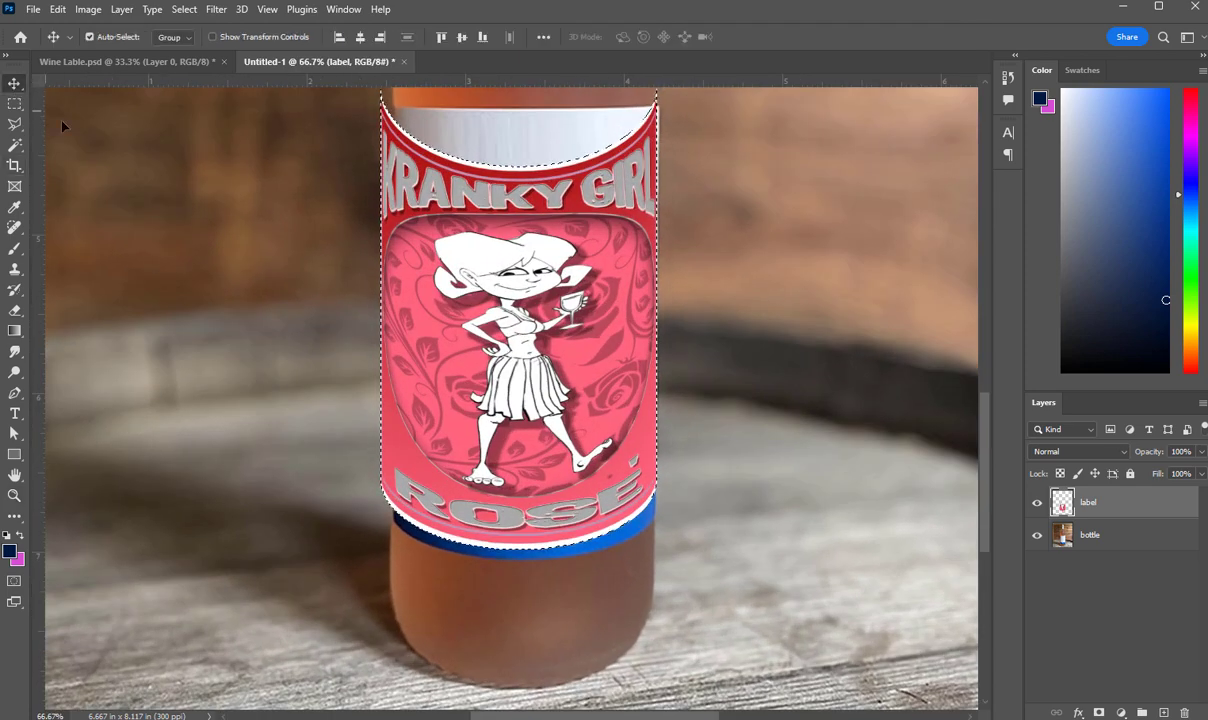
mouse_move(535, 368)
mouse_down()
mouse_move(545, 380)
mouse_move(530, 368)
mouse_up()
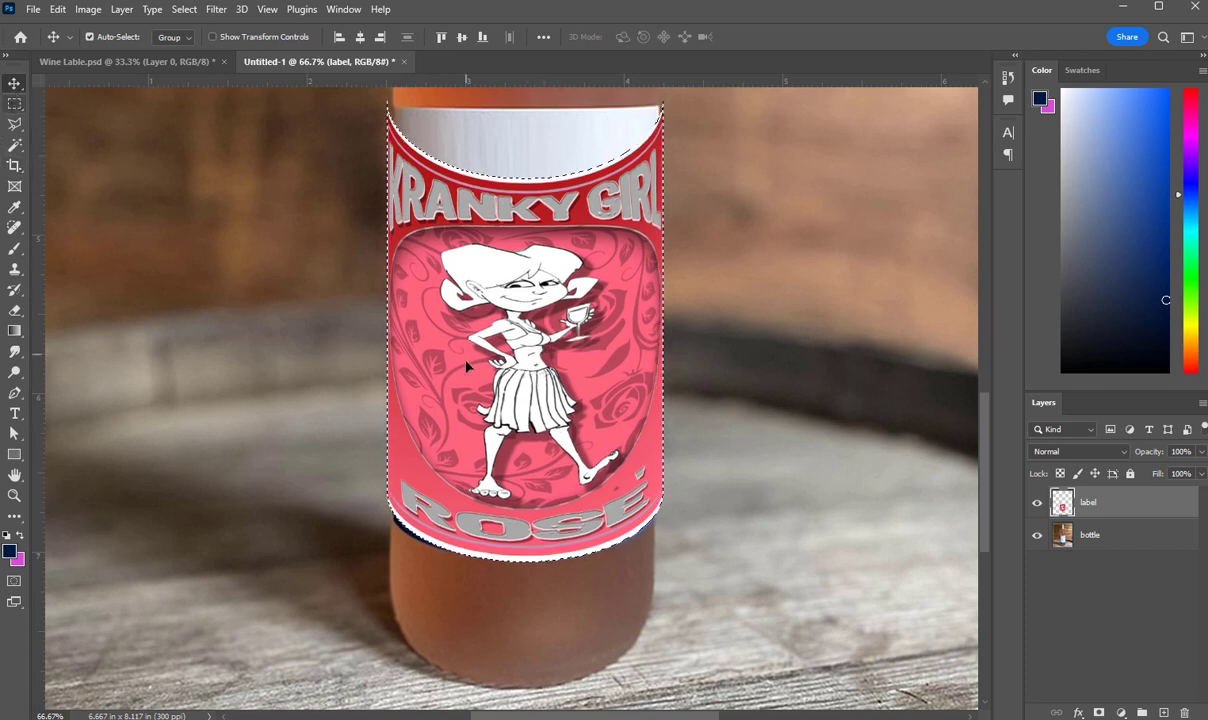
Step: Try applying the Cylinder warp preset a second time to the already warped label, and commit it
key(ctrl+t)
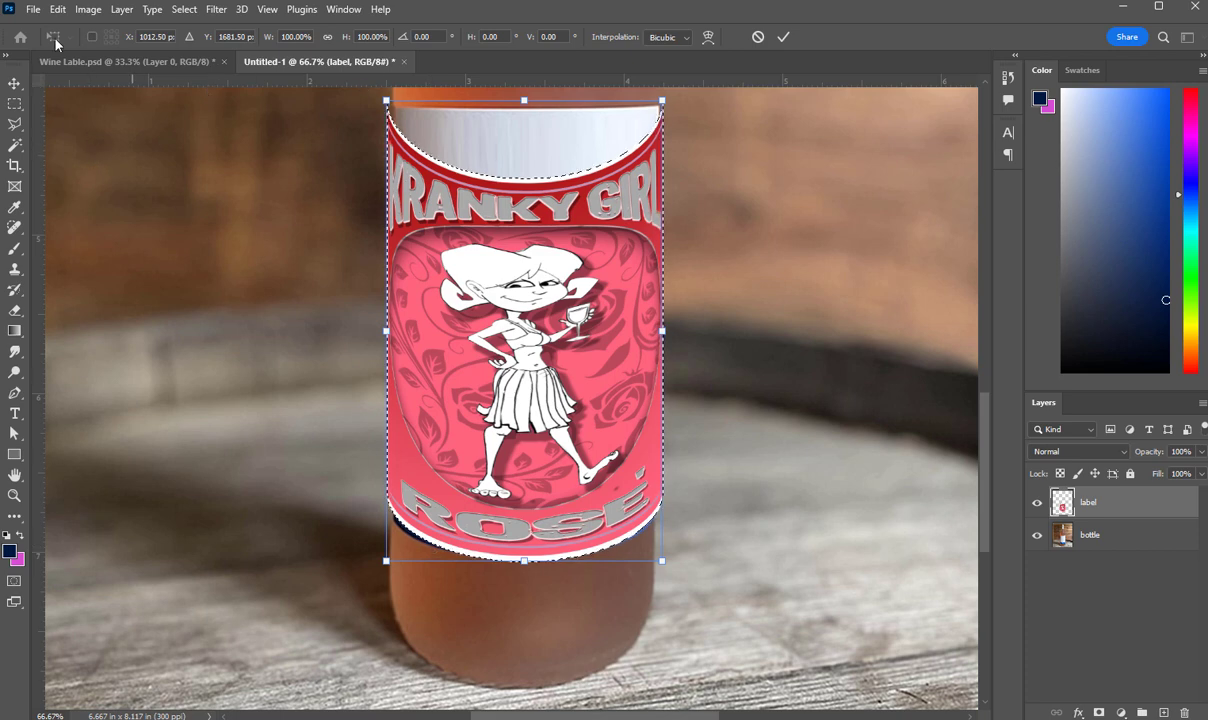
click(57, 10)
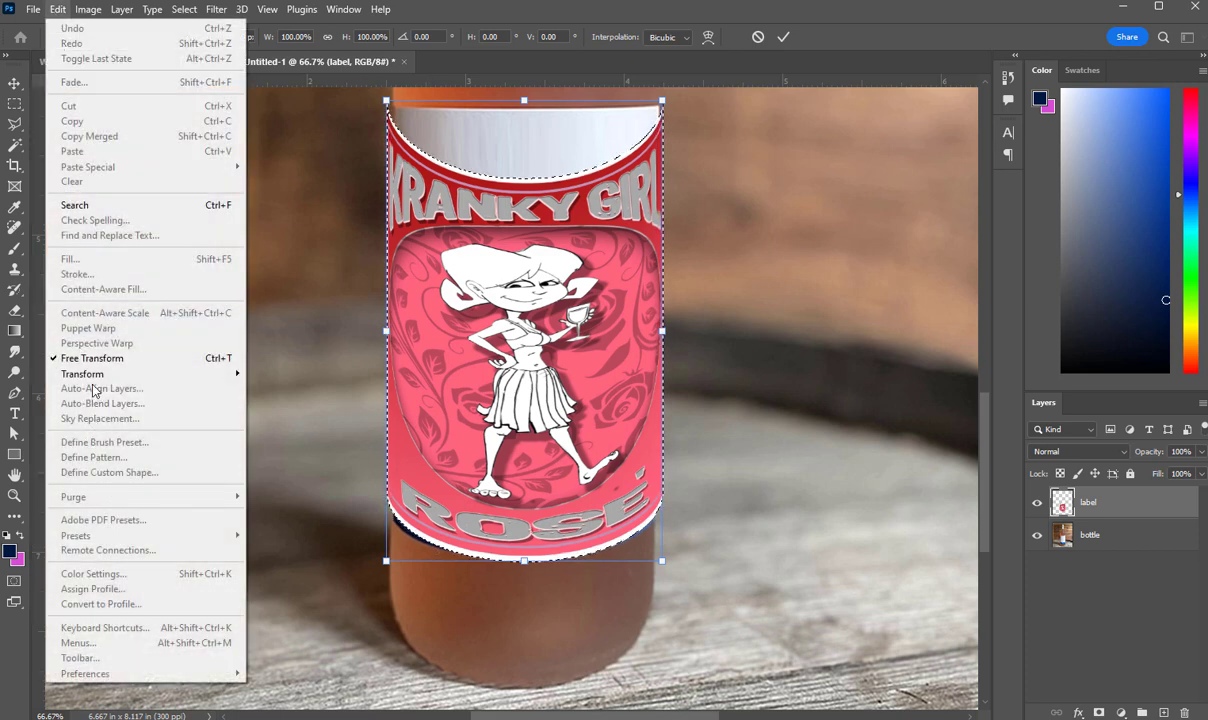
mouse_move(90, 375)
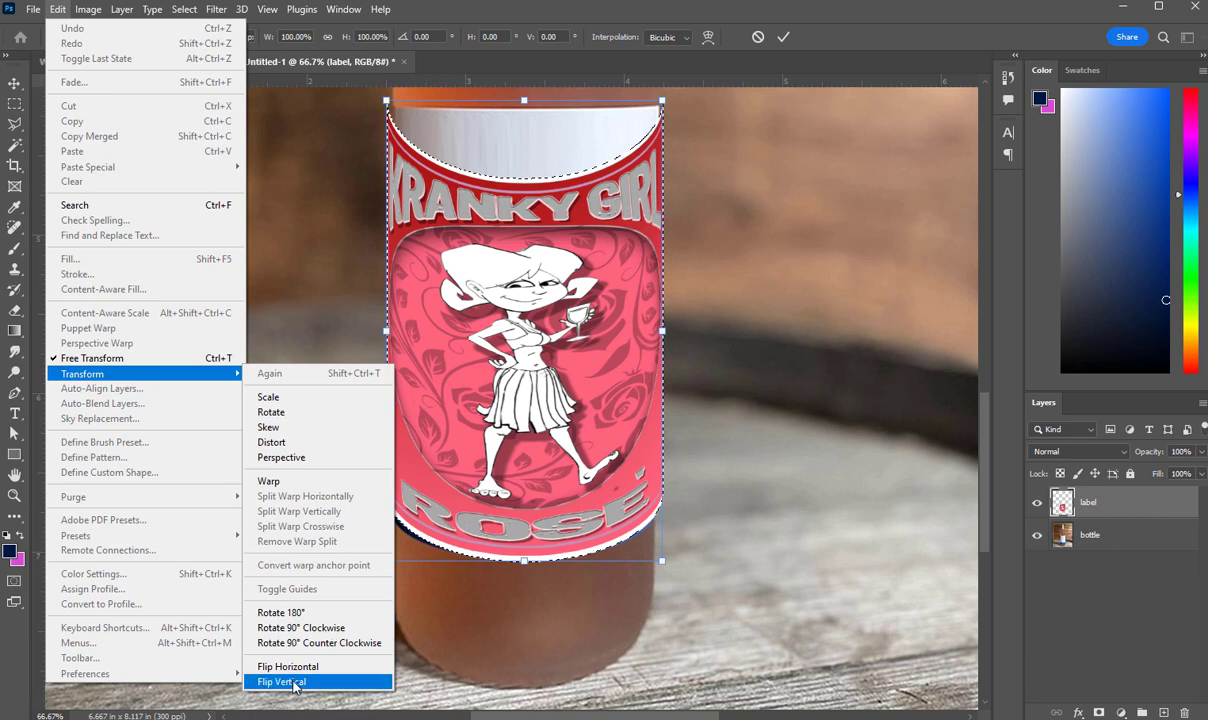
click(268, 481)
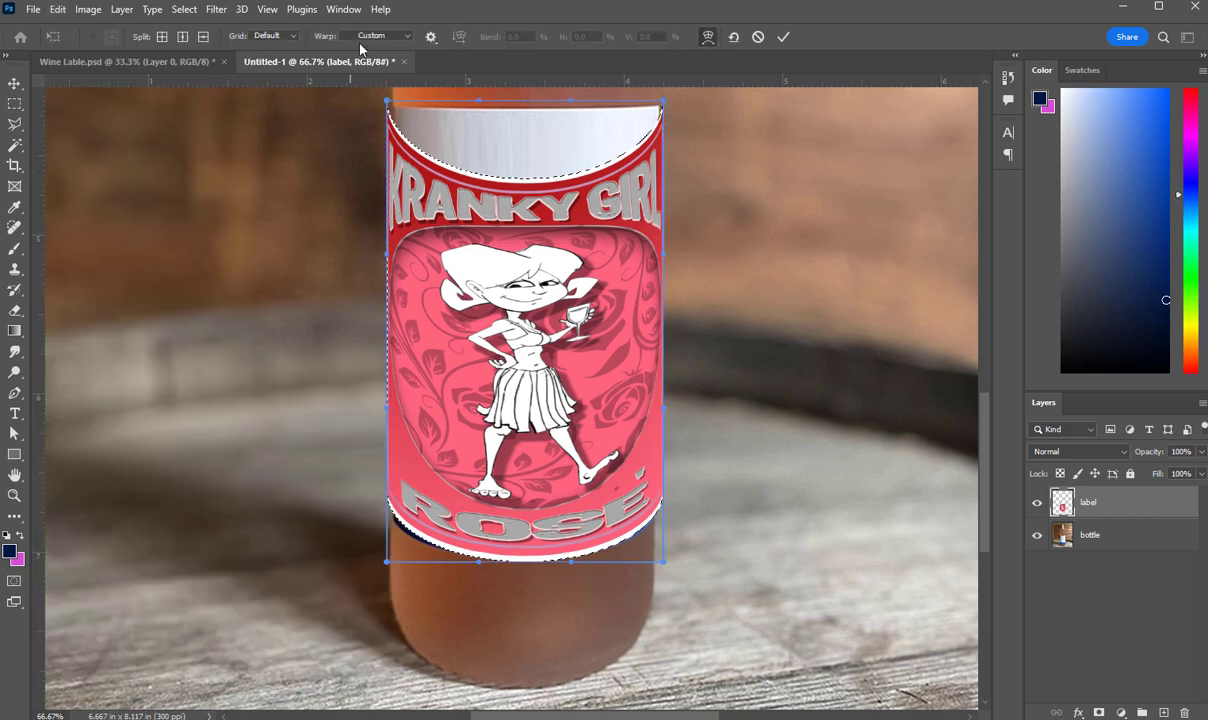
click(372, 36)
click(385, 303)
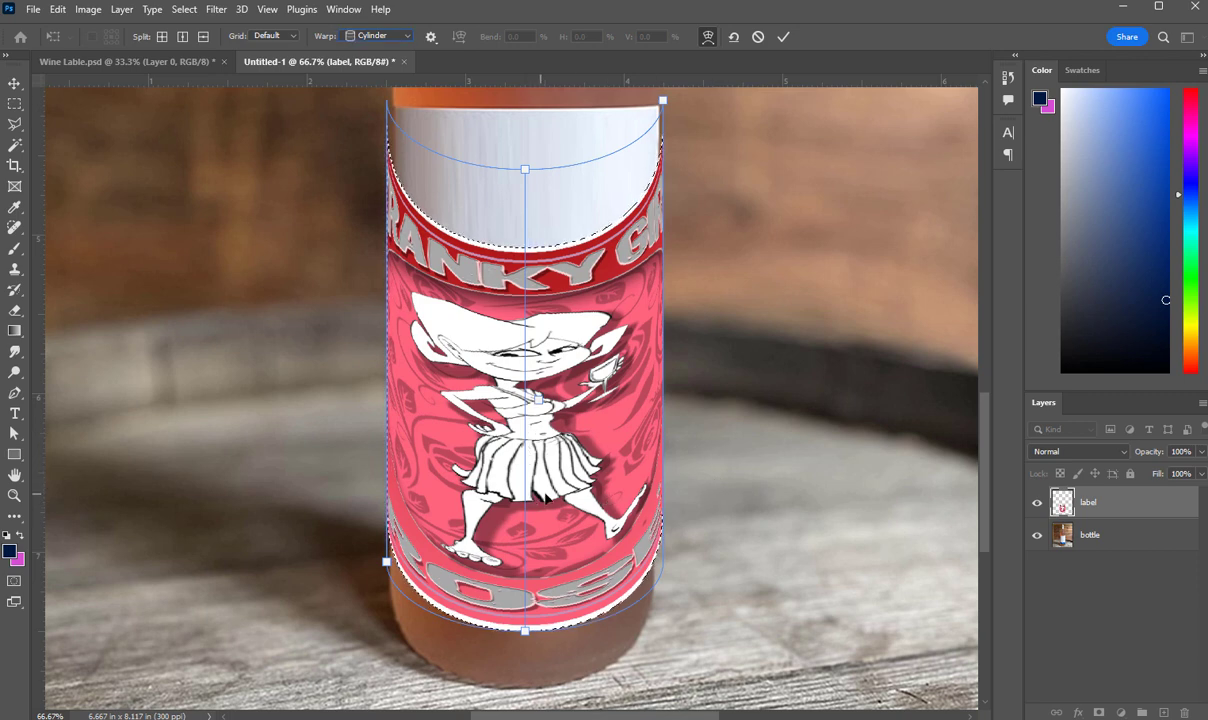
click(58, 9)
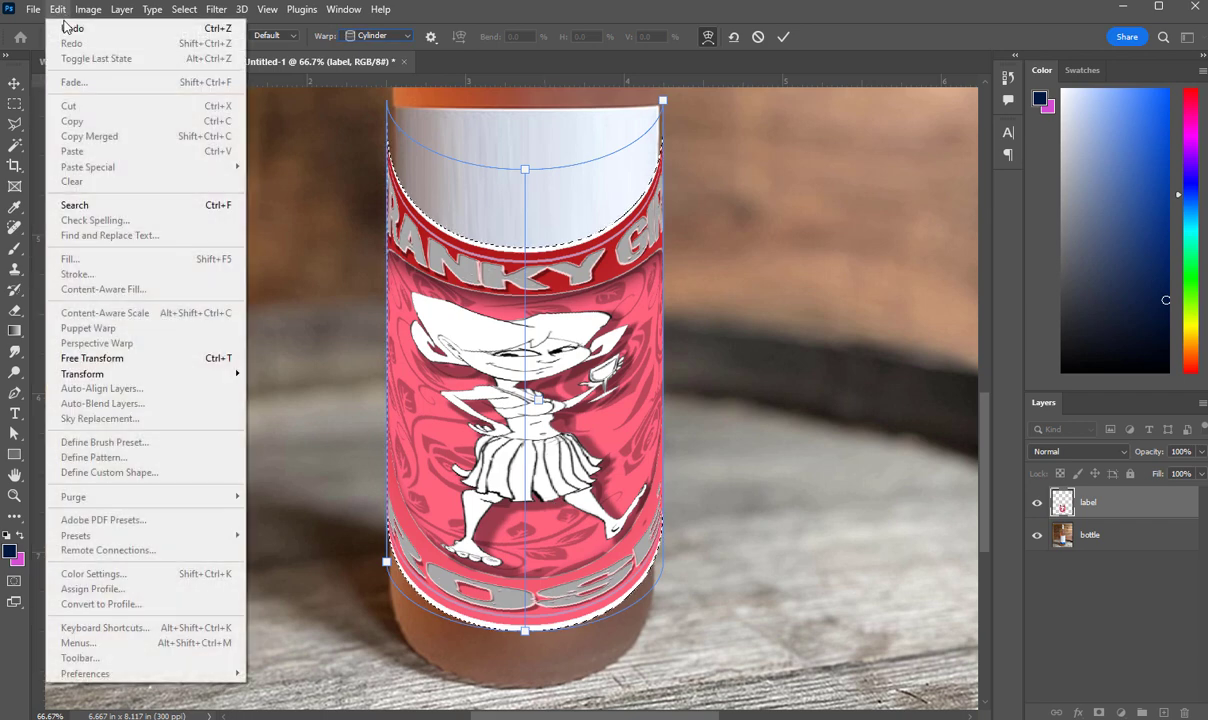
click(56, 9)
click(58, 9)
click(65, 30)
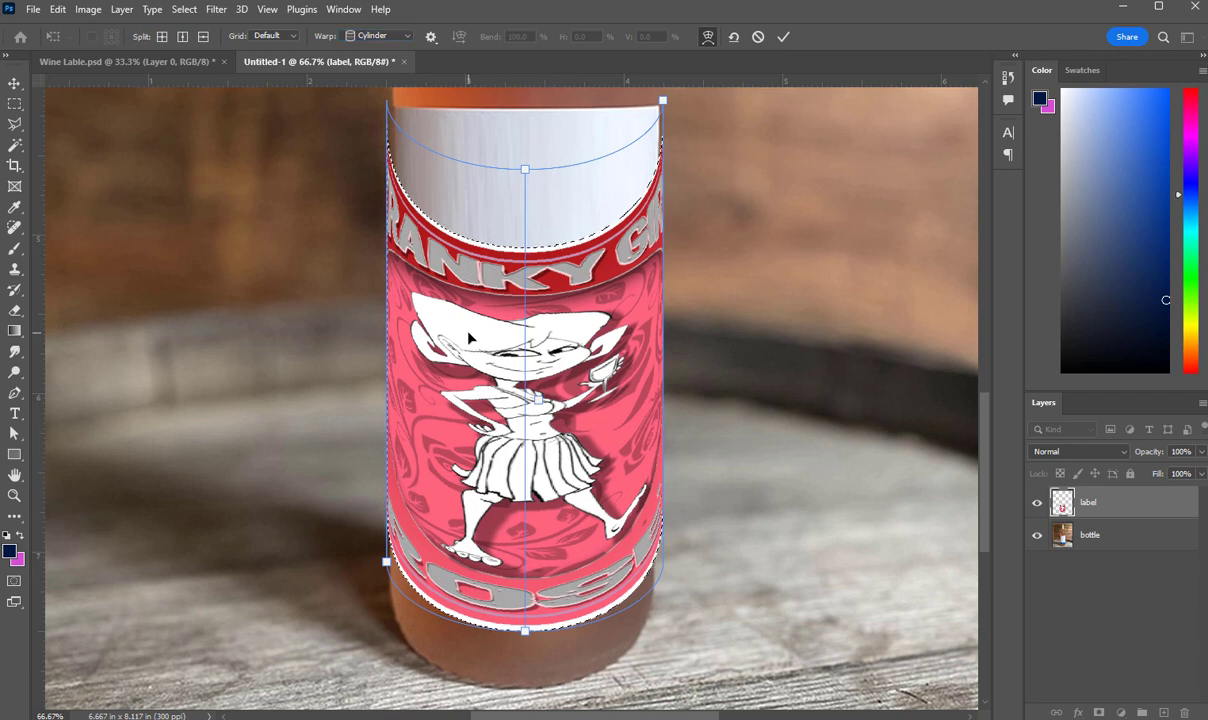
click(20, 90)
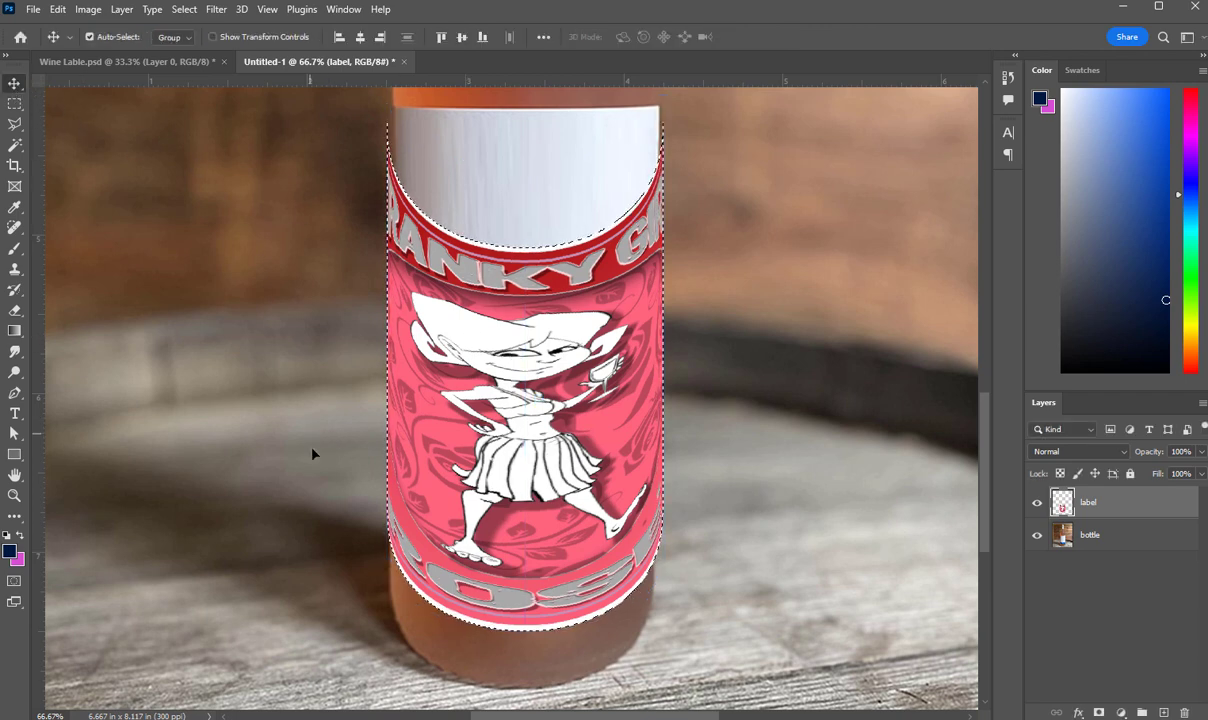
Step: Undo the second cylinder warp, the label nudge and the earlier resize transform of the label
key(ctrl+z)
key(ctrl+z)
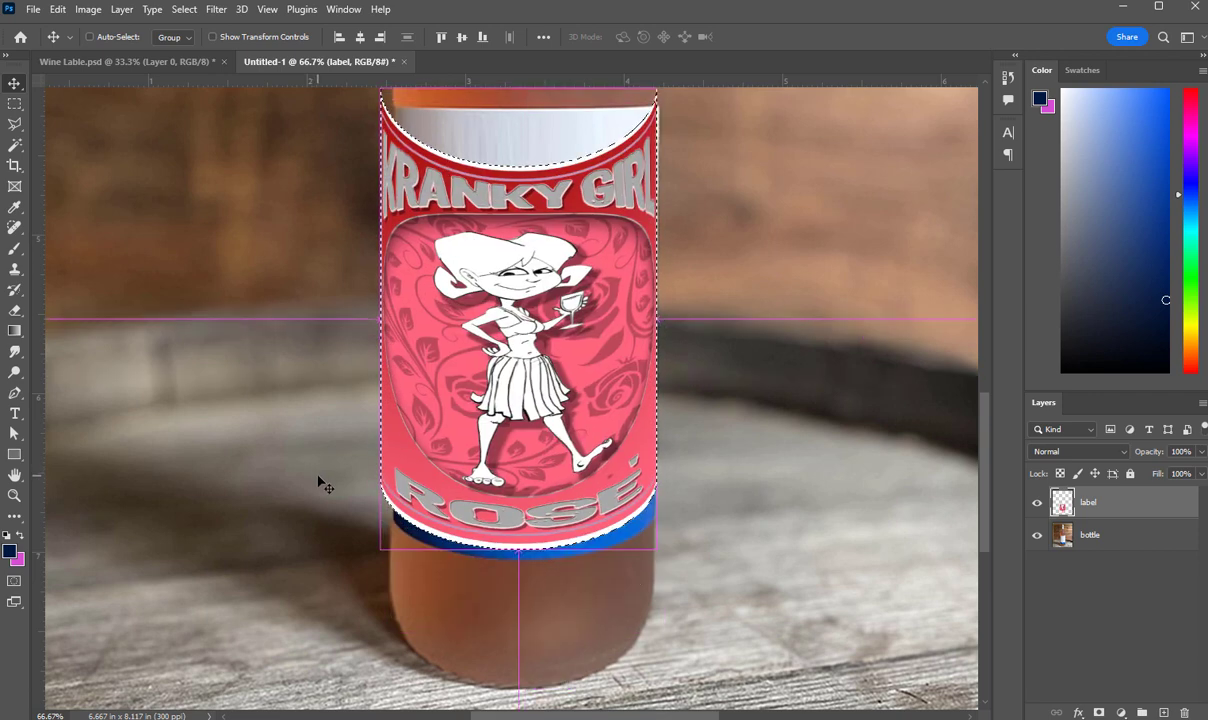
key(ctrl+z)
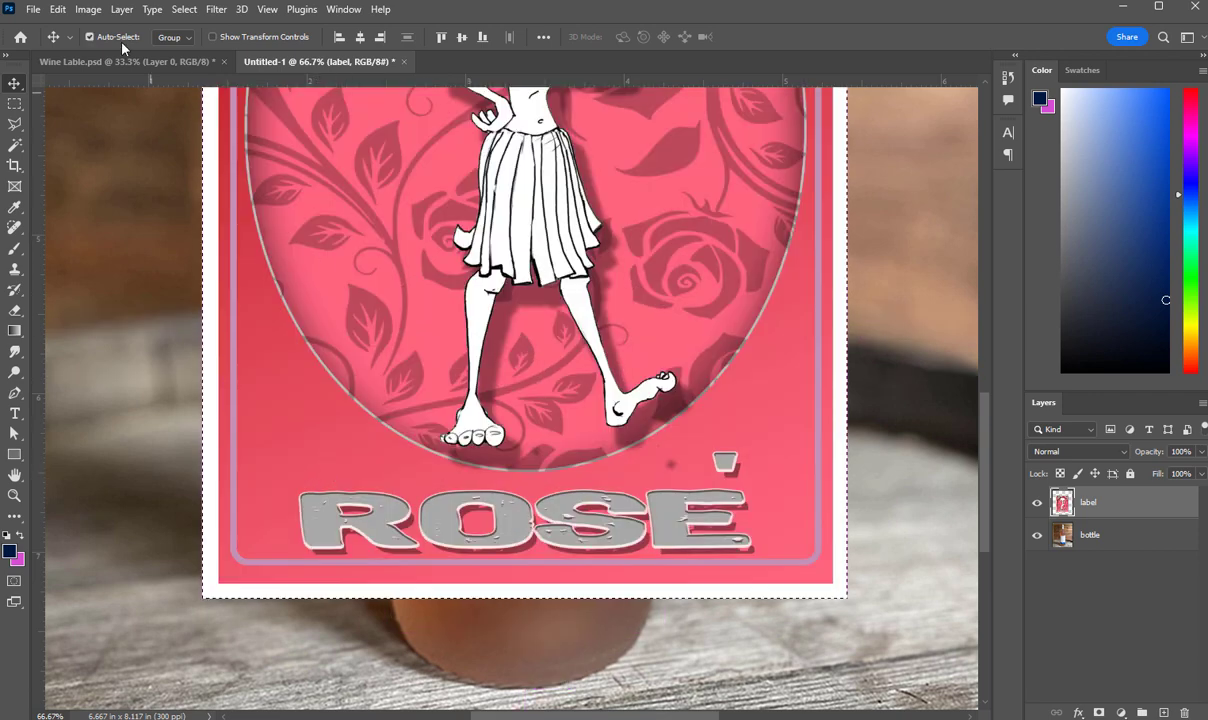
Step: Apply the Cylinder warp preset to the full-size flat label and commit it without resizing
click(57, 9)
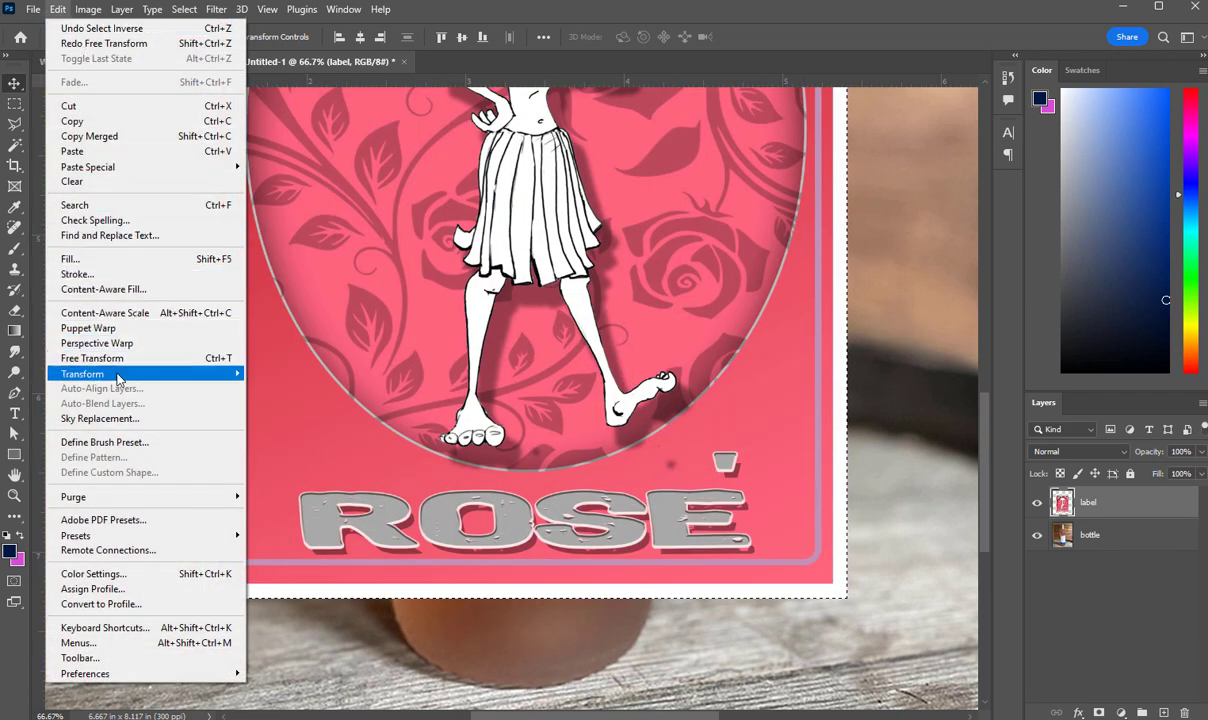
mouse_move(116, 368)
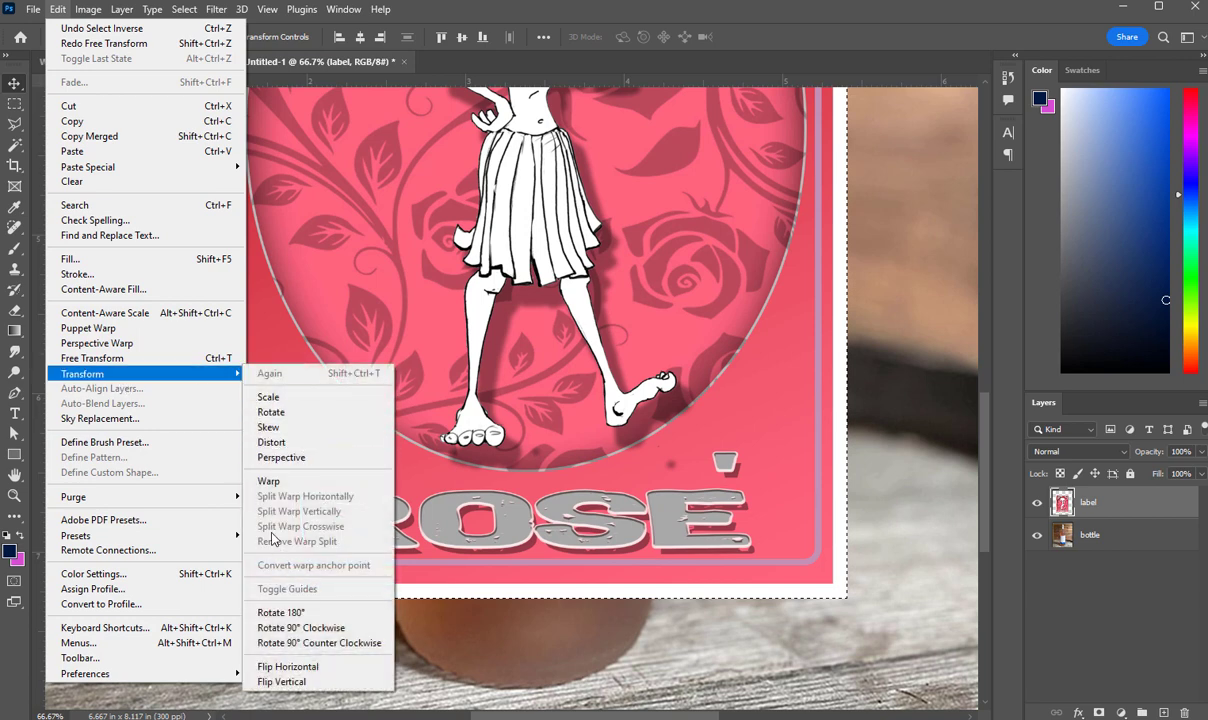
click(268, 481)
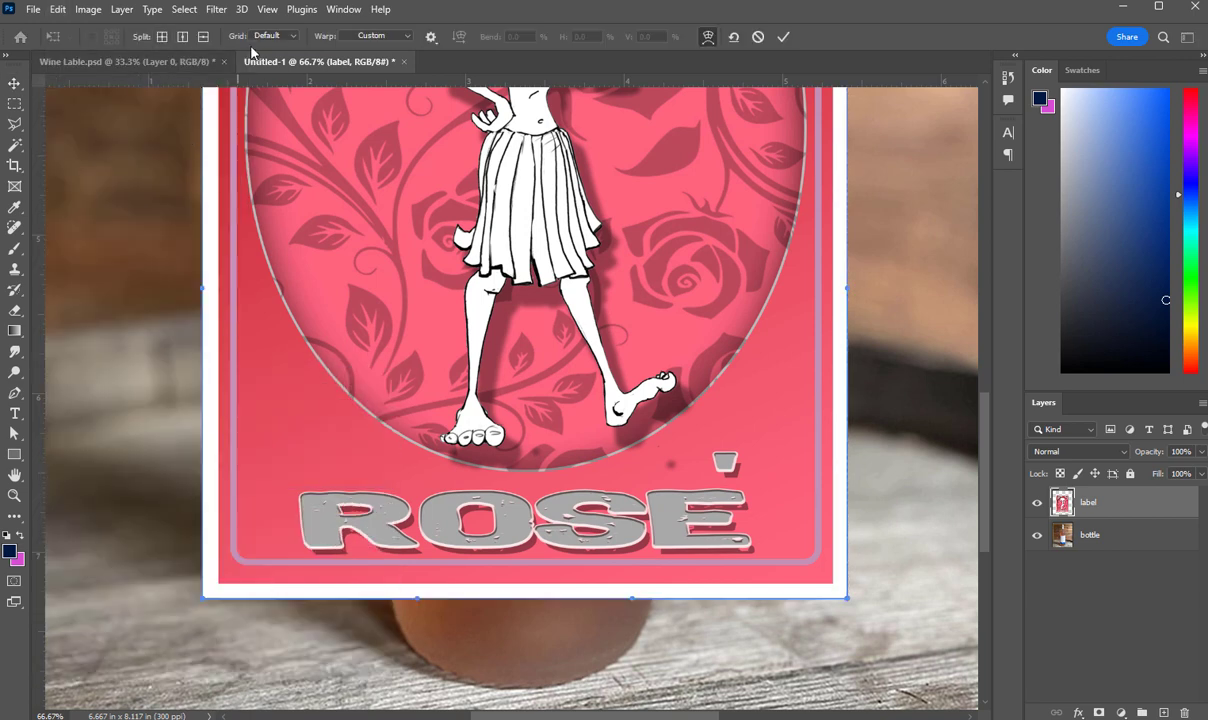
click(408, 36)
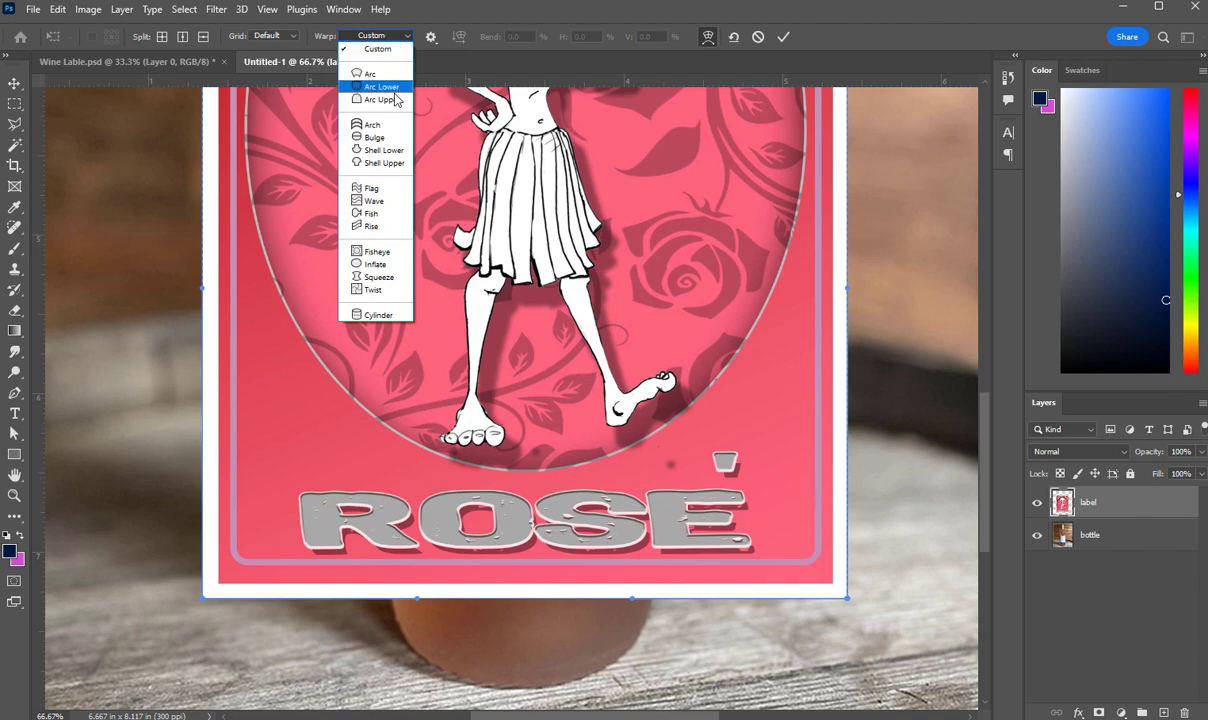
click(379, 316)
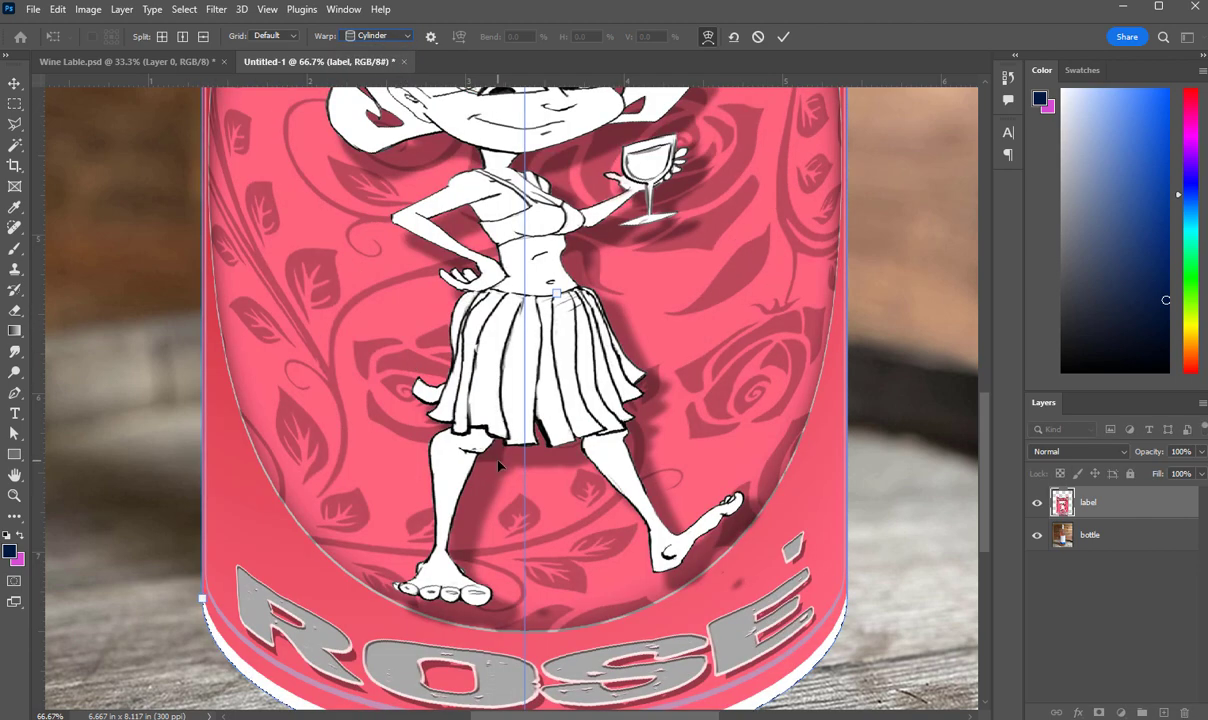
click(15, 496)
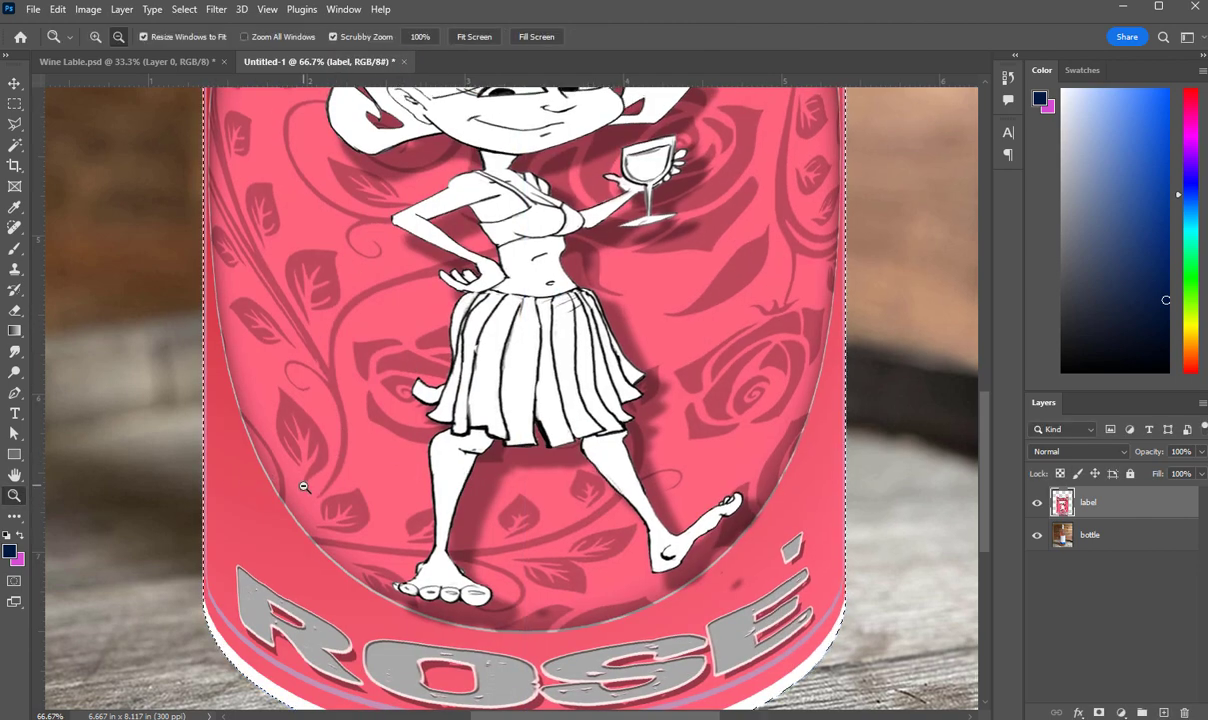
click(304, 485)
alt+click(454, 479)
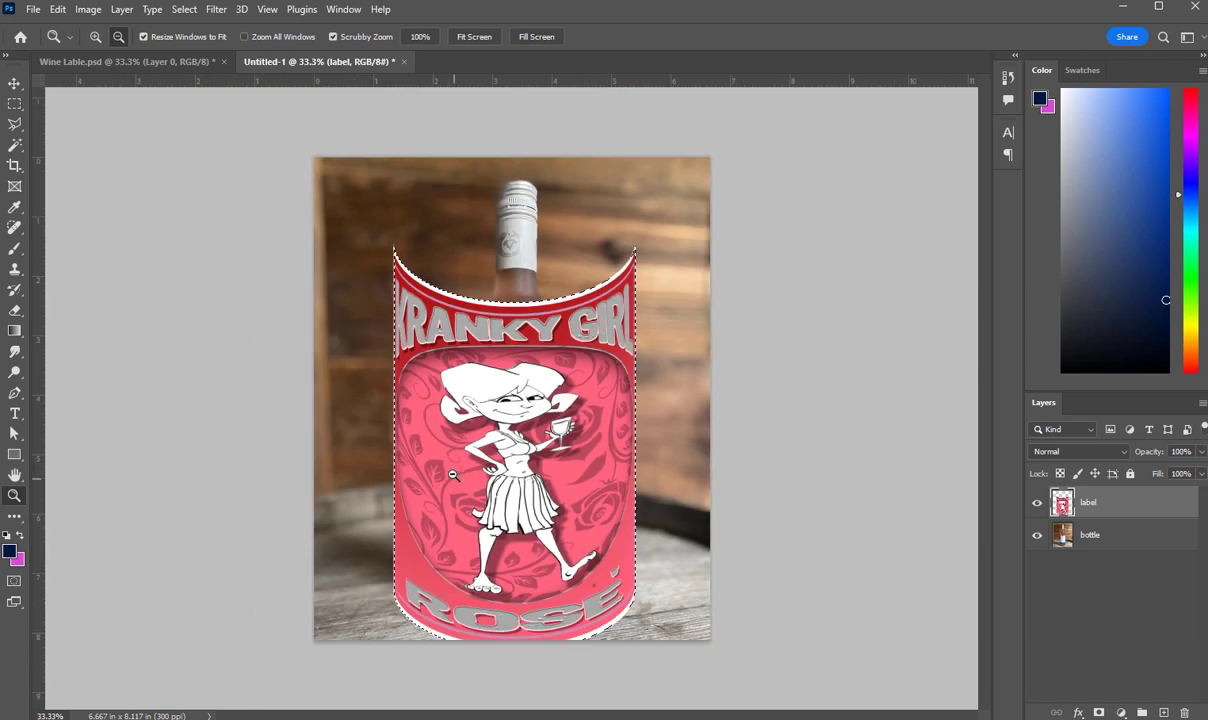
Step: Try moving the oversized warped label up on the bottle, and undo both that move and the warp
click(16, 86)
drag(561, 468, 559, 410)
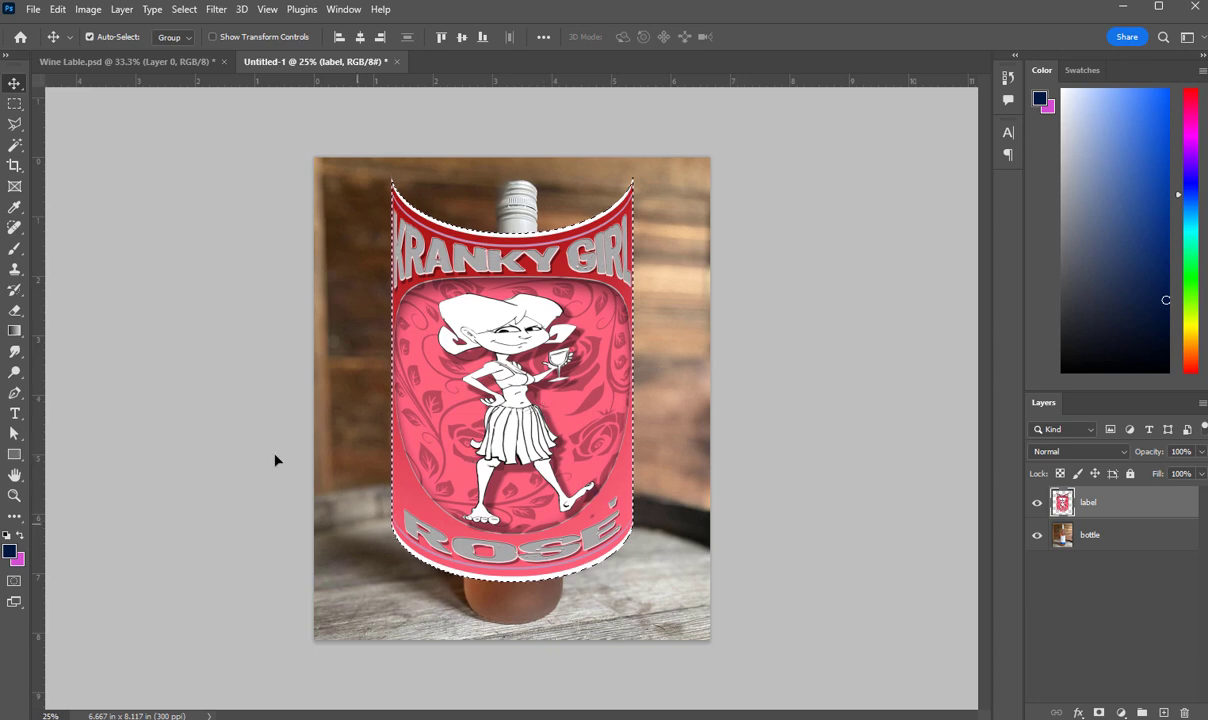
key(ctrl+z)
key(ctrl+z)
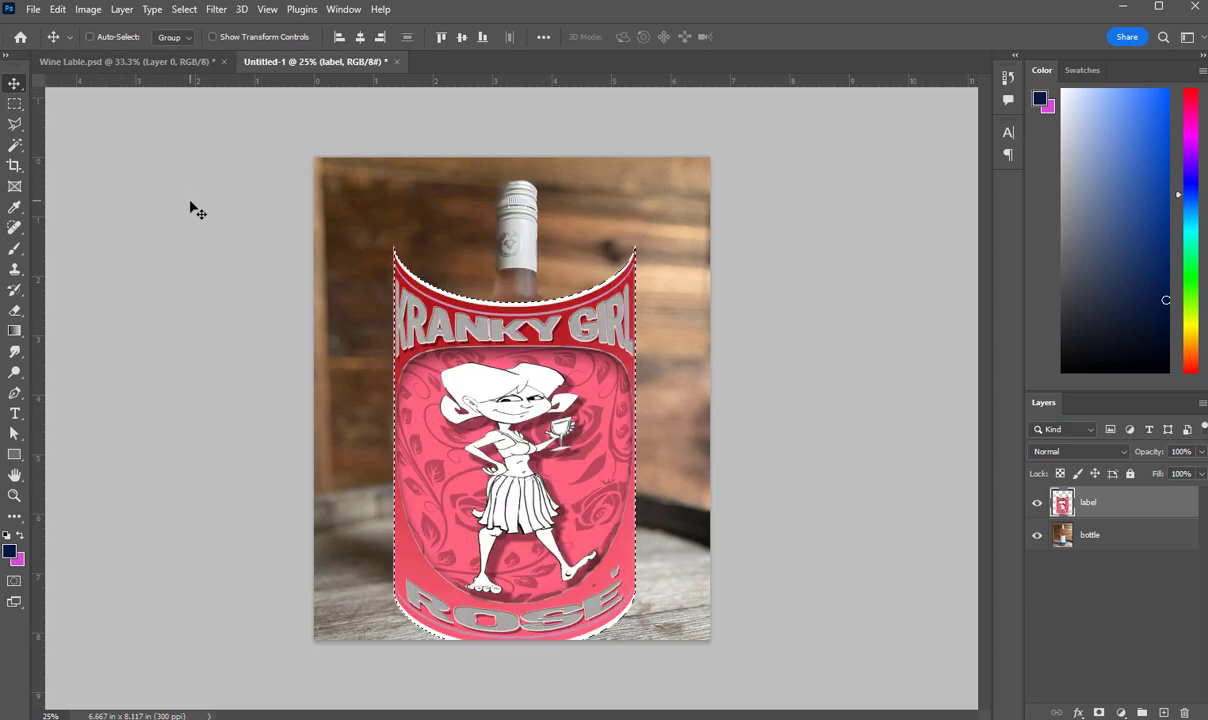
Step: Start a Warp transform on the full-size flat label and apply the Cylinder preset
click(58, 9)
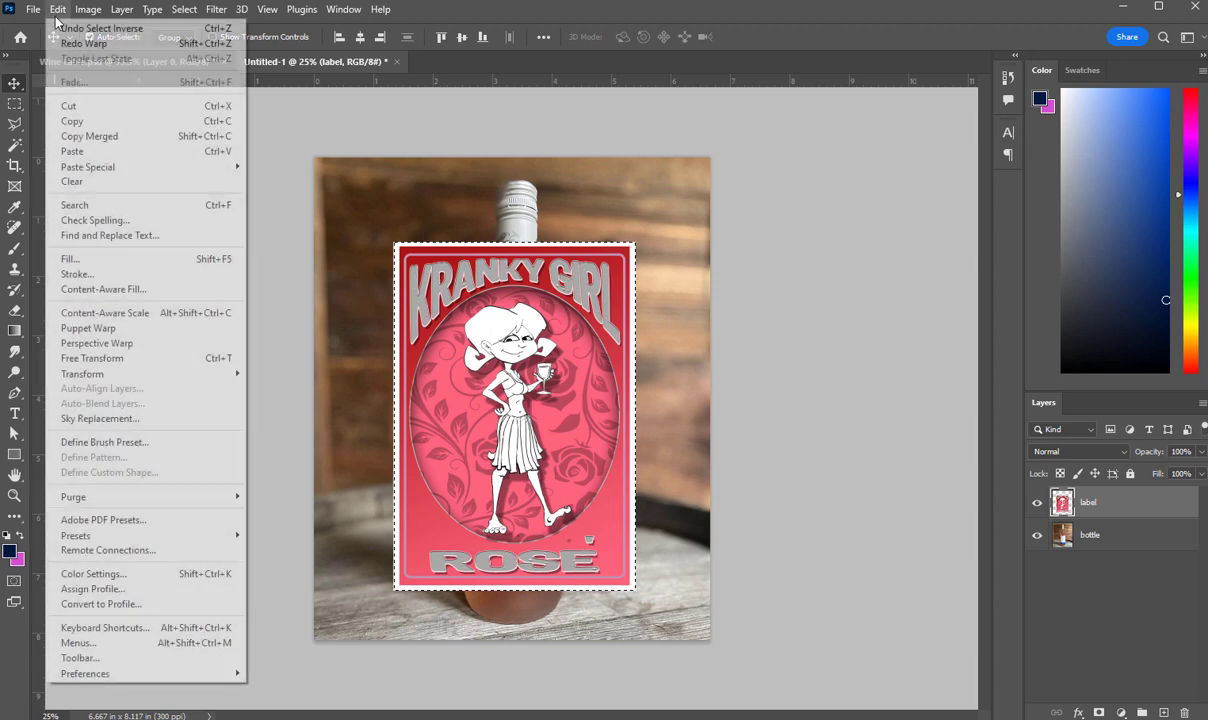
mouse_move(128, 376)
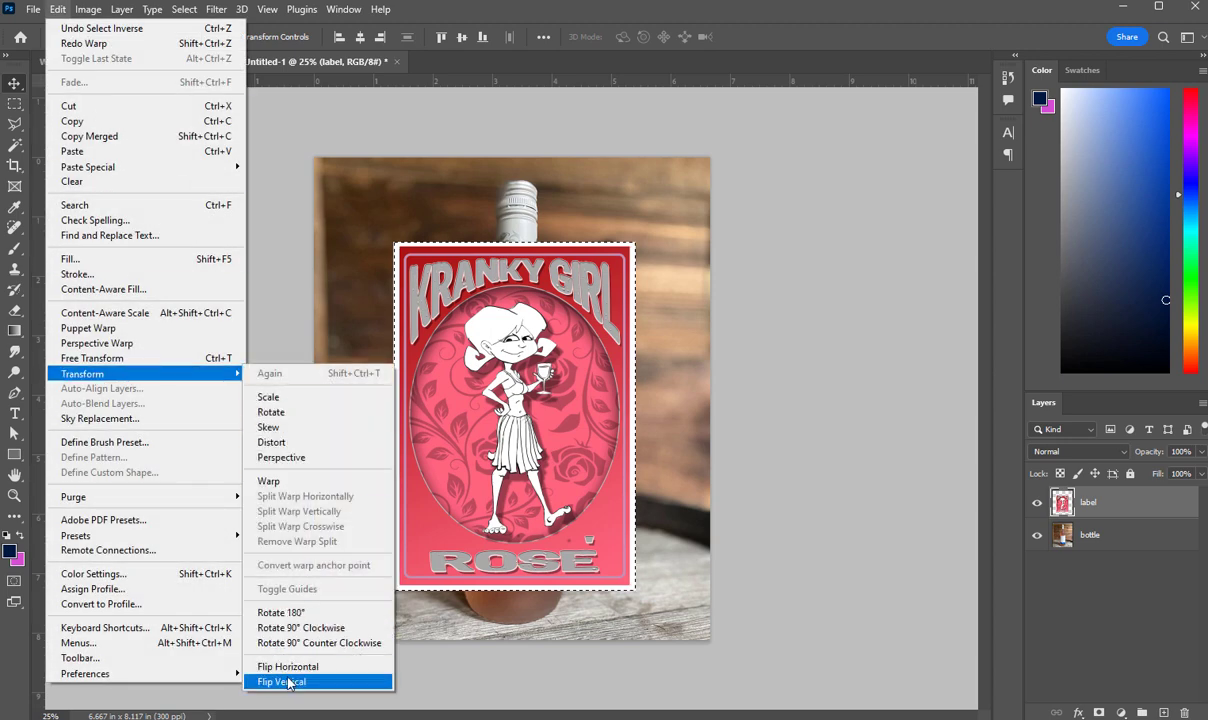
click(267, 482)
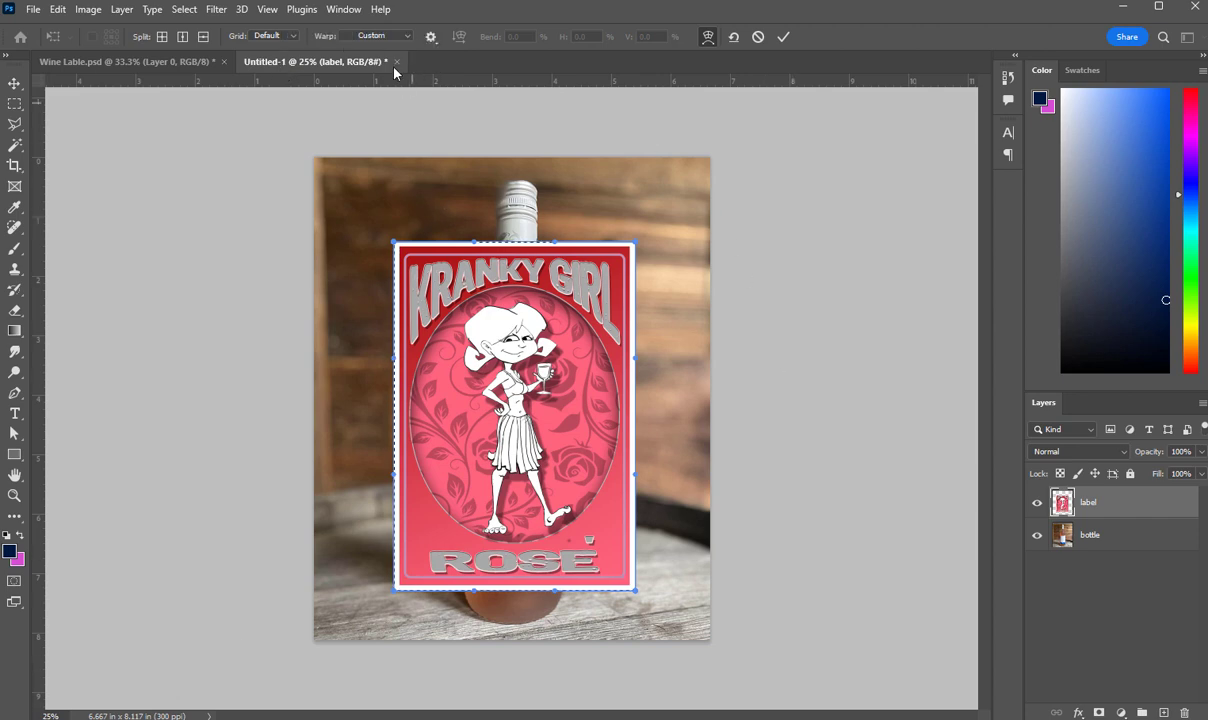
click(378, 36)
click(352, 304)
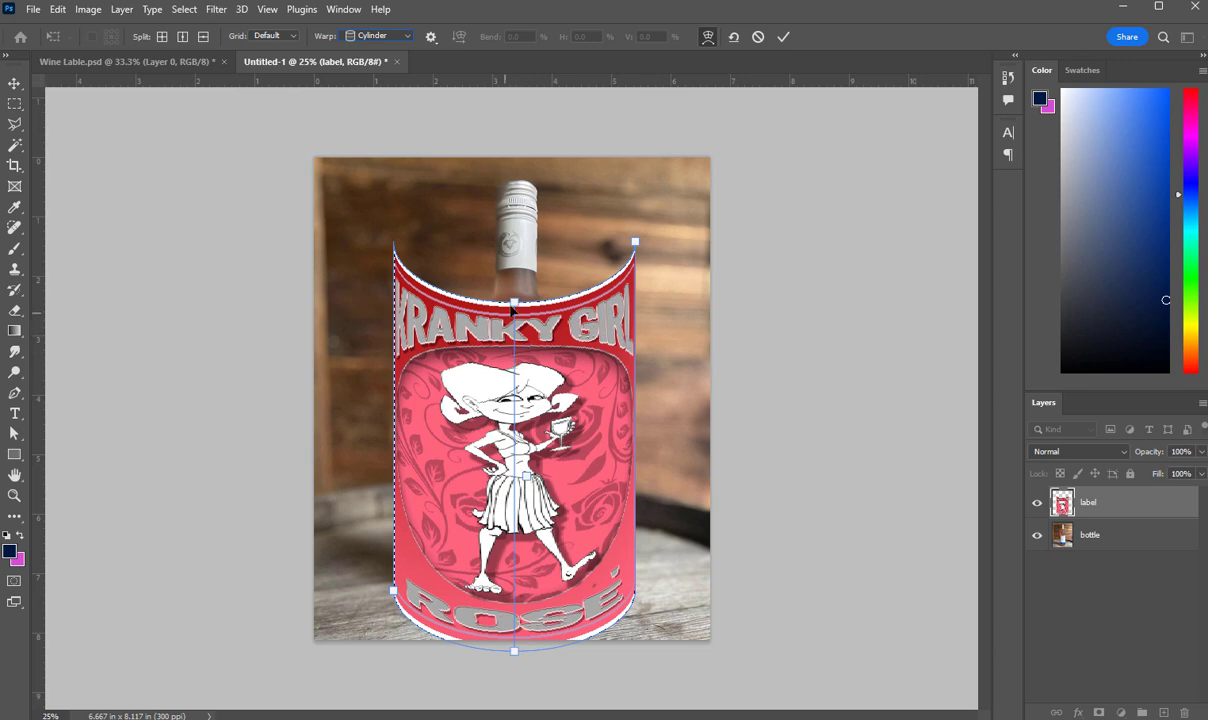
Step: Shrink the warped label, center its artwork within the cylinder, and position it over the bottle with a shallower curve
drag(634, 243, 547, 437)
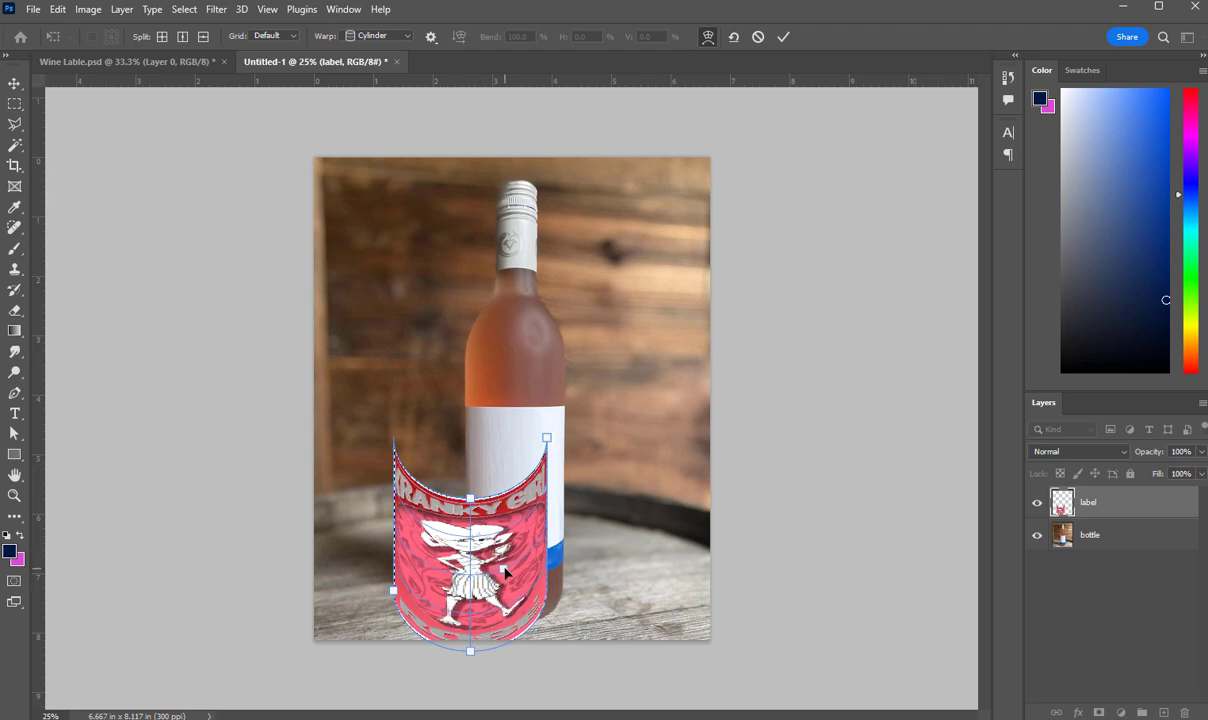
mouse_move(471, 575)
mouse_down()
mouse_move(551, 563)
mouse_move(470, 575)
mouse_up()
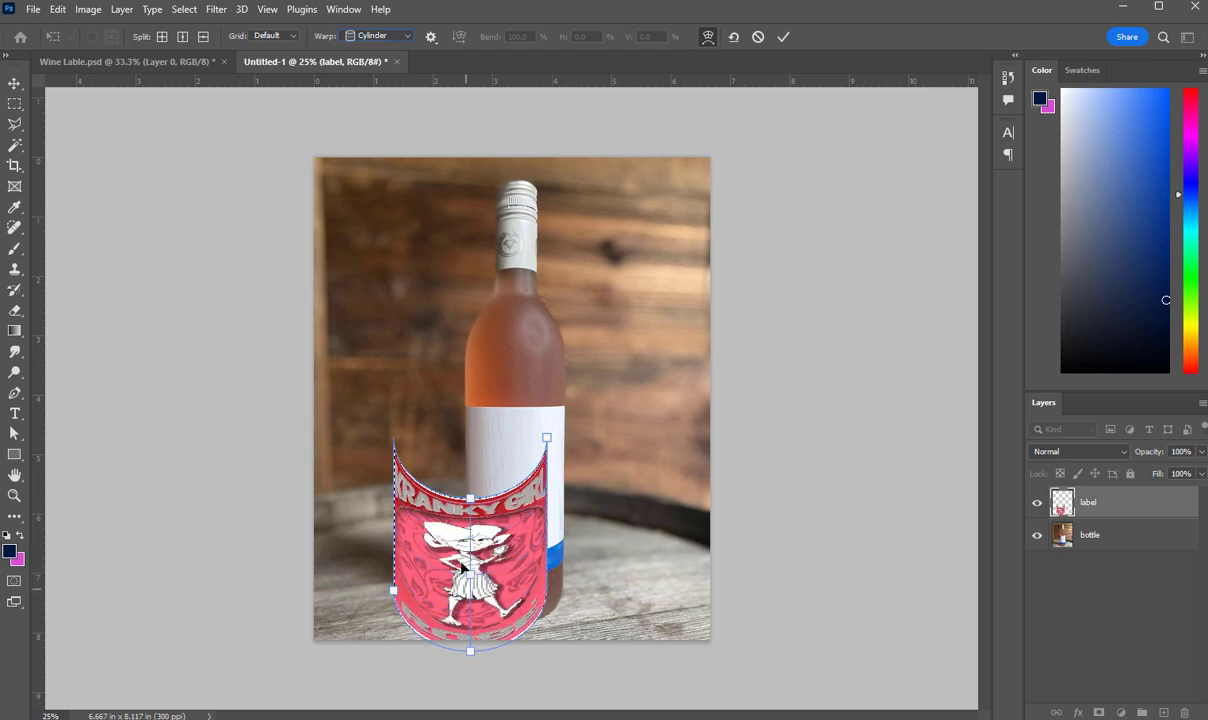
drag(471, 498, 529, 426)
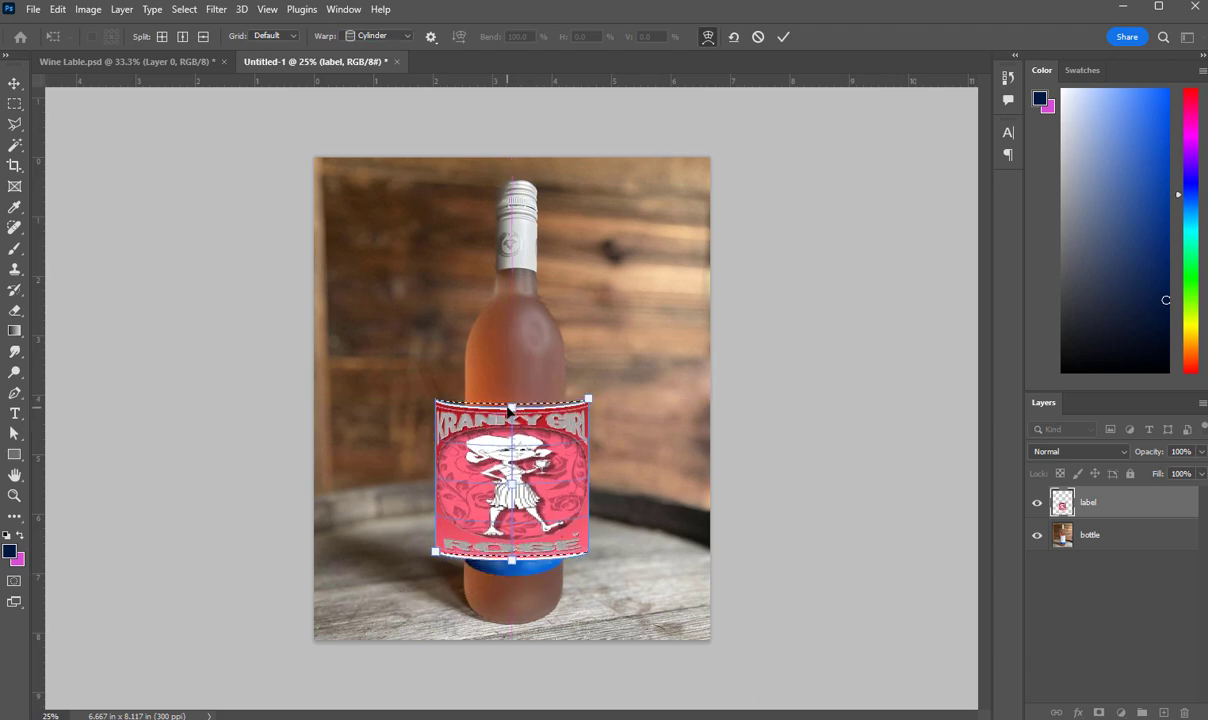
Step: Fit the label to the blank label's width and adjust its upper and lower curves to follow the bottle
drag(586, 403, 545, 436)
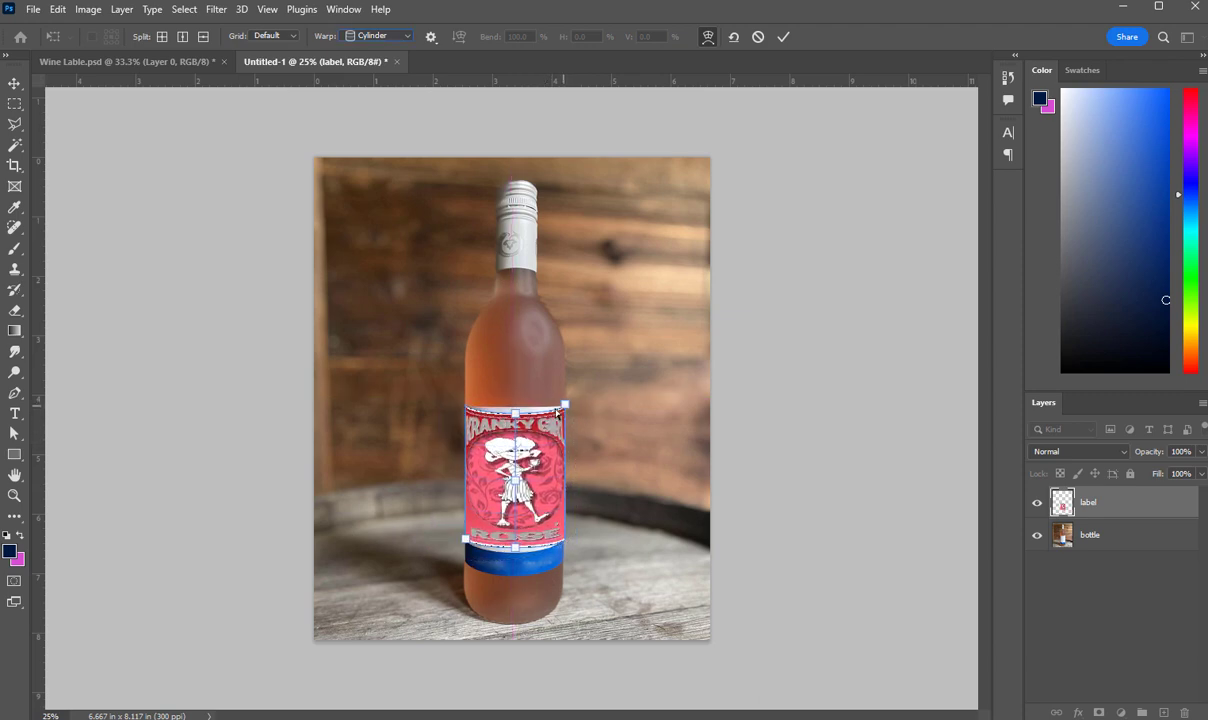
drag(516, 418, 514, 413)
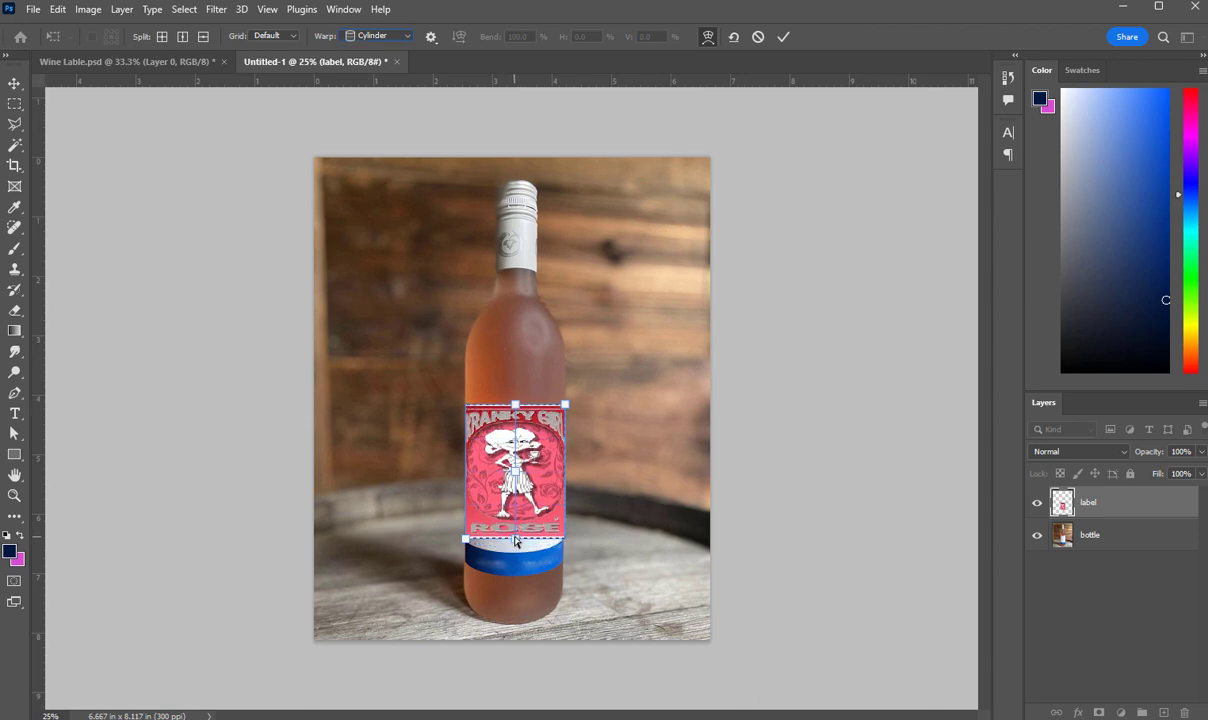
drag(516, 541, 512, 560)
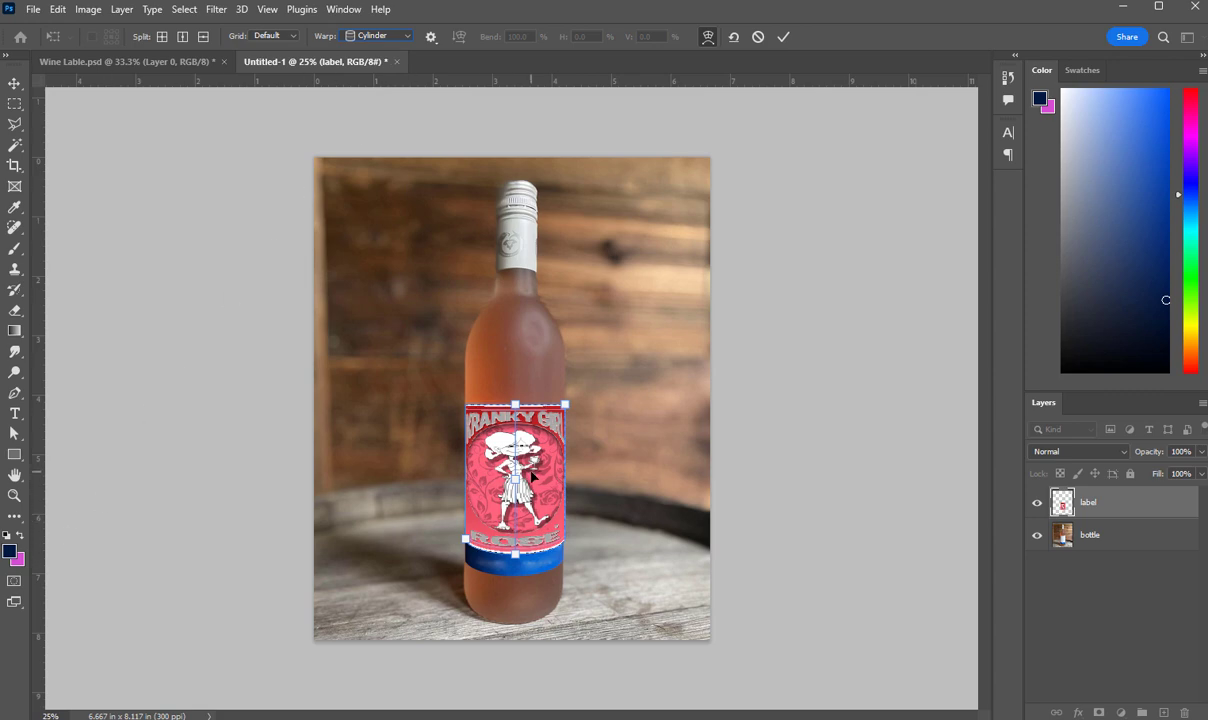
mouse_move(535, 457)
mouse_down()
mouse_move(540, 470)
mouse_move(540, 441)
mouse_move(540, 454)
mouse_move(520, 453)
mouse_move(538, 457)
mouse_up()
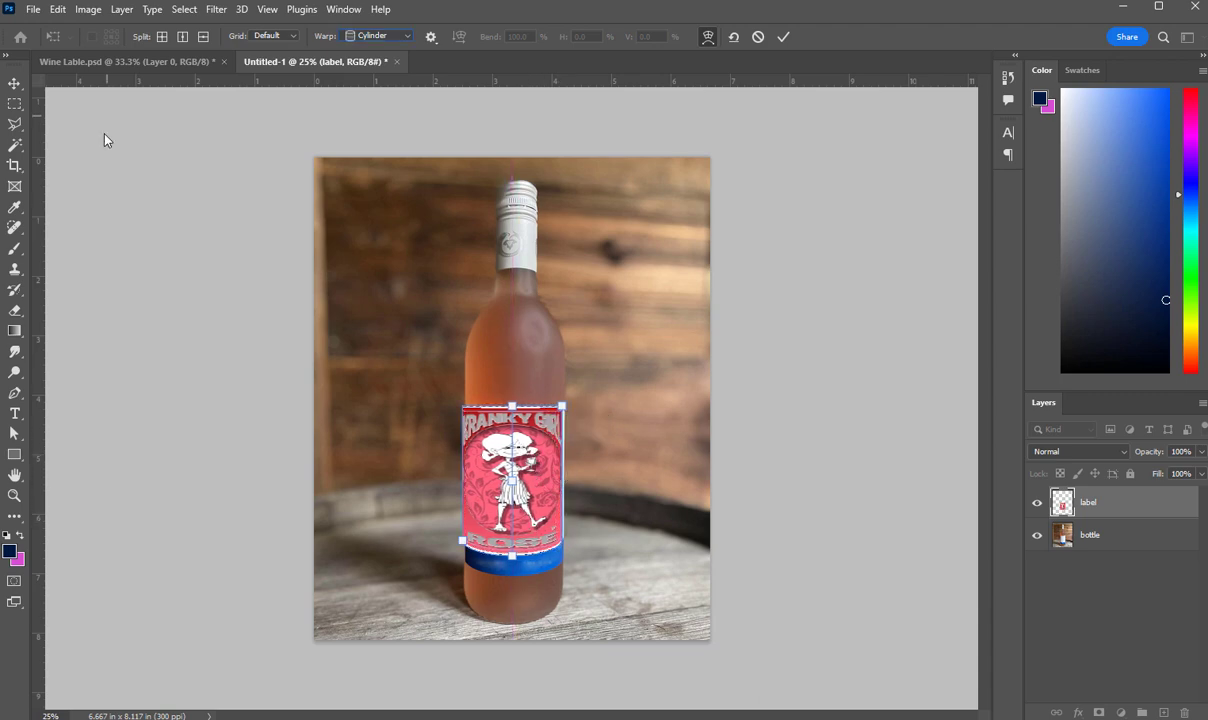
Step: Commit the label's cylinder warp and set the label layer's blend mode to Multiply
click(16, 84)
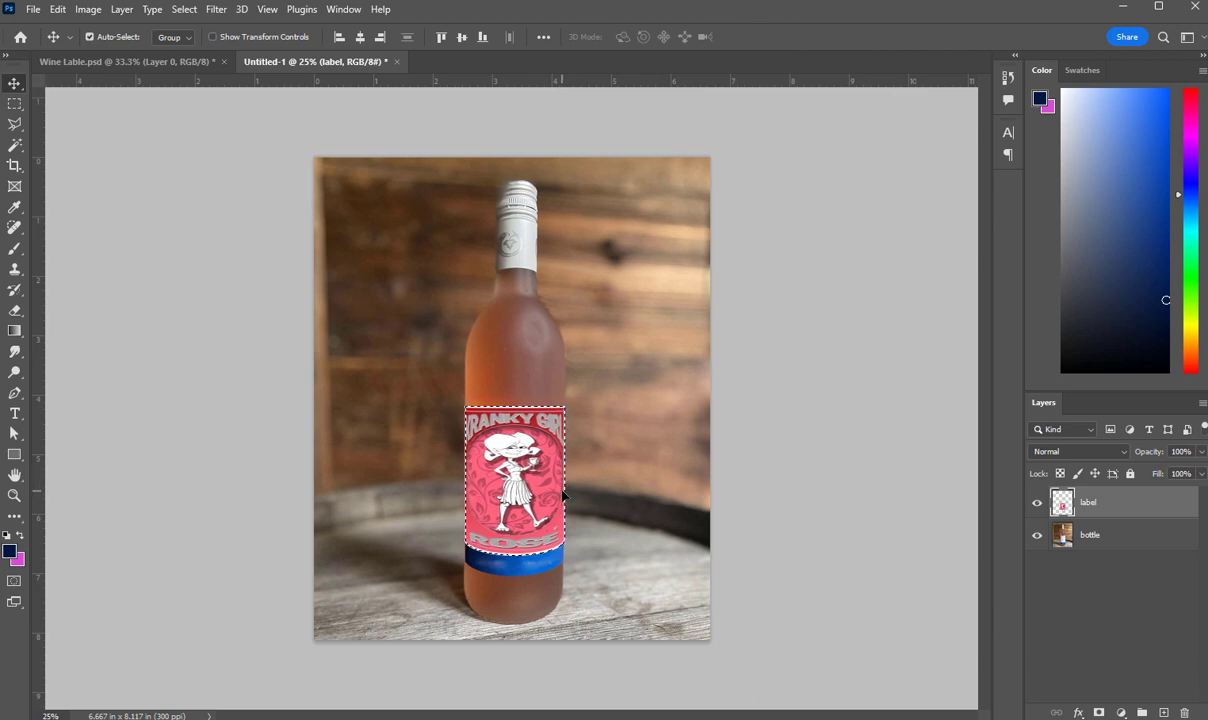
click(760, 598)
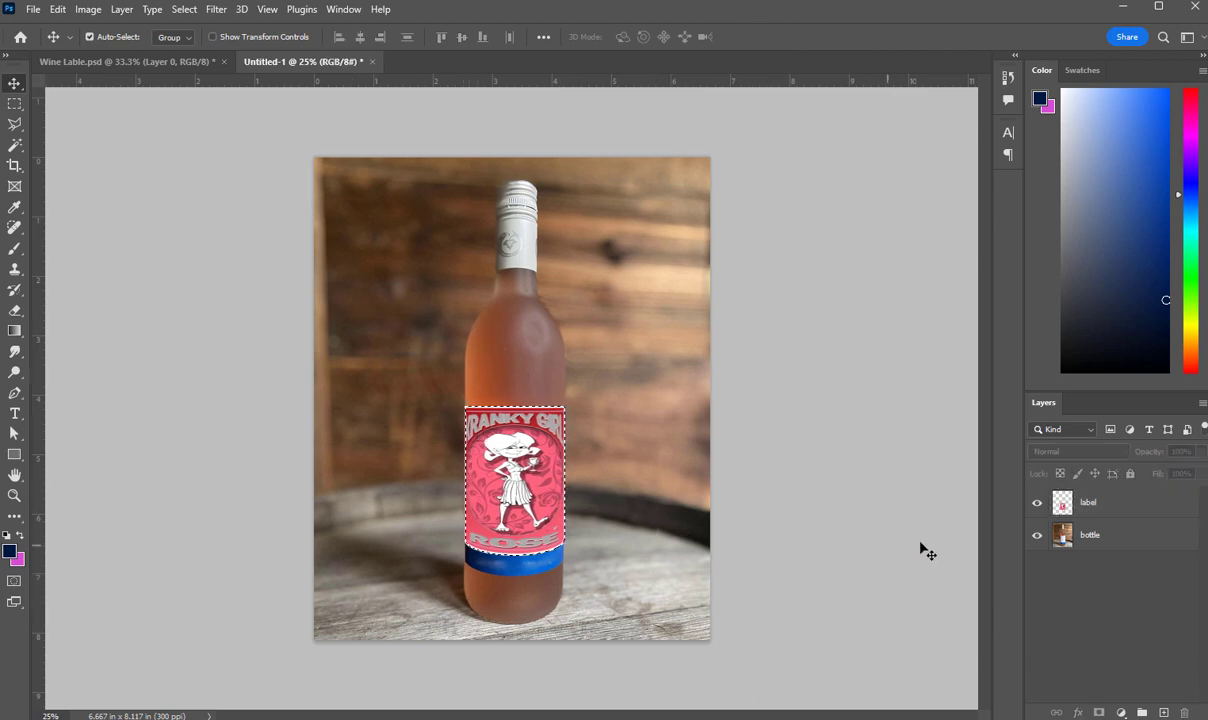
click(1136, 512)
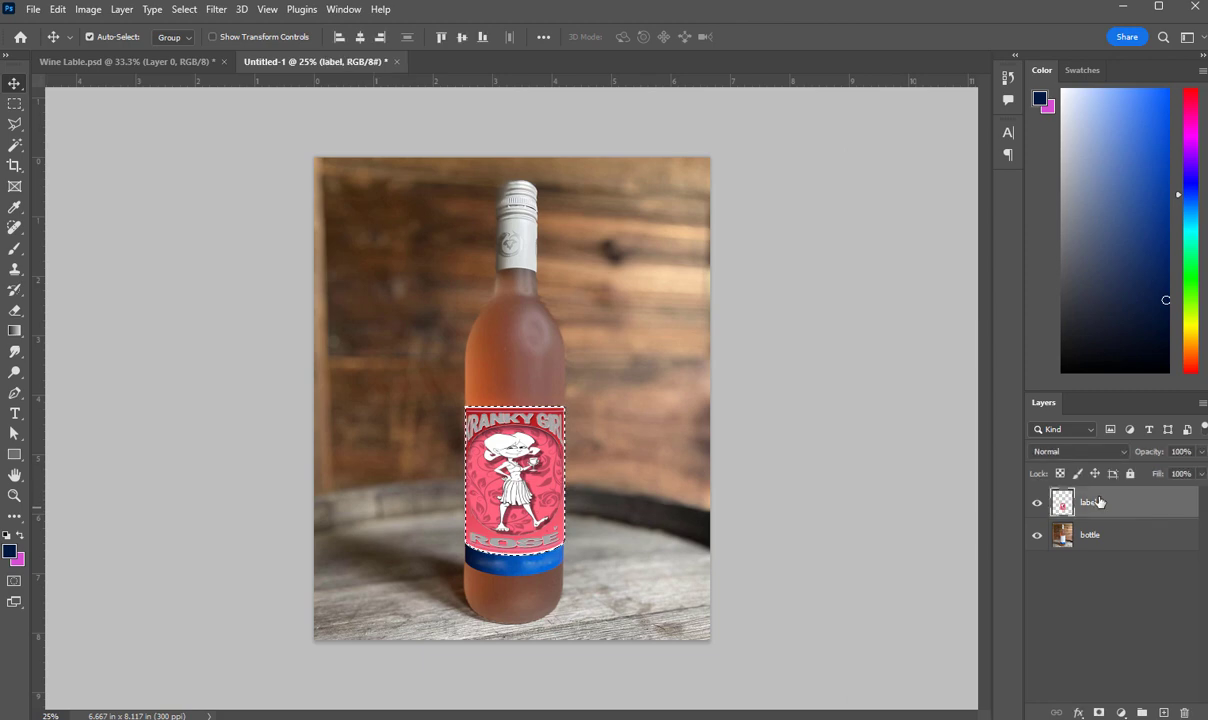
click(1065, 452)
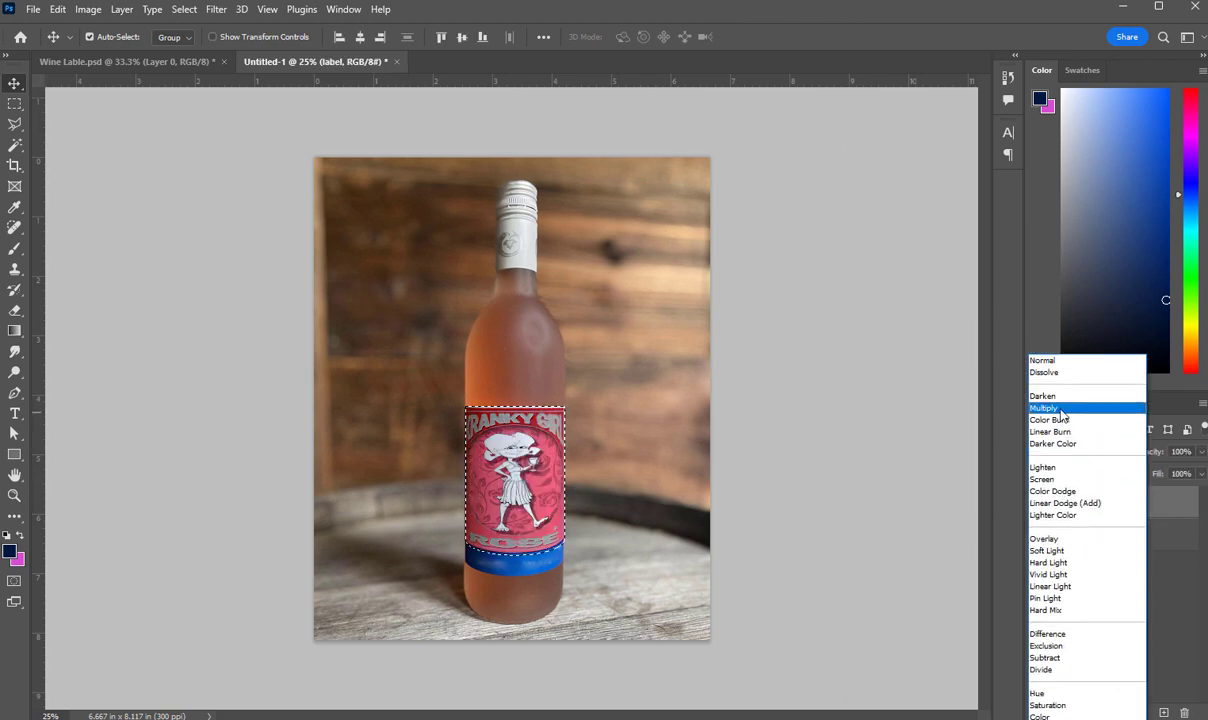
click(1063, 409)
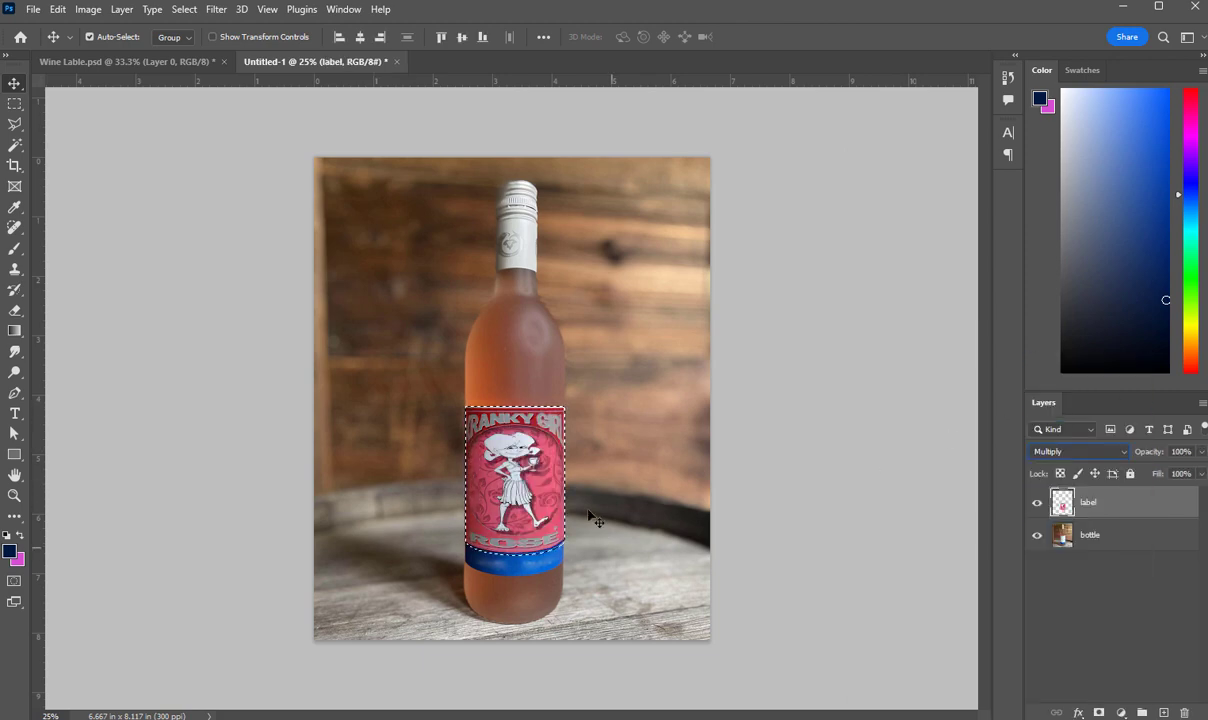
click(844, 502)
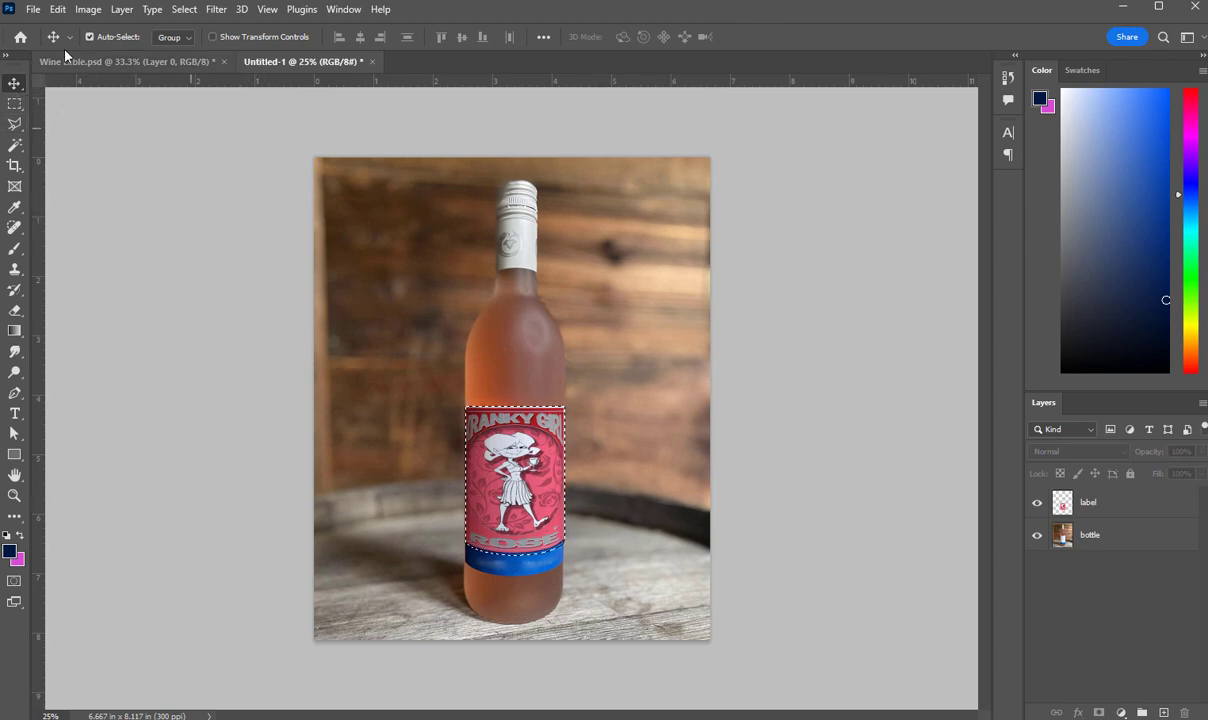
Step: Clear the active selection around the label and choose Multiply again as the label layer's blend mode
click(184, 9)
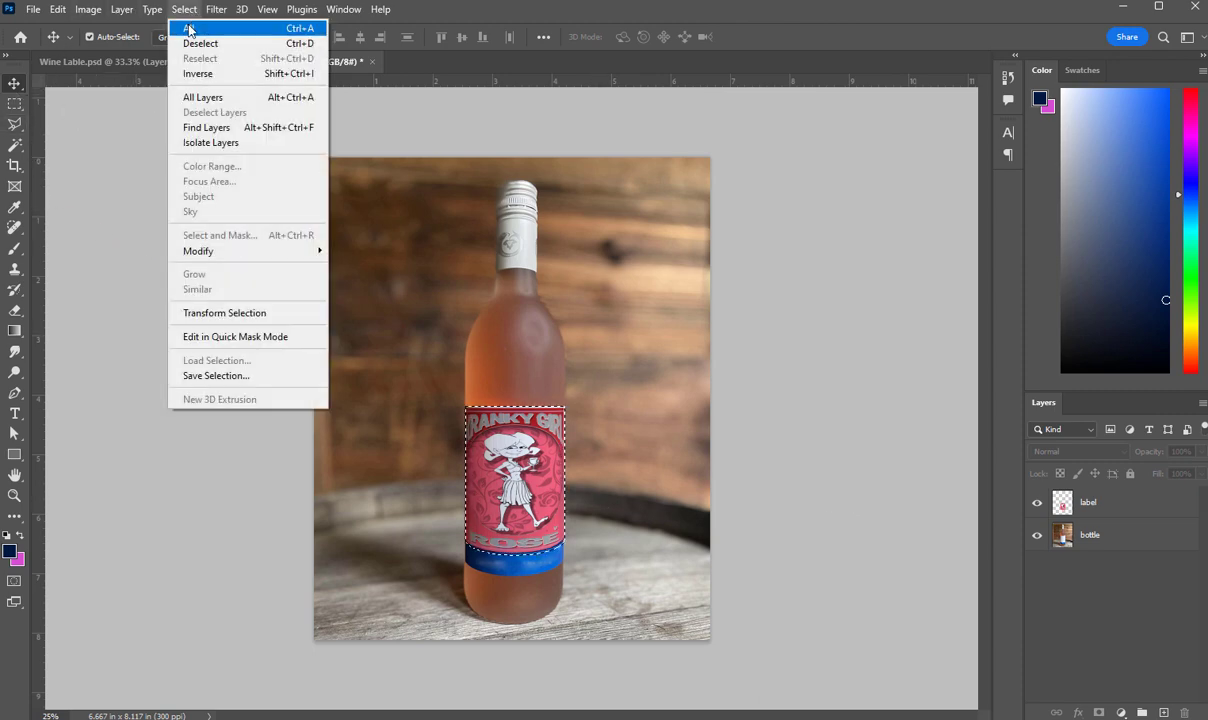
click(198, 45)
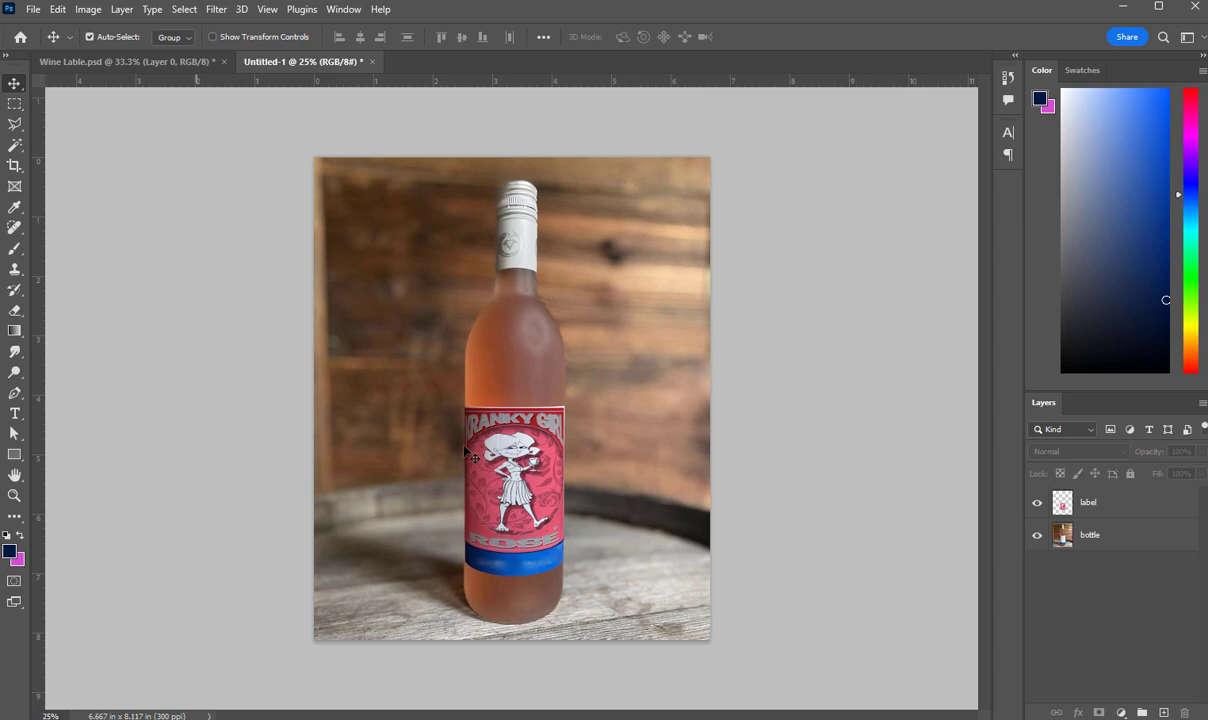
click(527, 475)
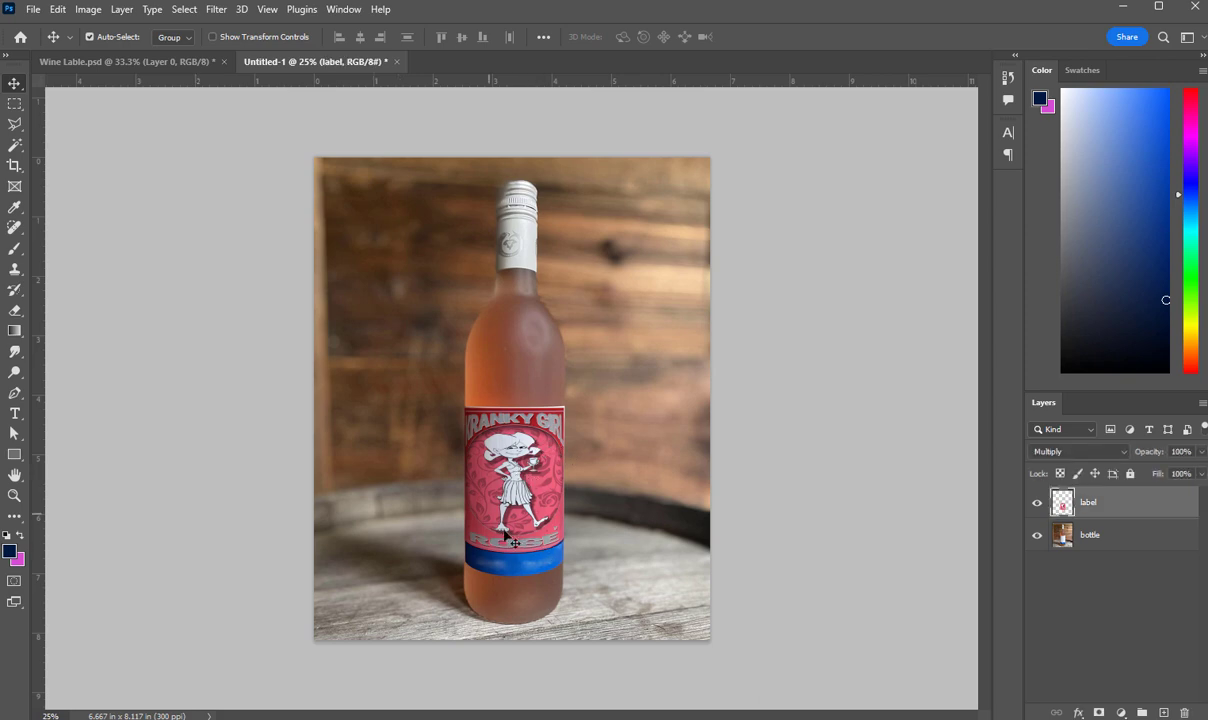
click(1066, 457)
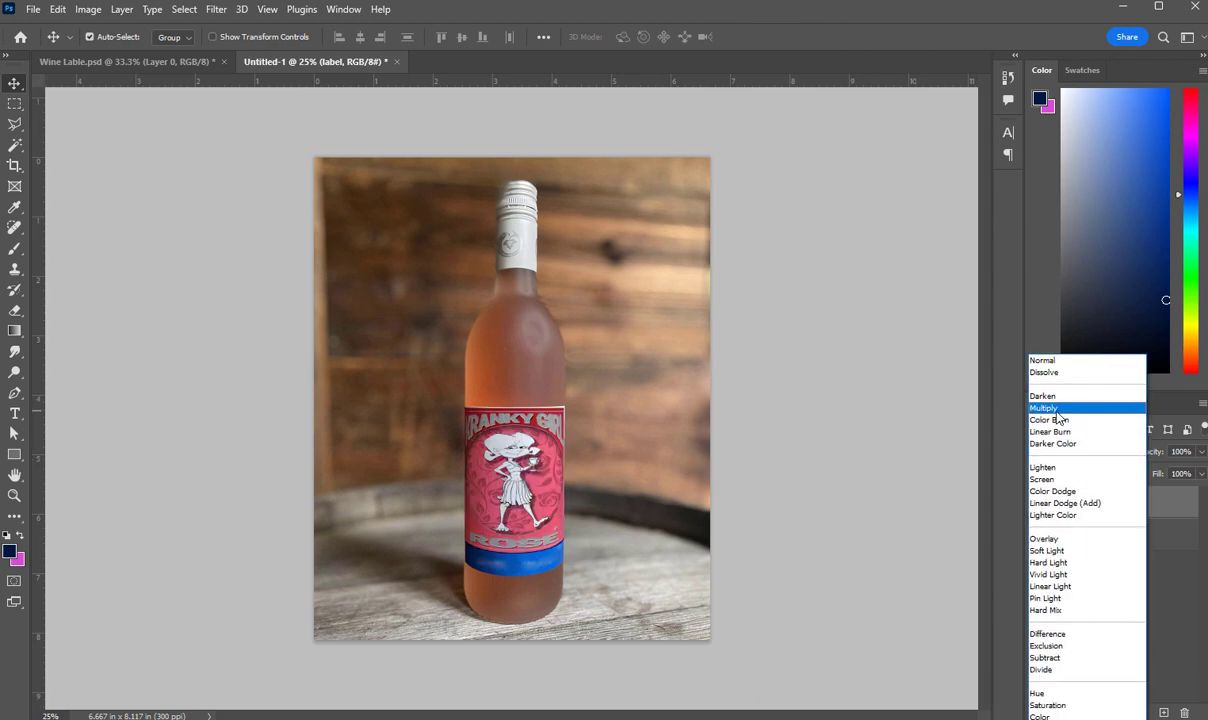
click(1058, 417)
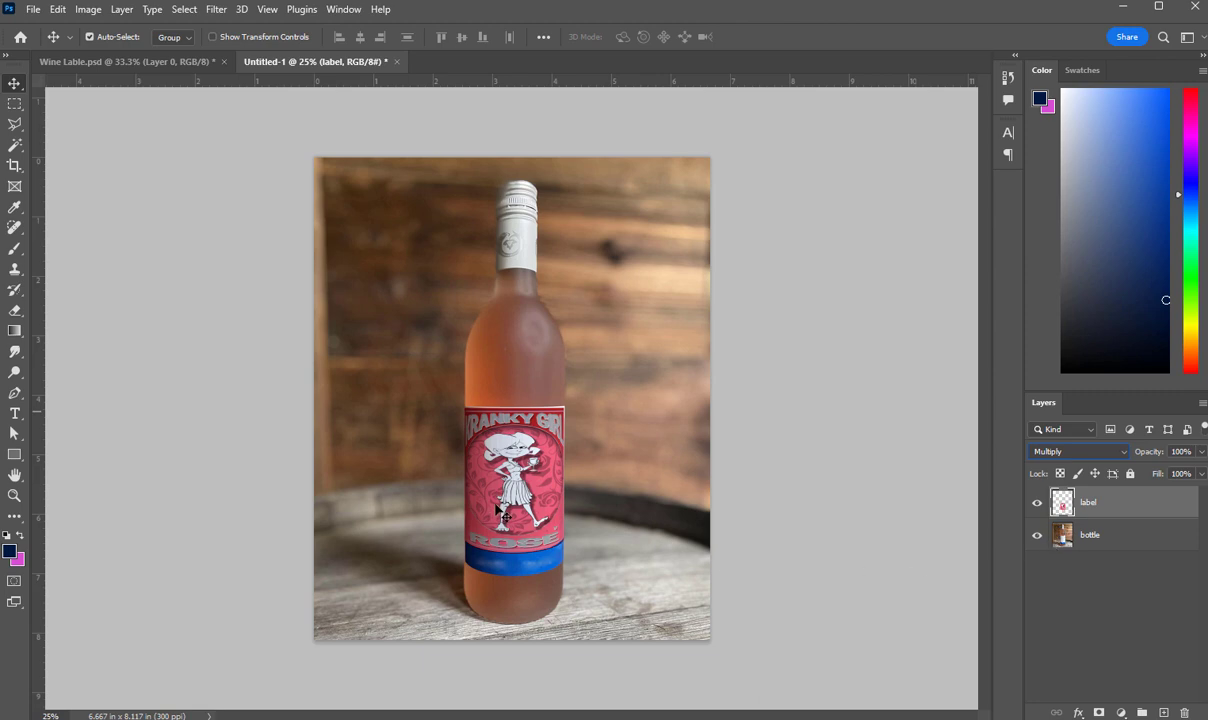
Step: Shift the label slightly up and right, and nudge it left and down to realign it with the bottle's blank label
drag(474, 487, 549, 484)
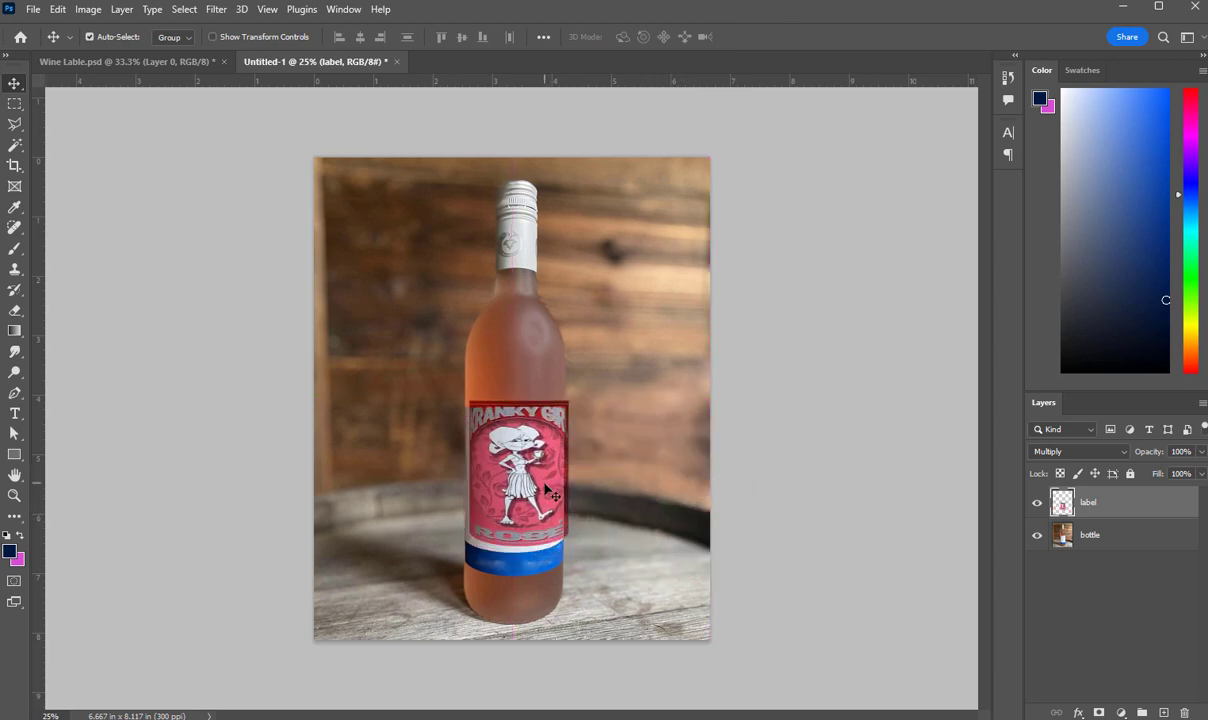
key(Left)
key(Left)
key(Left)
key(Left)
key(Left)
key(Left)
key(Left)
key(Left)
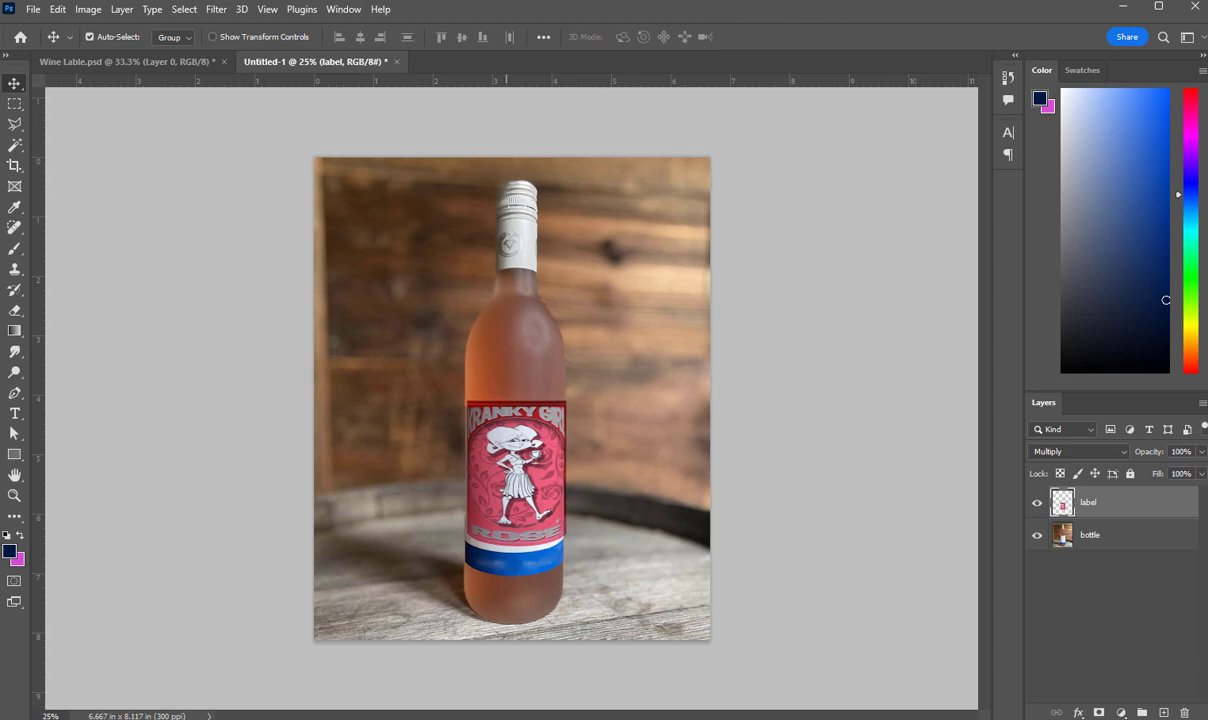
key(Down)
key(Down)
key(Down)
key(Down)
key(Down)
key(Down)
key(Down)
key(Down)
key(Down)
key(Down)
key(Down)
key(Down)
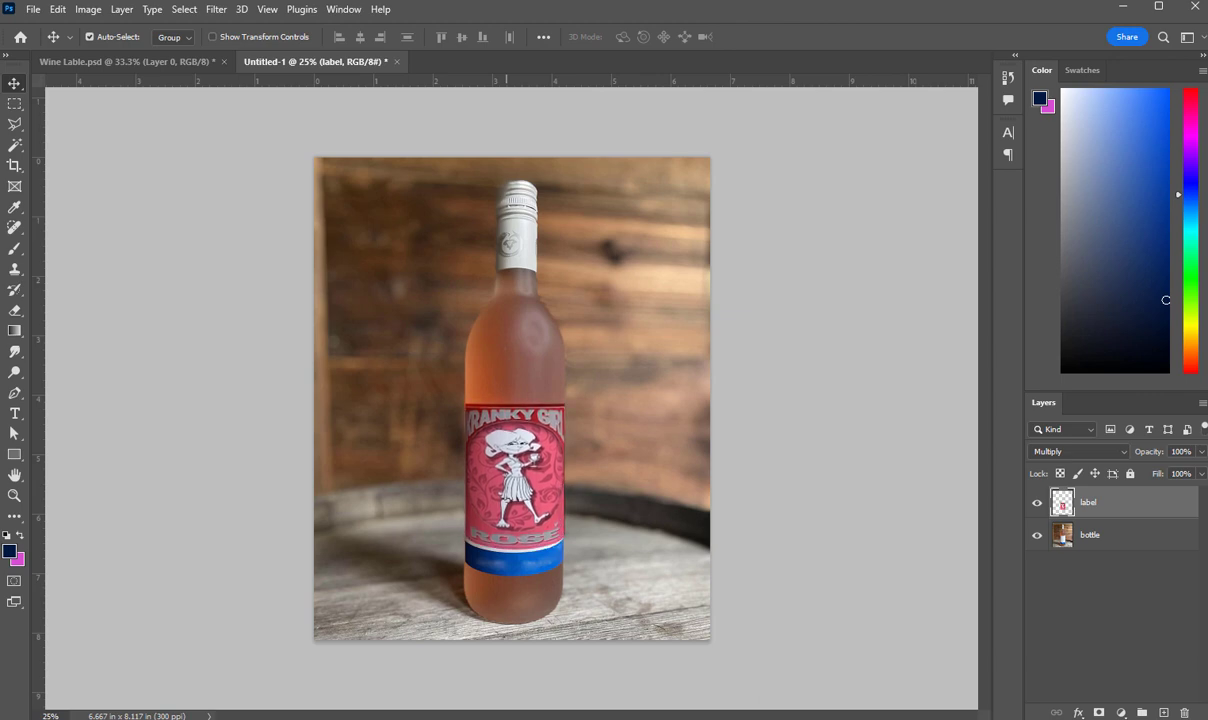
key(Down)
key(Down)
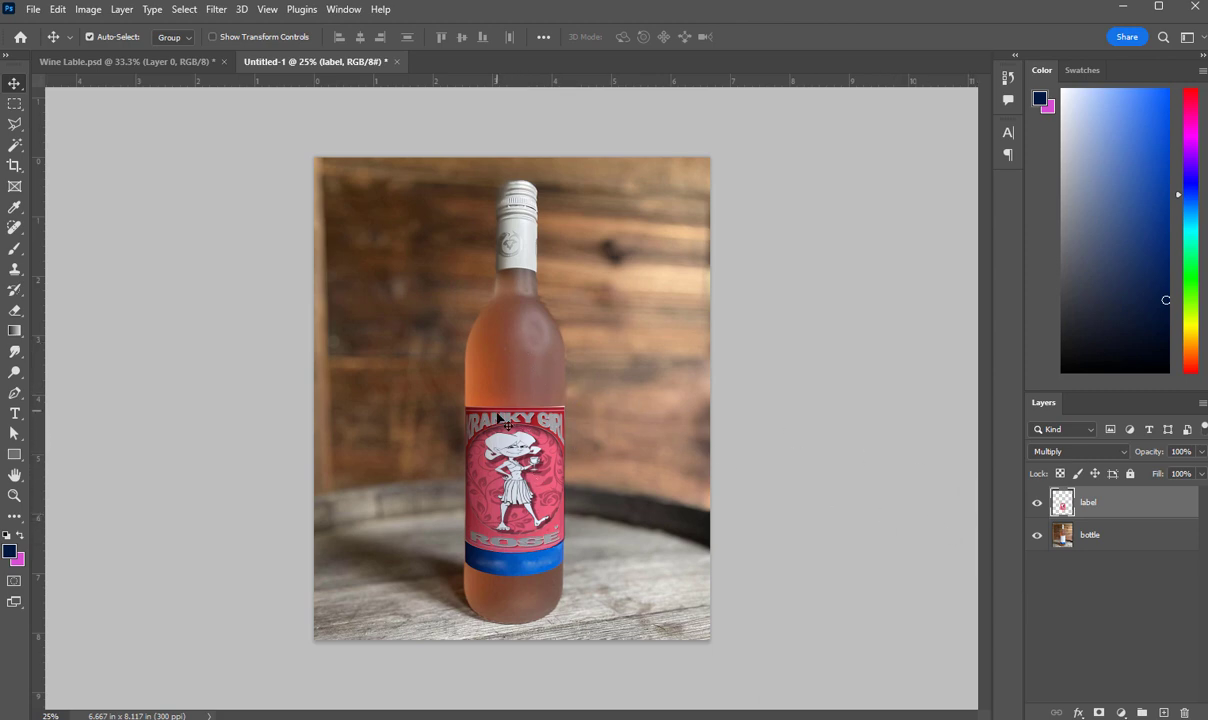
Step: Try clipping the label layer to the bottle layer with a clipping mask
key(ctrl+0)
click(1119, 545)
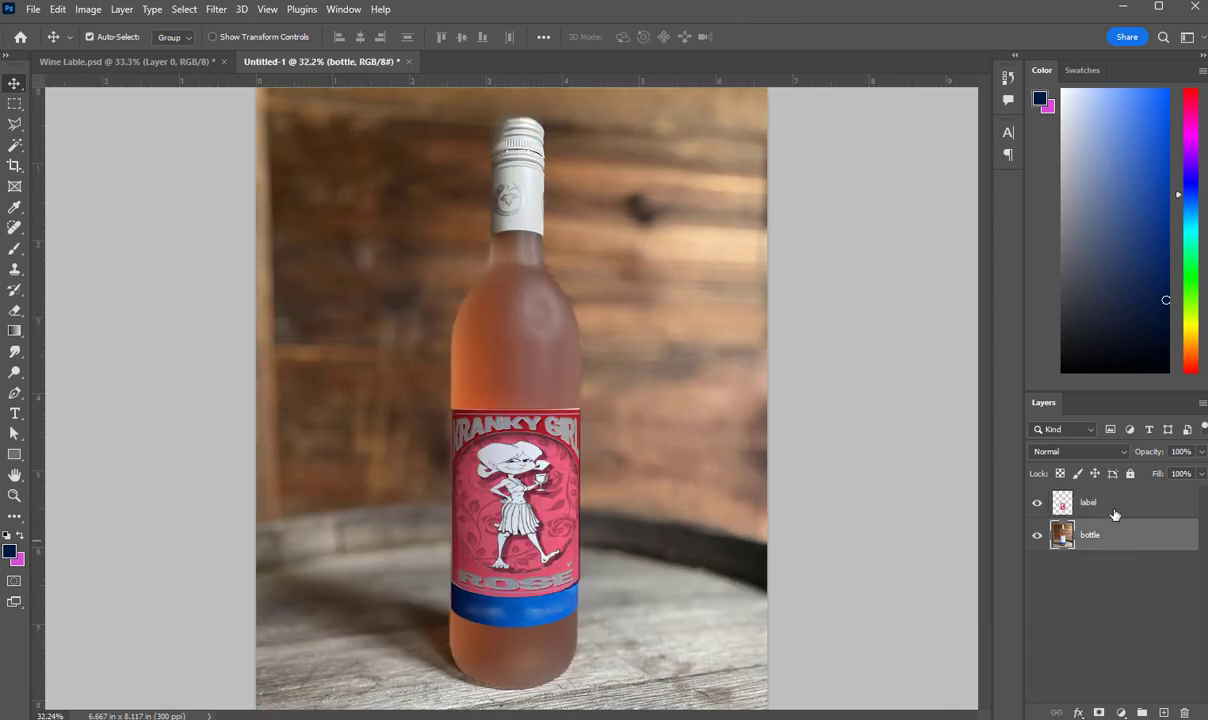
click(1117, 516)
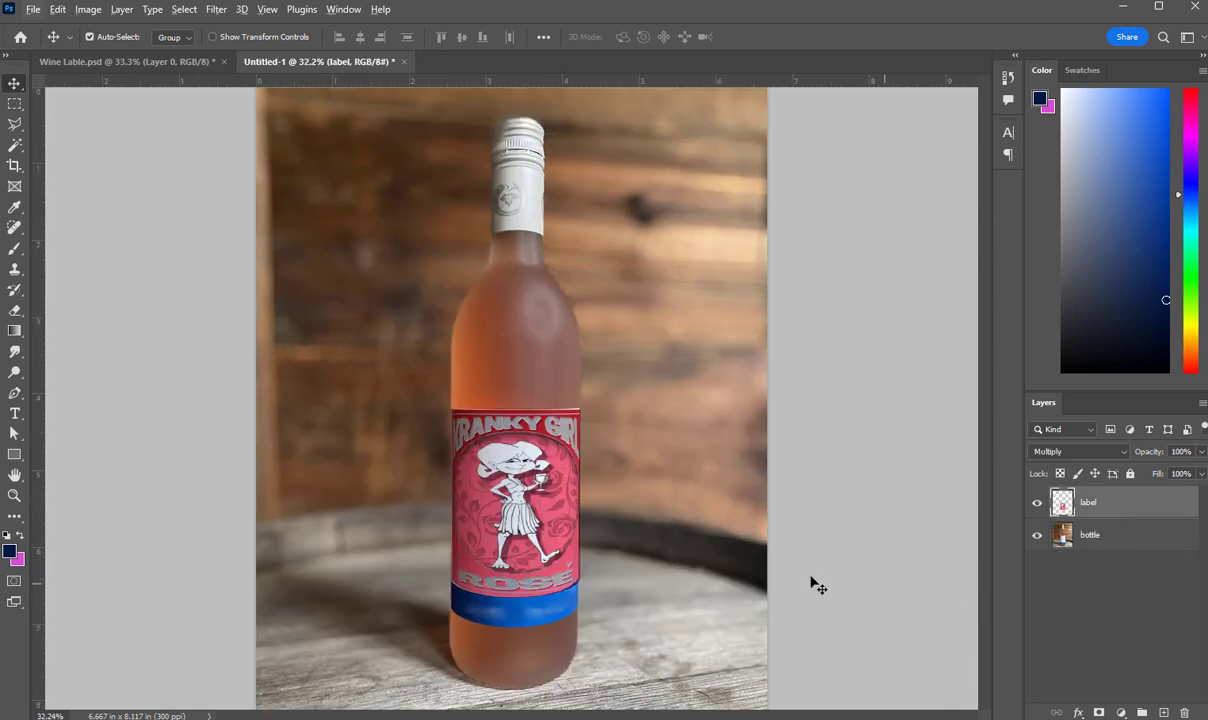
alt+click(1116, 516)
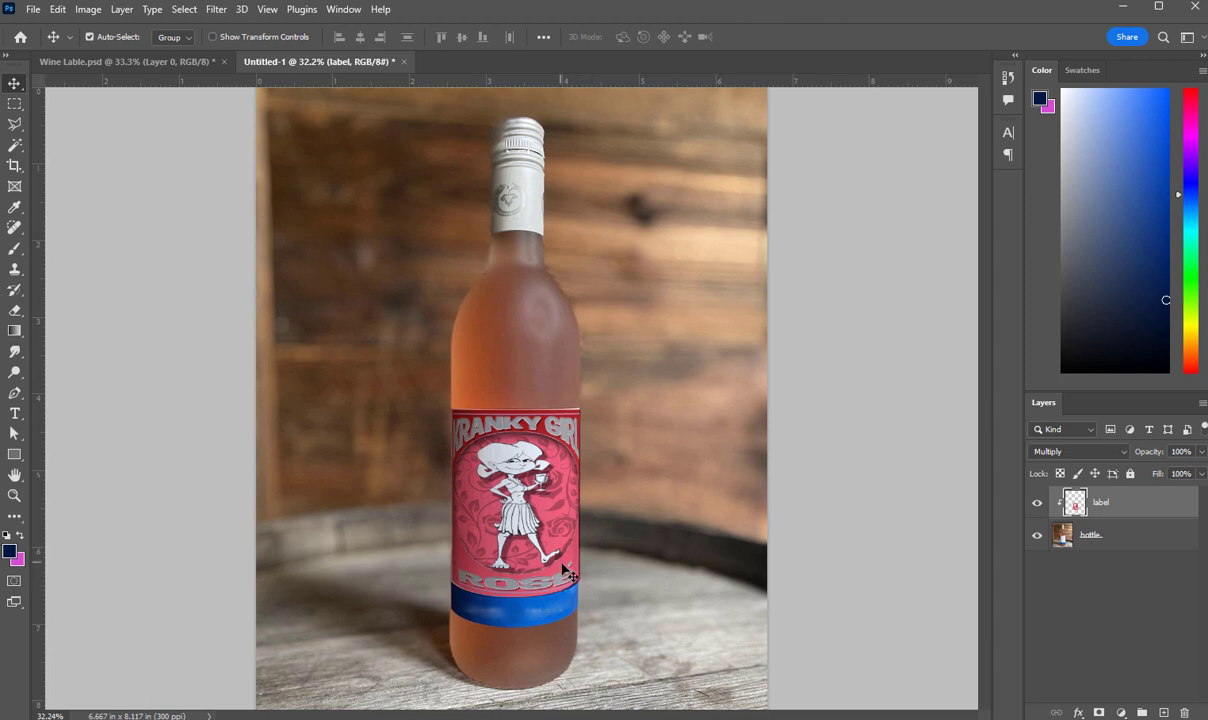
Step: Nudge the clipped label horizontally until its side edges line up with the blank label on the bottle
key(Left)
key(Left)
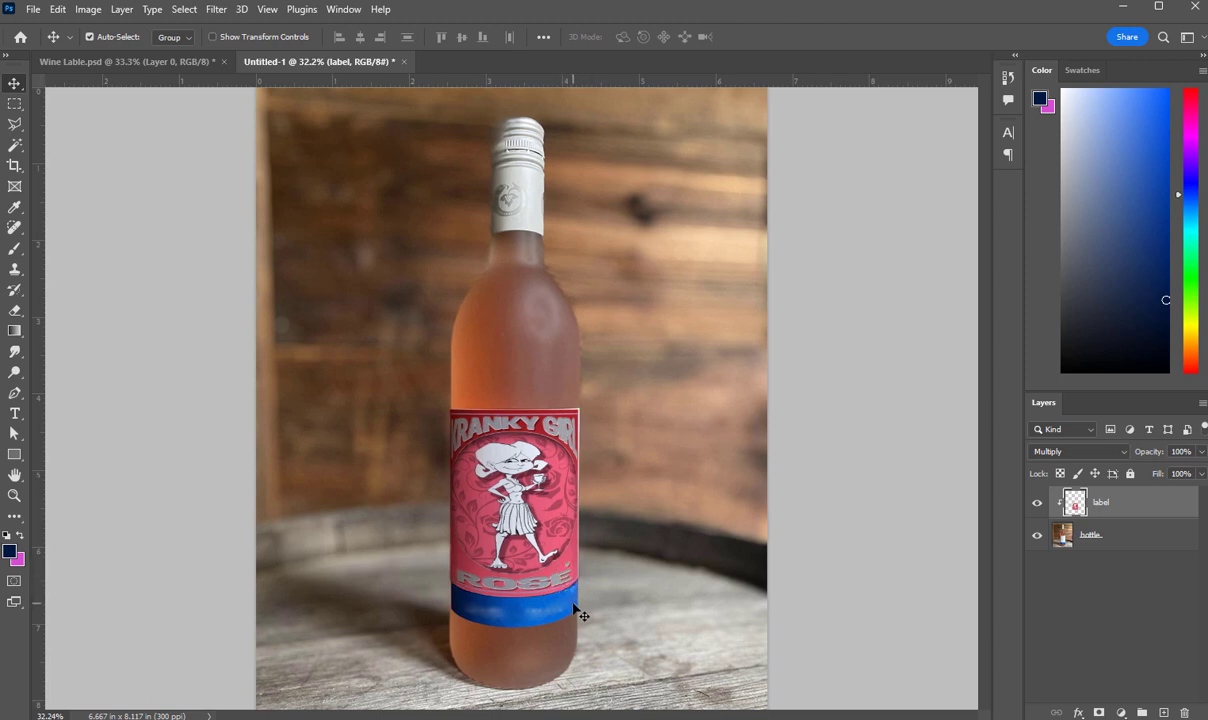
key(Left)
key(Left)
key(Left)
key(Left)
key(Left)
key(Left)
key(Left)
key(Left)
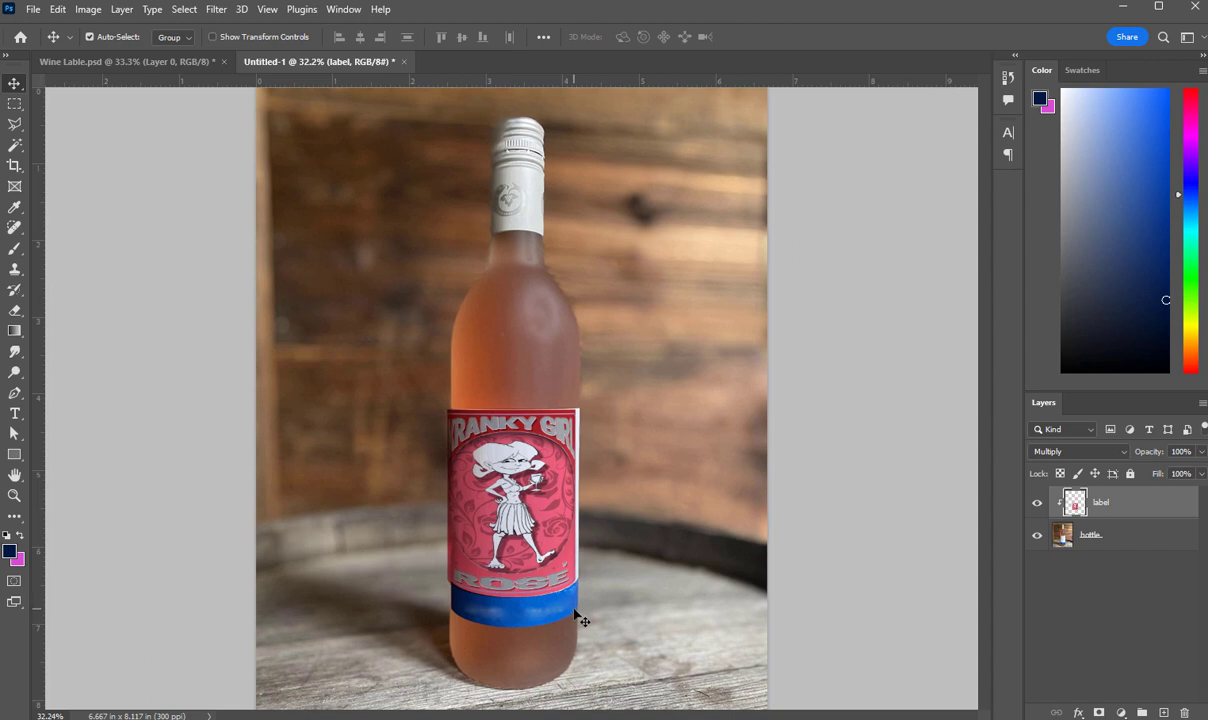
key(Right)
key(Right)
key(Right)
key(Right)
key(Right)
key(Right)
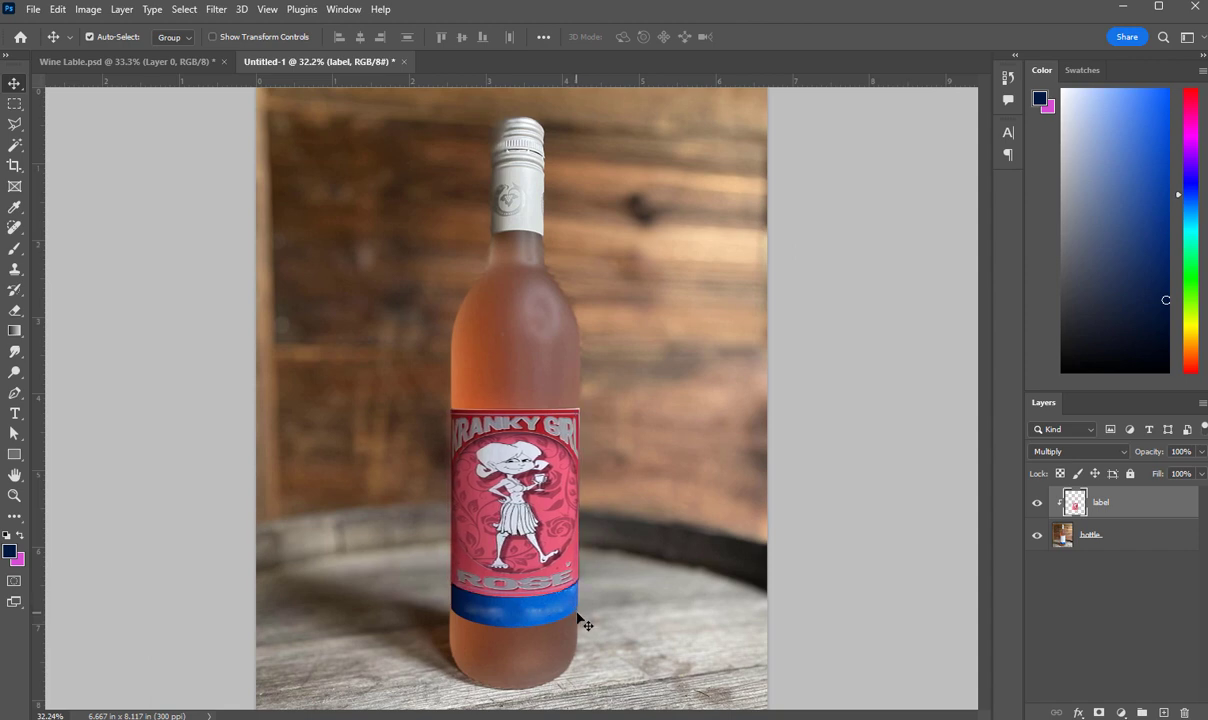
key(Right)
key(Right)
key(Right)
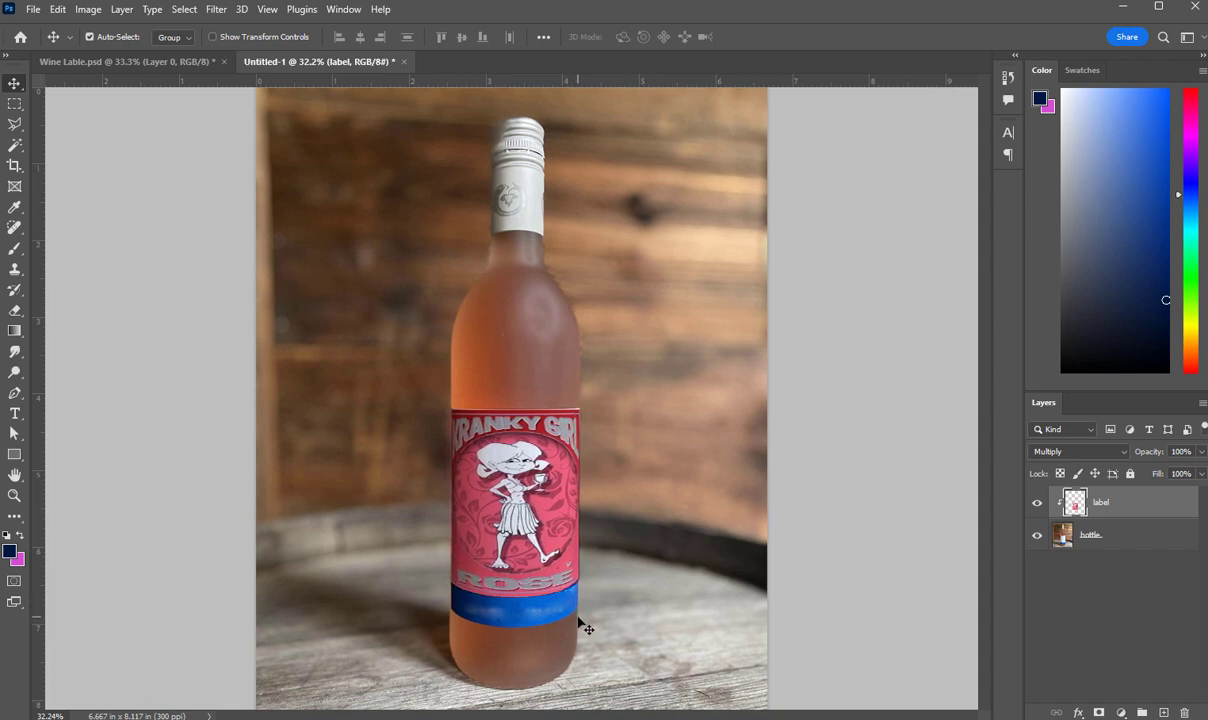
key(Left)
key(Left)
key(Right)
key(Right)
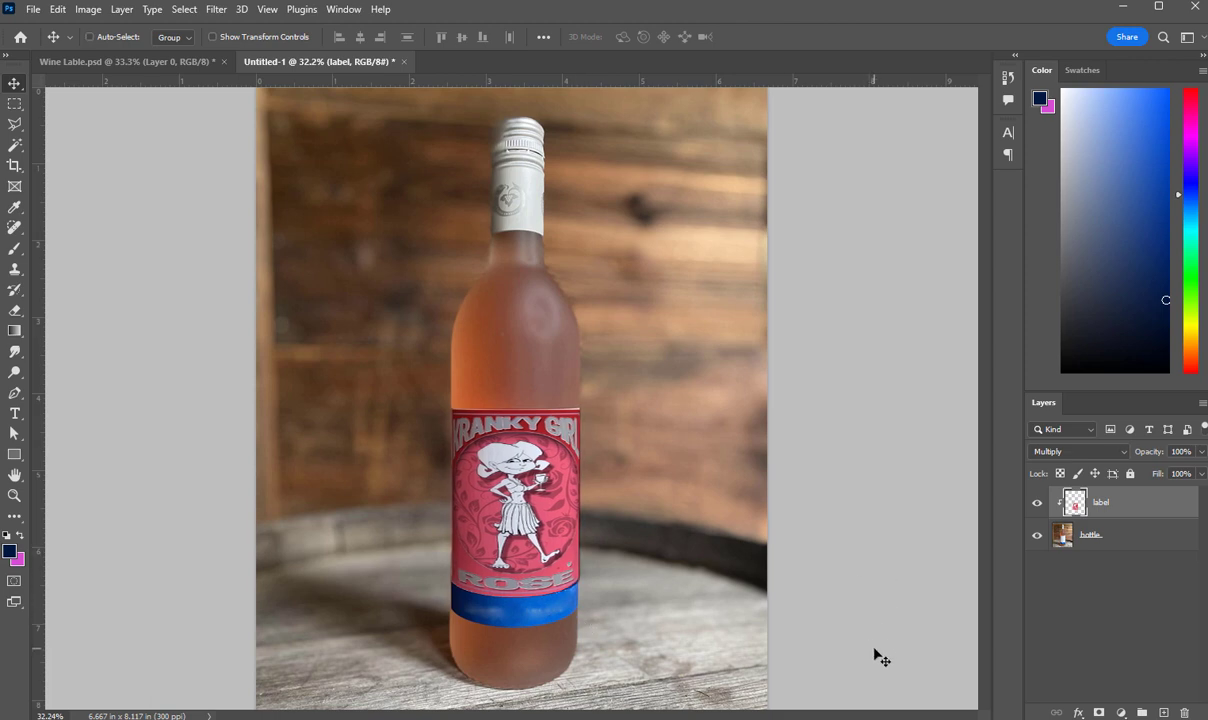
Step: Release the label layer's clipping mask and leave both layers deselected
click(1143, 564)
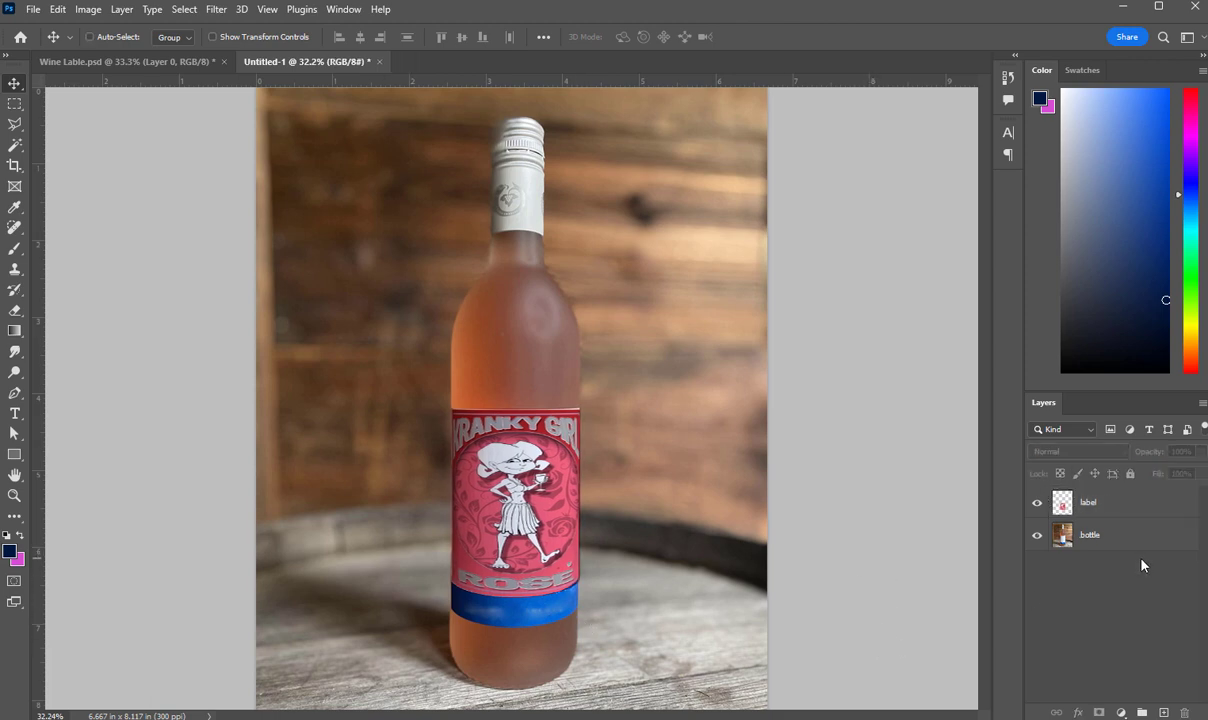
click(506, 505)
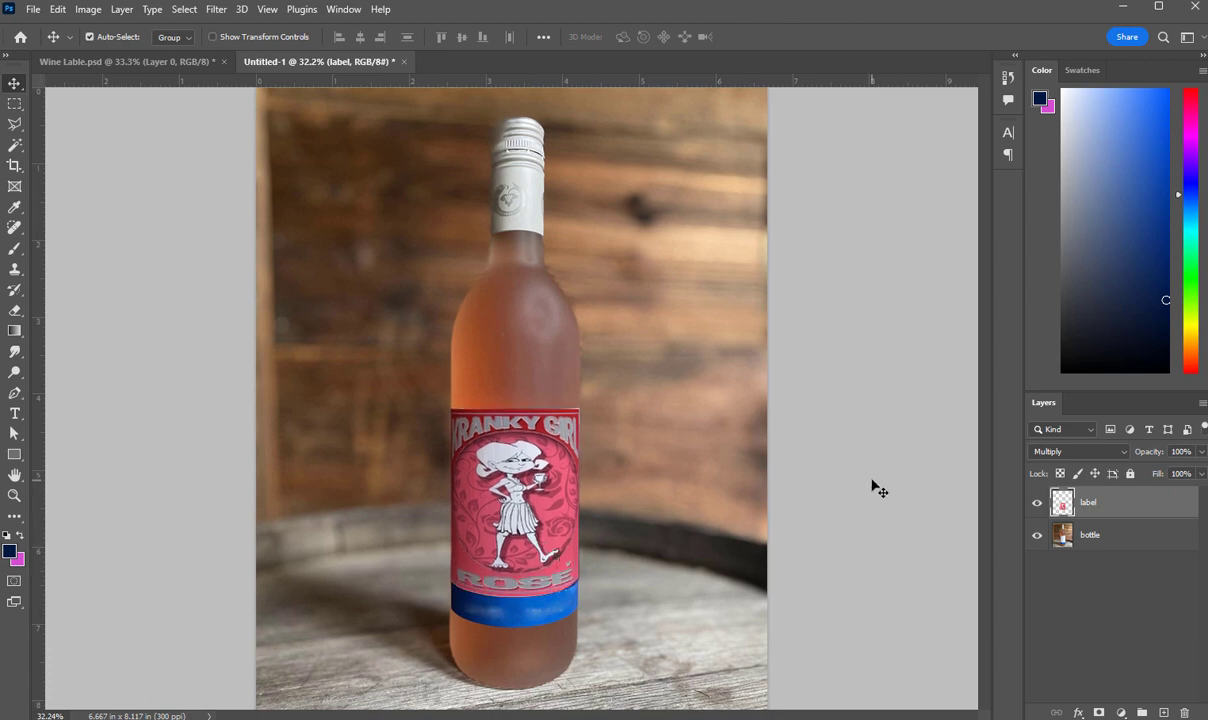
click(873, 537)
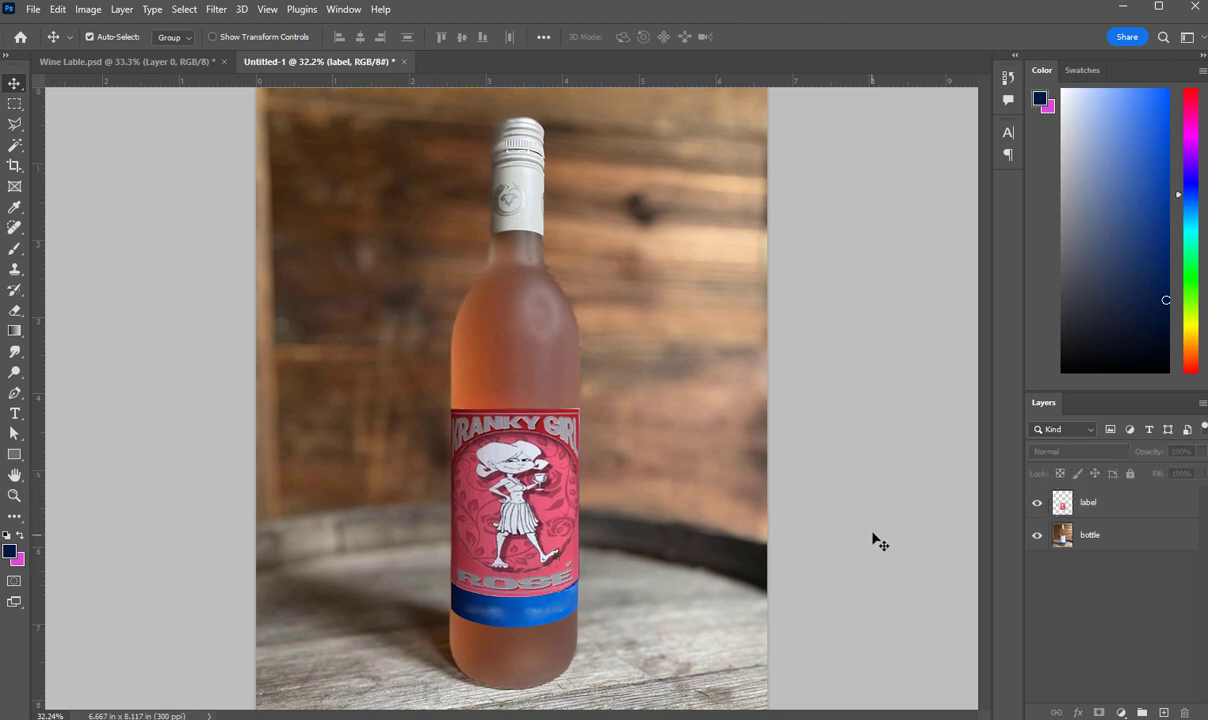
Step: Open the Hue/Saturation adjustment for the label layer and place its dialog clear of the bottle
click(14, 495)
alt+click(418, 472)
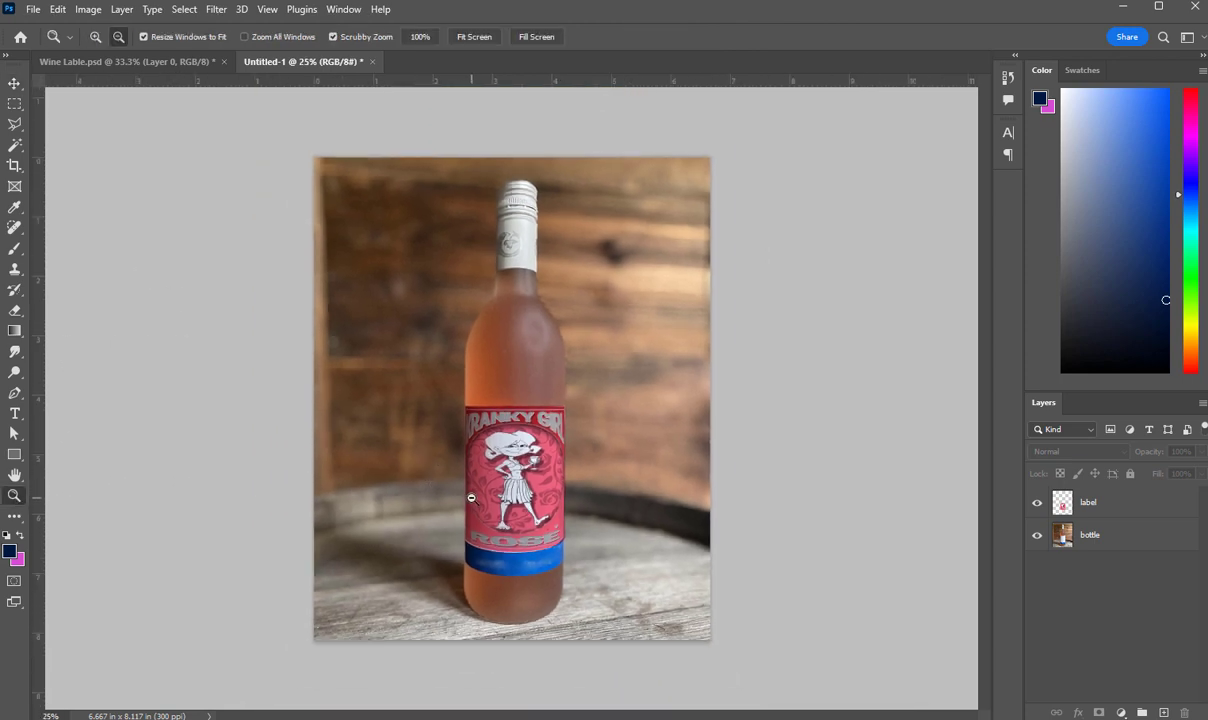
alt+click(471, 497)
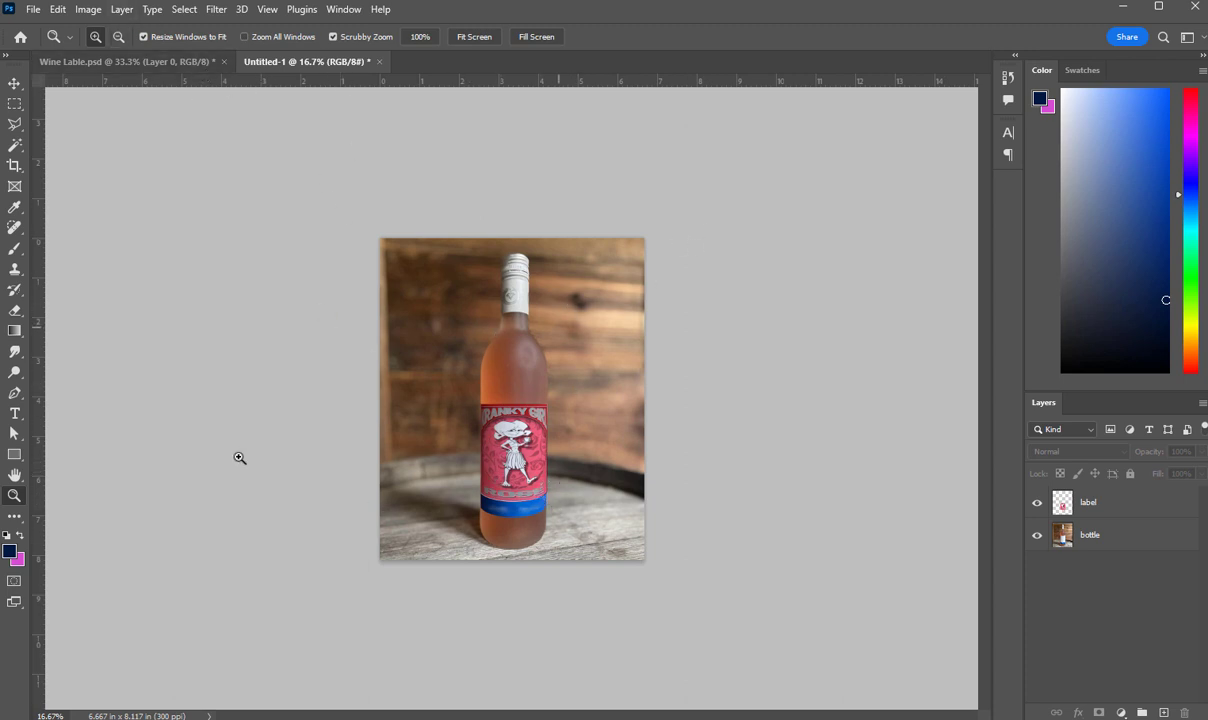
click(92, 14)
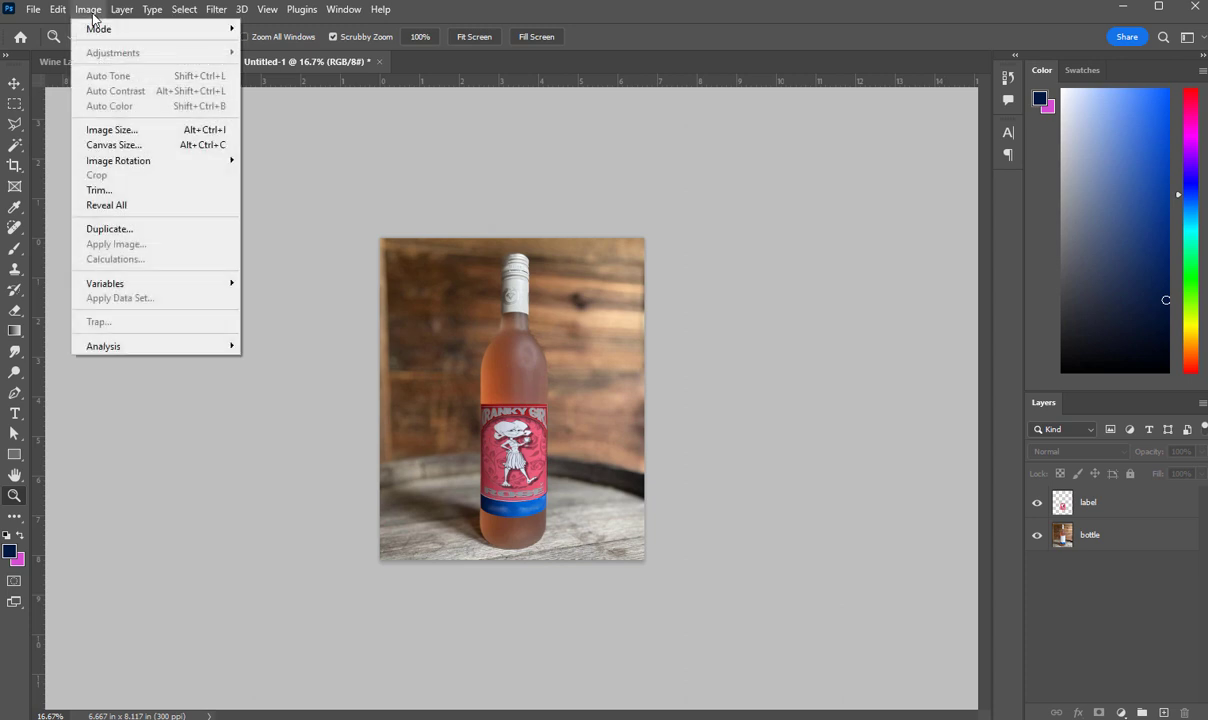
click(1100, 506)
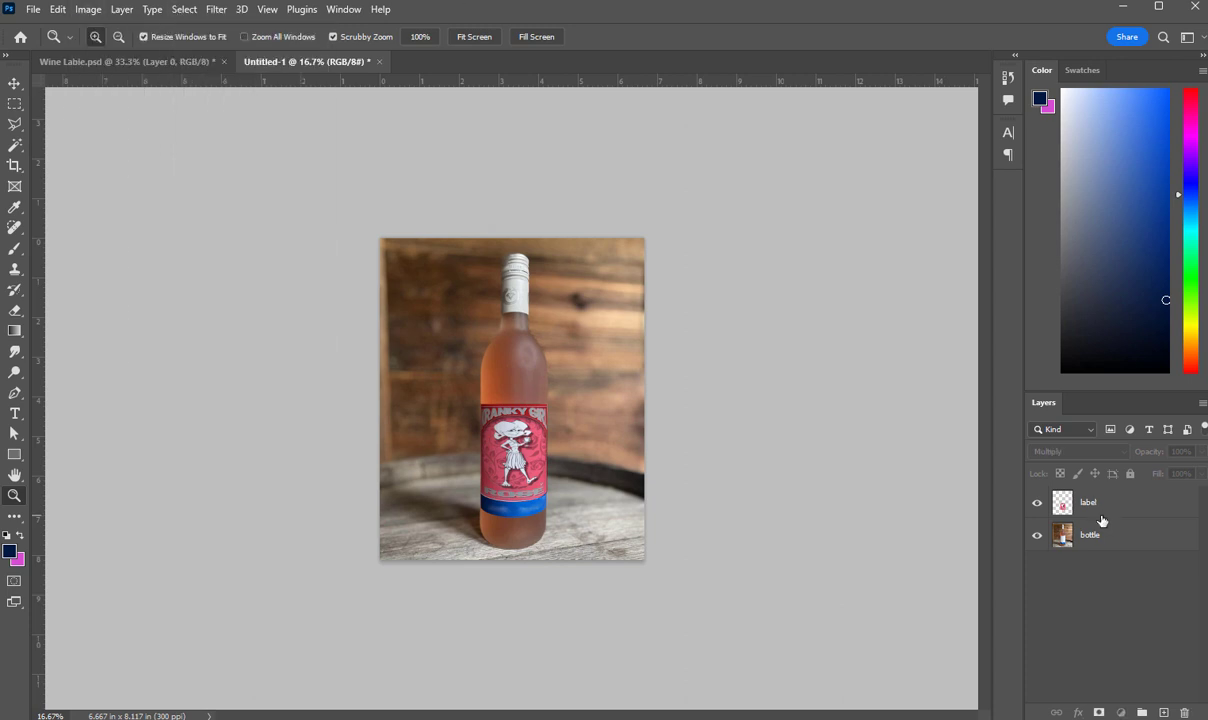
click(88, 11)
mouse_move(112, 53)
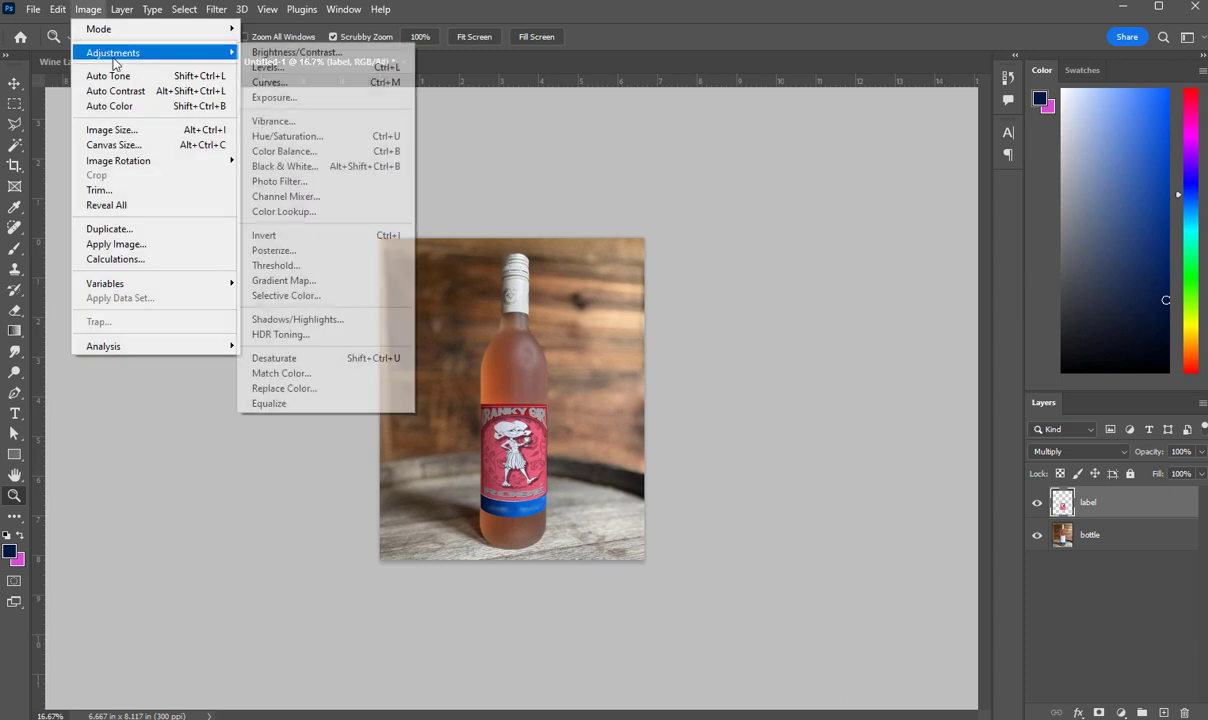
click(282, 136)
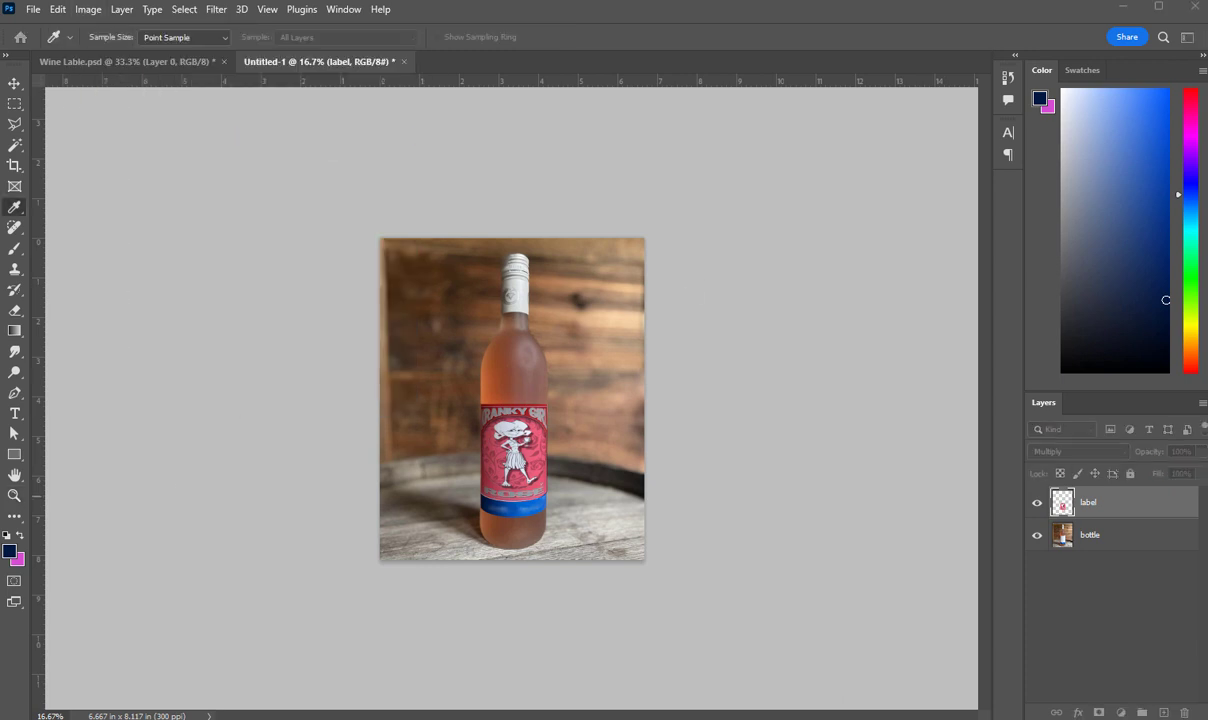
drag(518, 301, 845, 240)
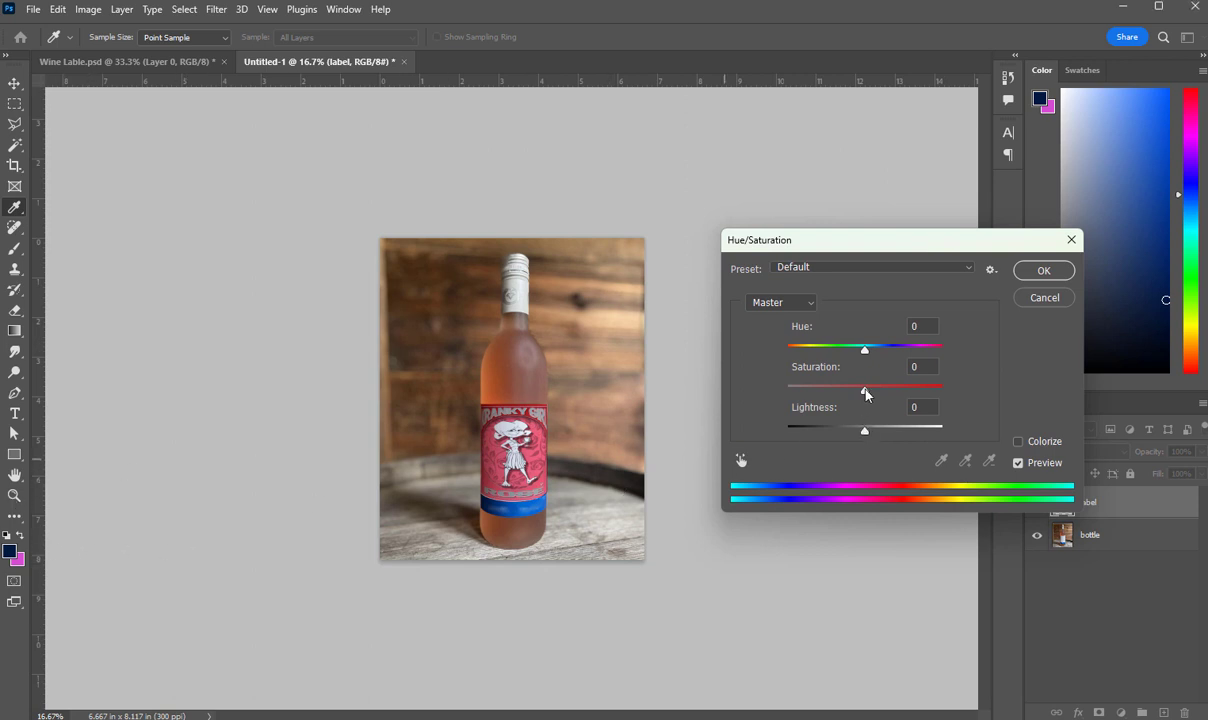
Step: Try a hue of -62, saturation of -4 and lightness of -19 on the label, and discard the adjustment
drag(866, 391, 840, 390)
mouse_move(864, 431)
mouse_down()
mouse_move(882, 438)
mouse_move(850, 444)
mouse_up()
drag(841, 390, 864, 400)
drag(865, 352, 823, 363)
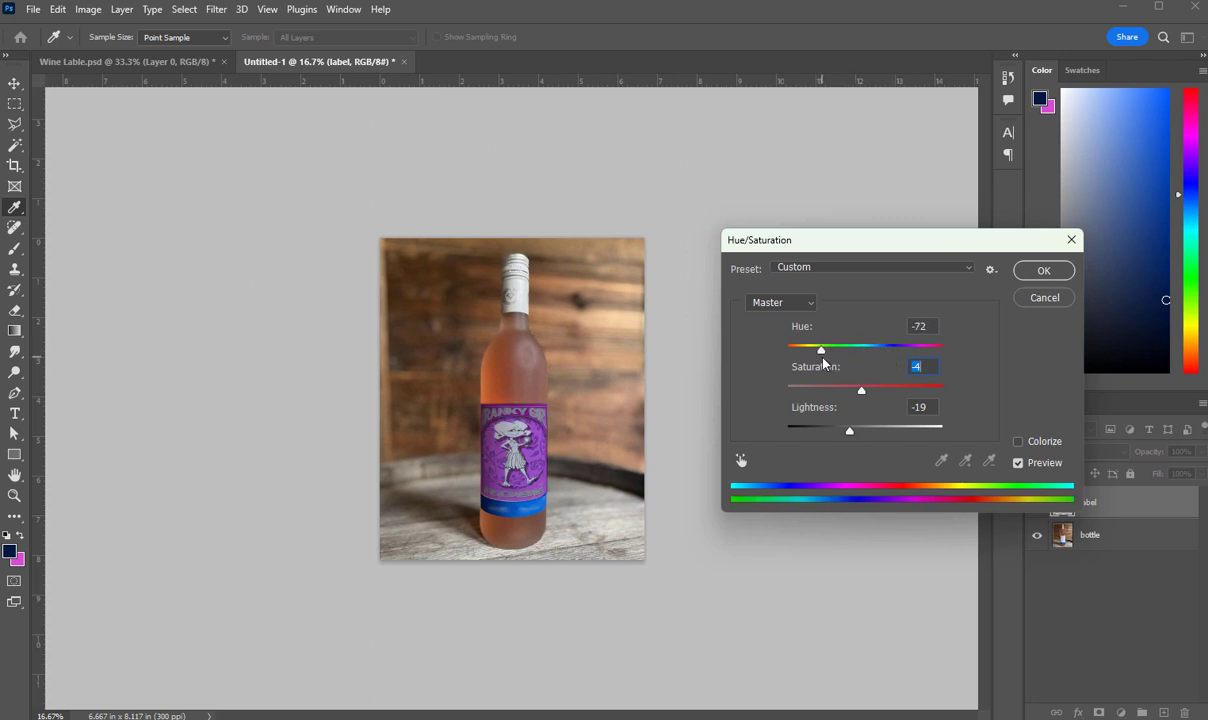
click(825, 350)
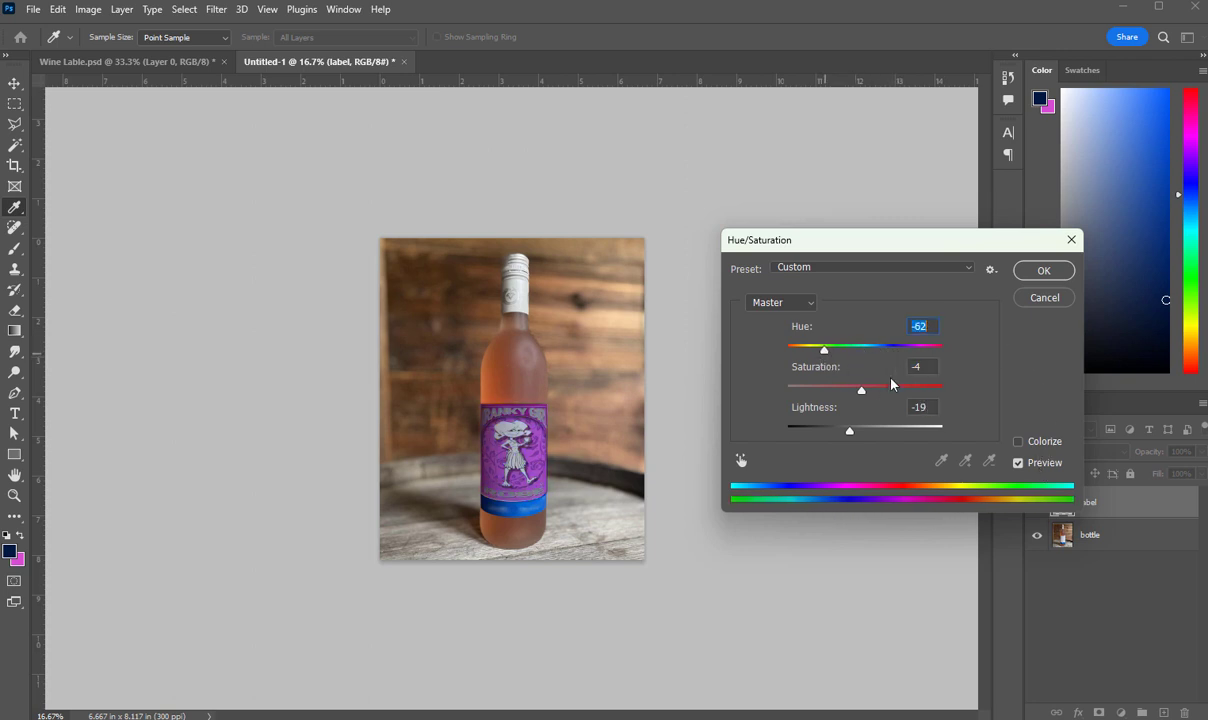
click(1049, 304)
Step: Set the label layer's saturation to -37 with a Hue/Saturation adjustment, judging the colour up close
key(z)
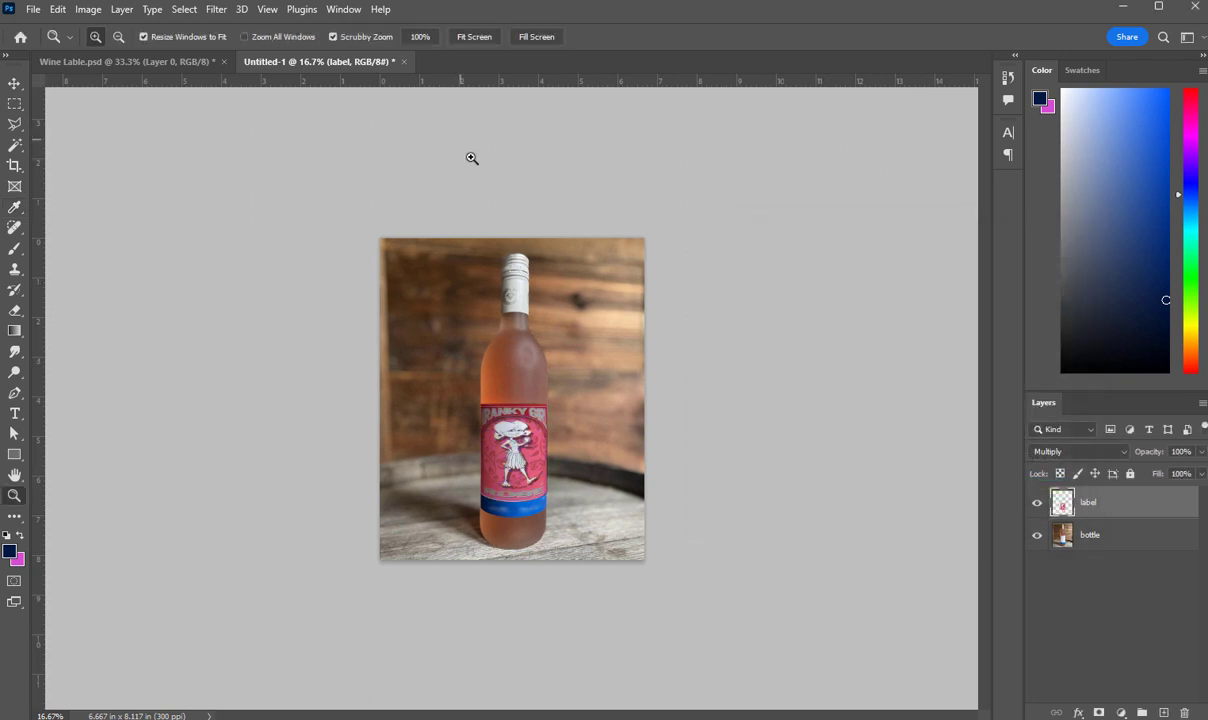
click(88, 10)
key(Escape)
click(535, 505)
click(541, 524)
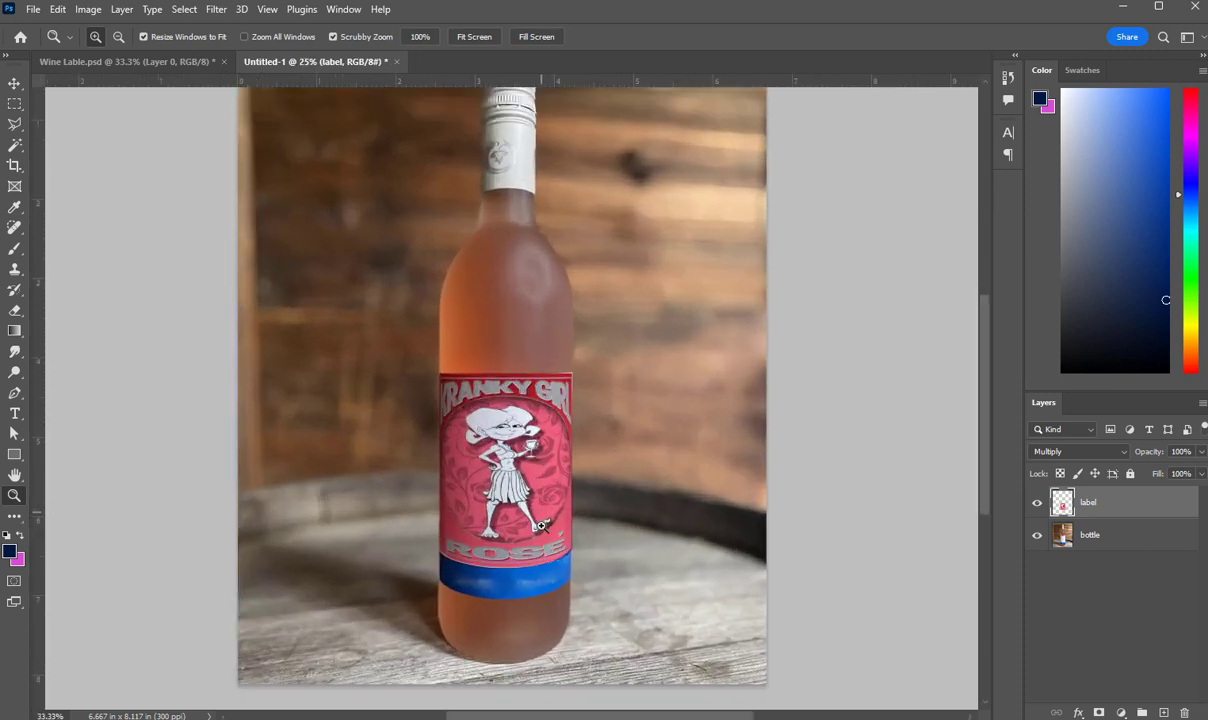
click(506, 540)
scroll(517, 505, down, 1)
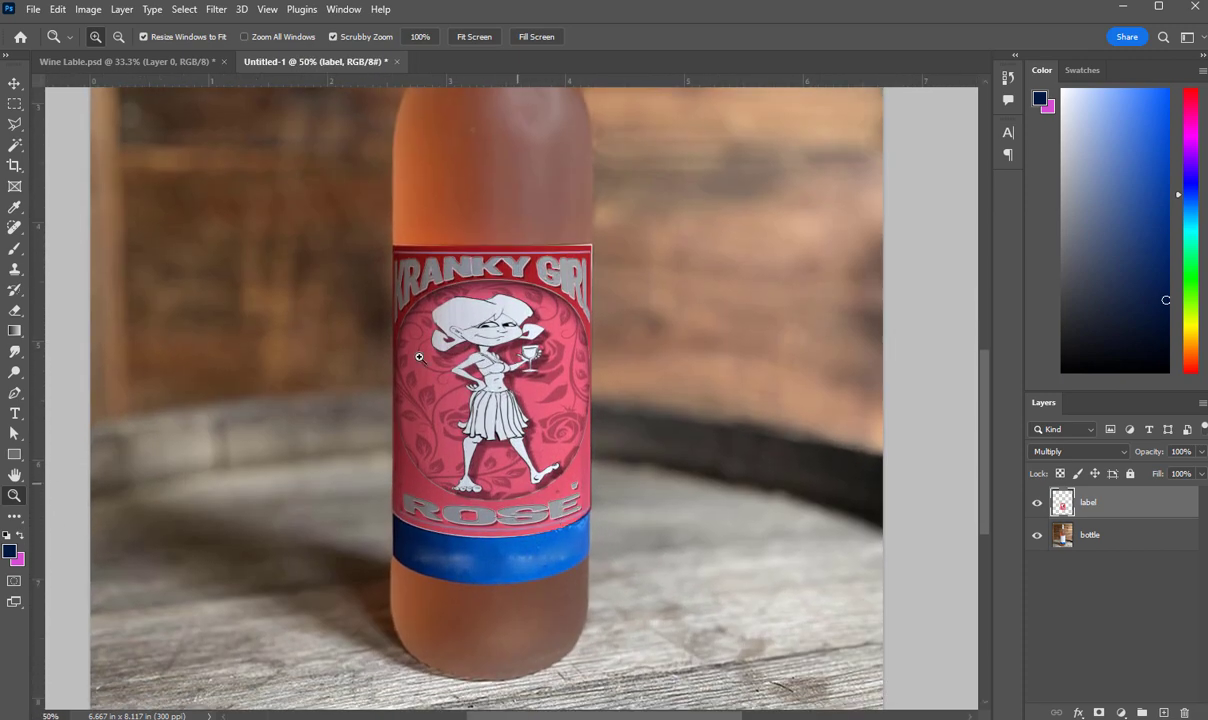
click(88, 10)
mouse_move(100, 53)
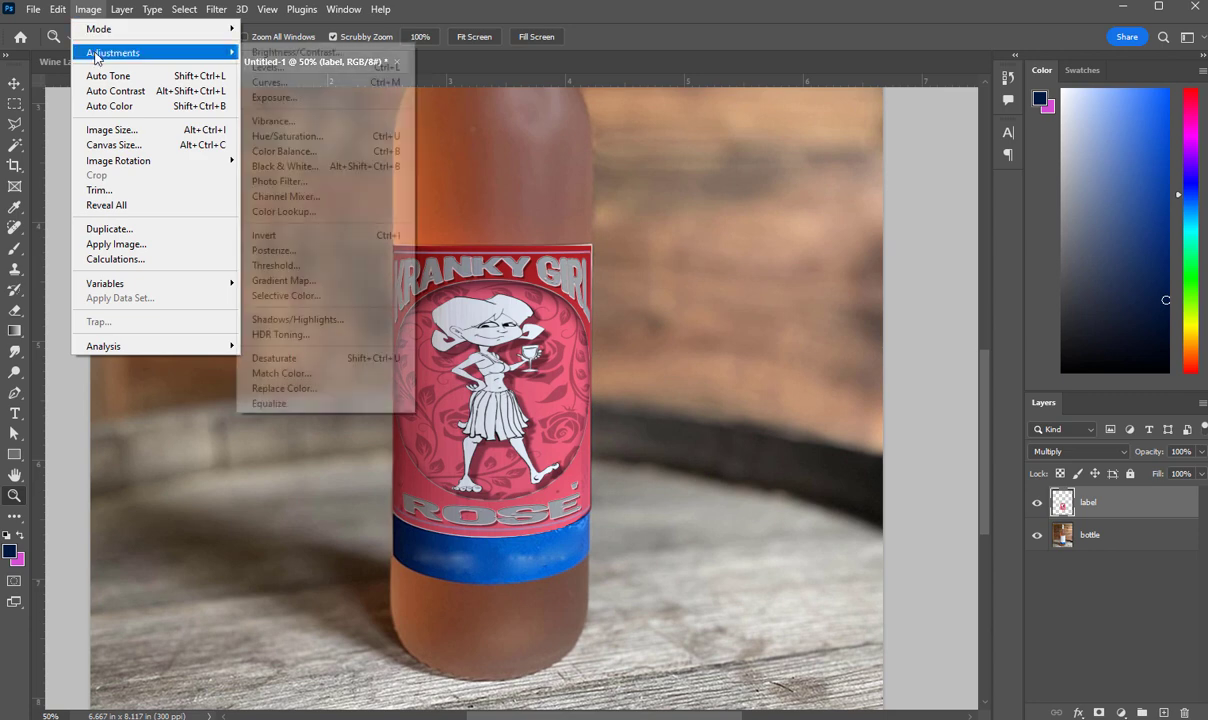
click(284, 136)
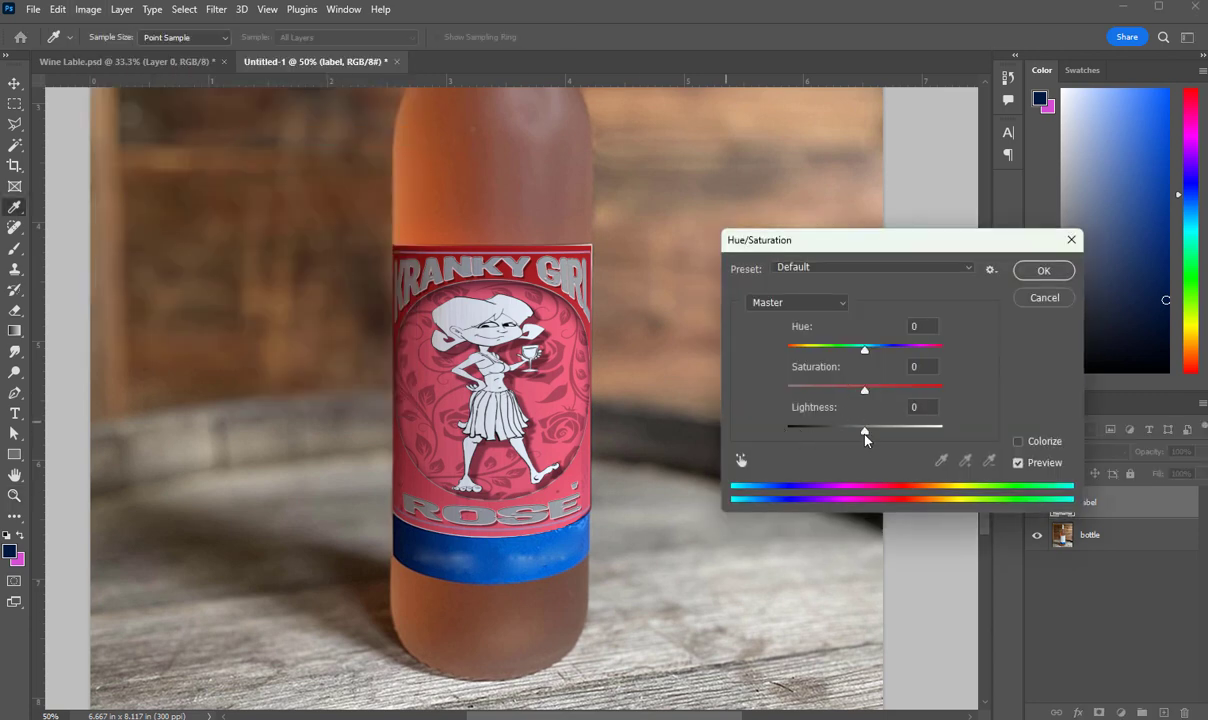
drag(866, 396, 838, 403)
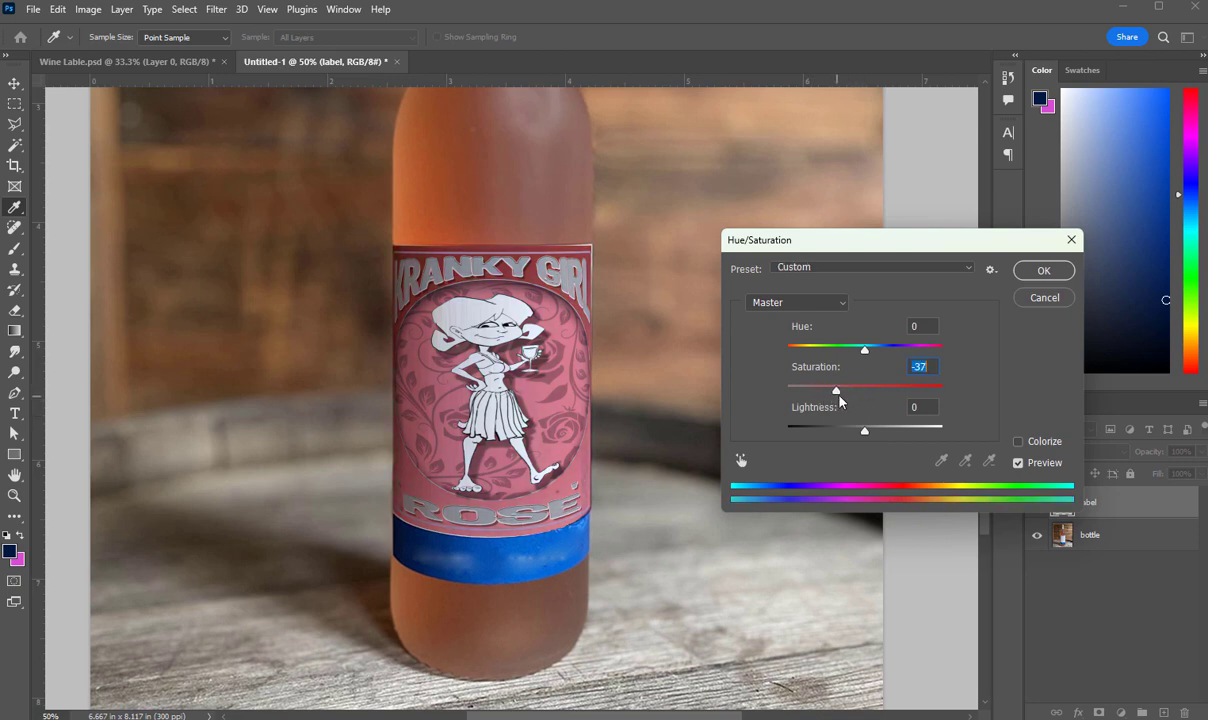
click(1043, 270)
key(z)
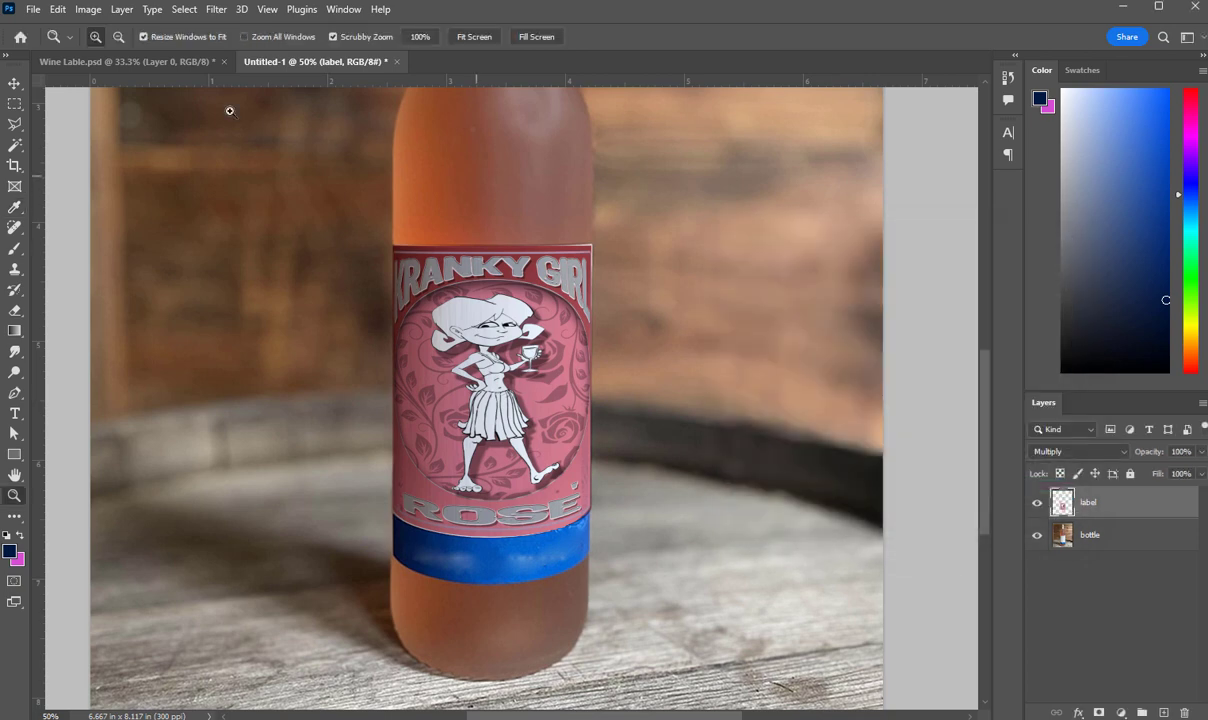
Step: Try enlarging the label slightly from its upper-right corner with Free Transform, and undo the transformation
click(14, 83)
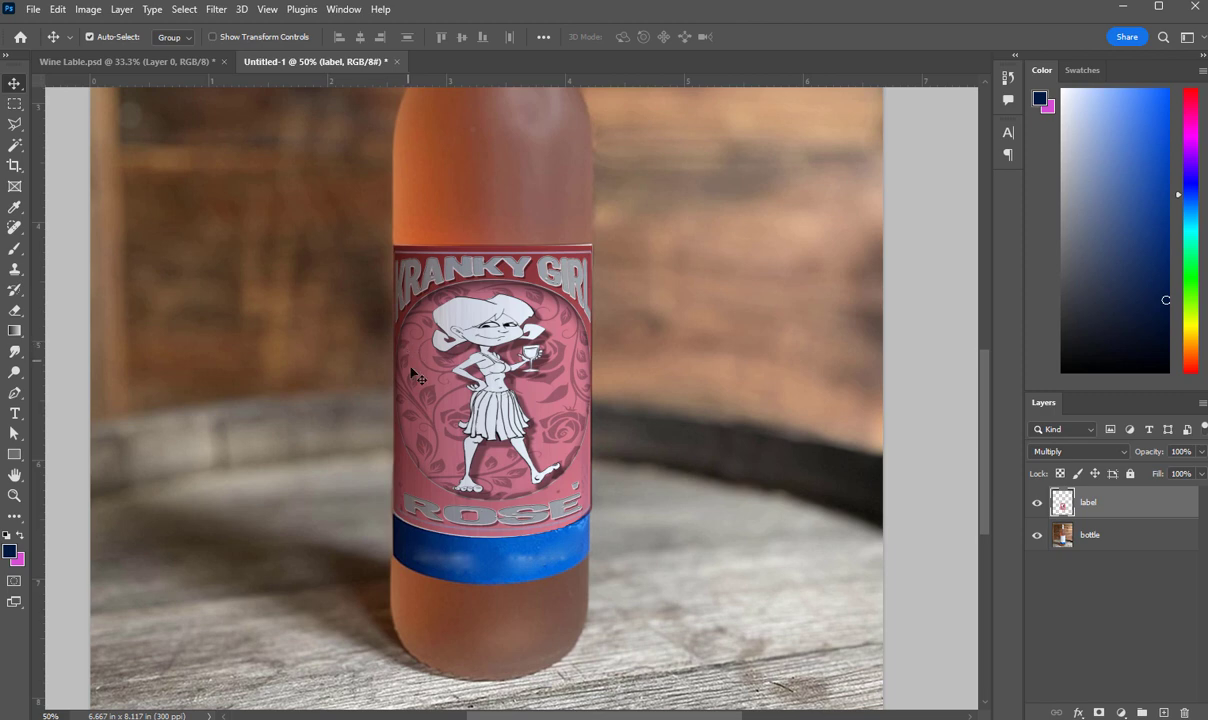
key(ctrl+t)
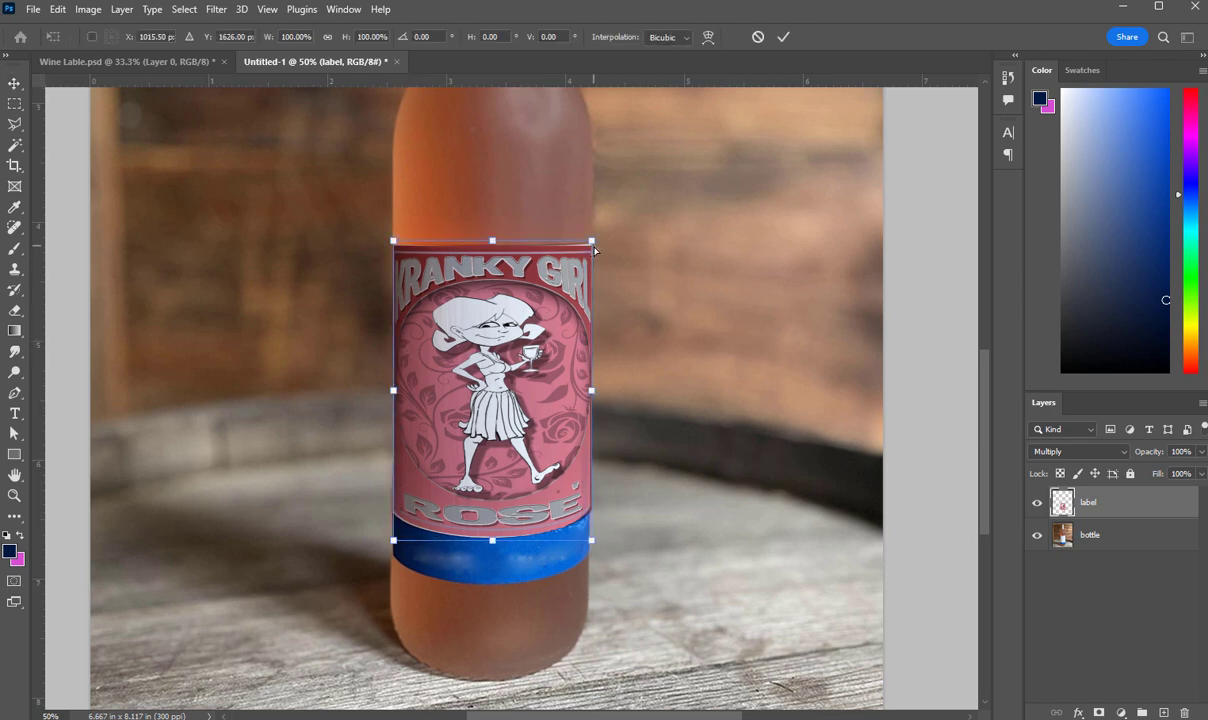
drag(595, 244, 592, 238)
key(Return)
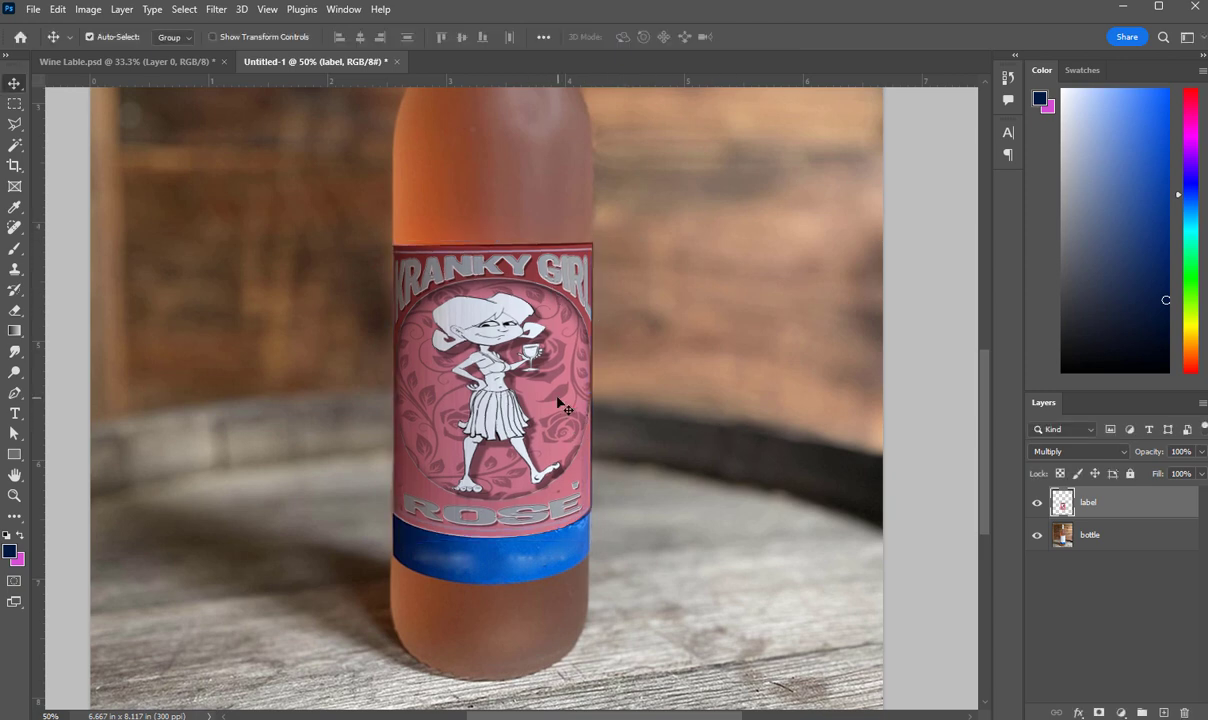
key(ctrl)
key(ctrl+z)
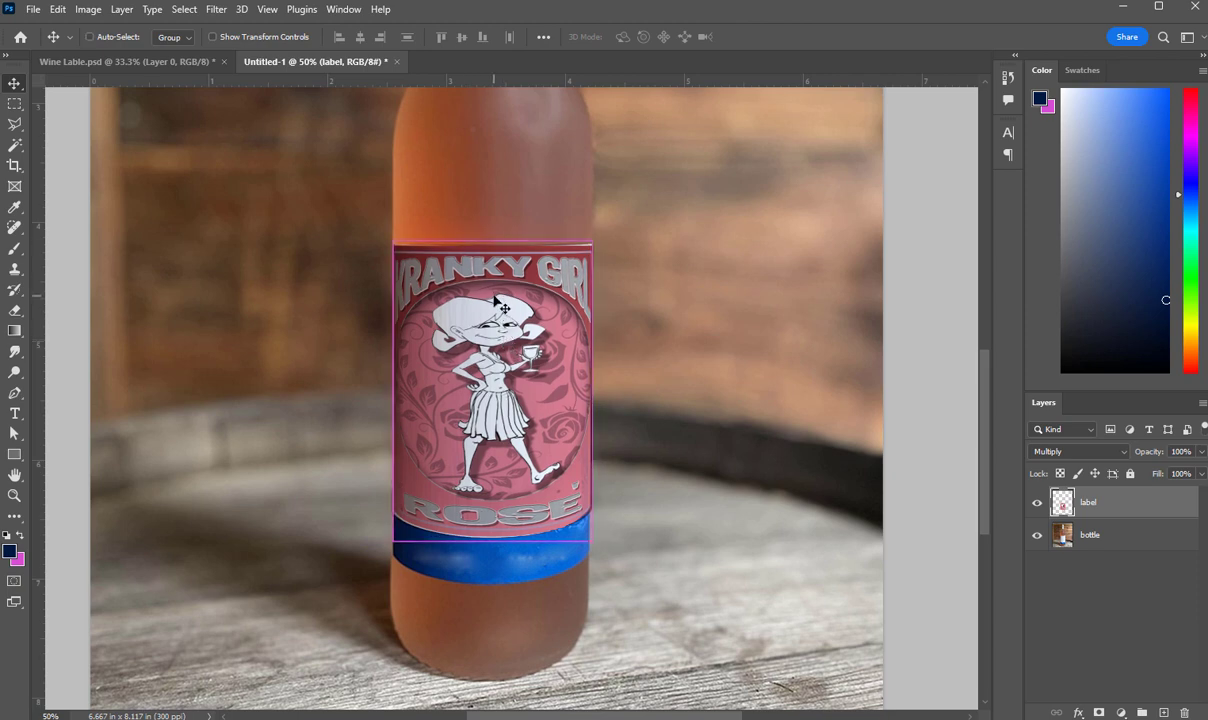
Step: Stretch the label upward to 100.79% height so it covers the blank label's upper edge, and apply the transform
key(ctrl+t)
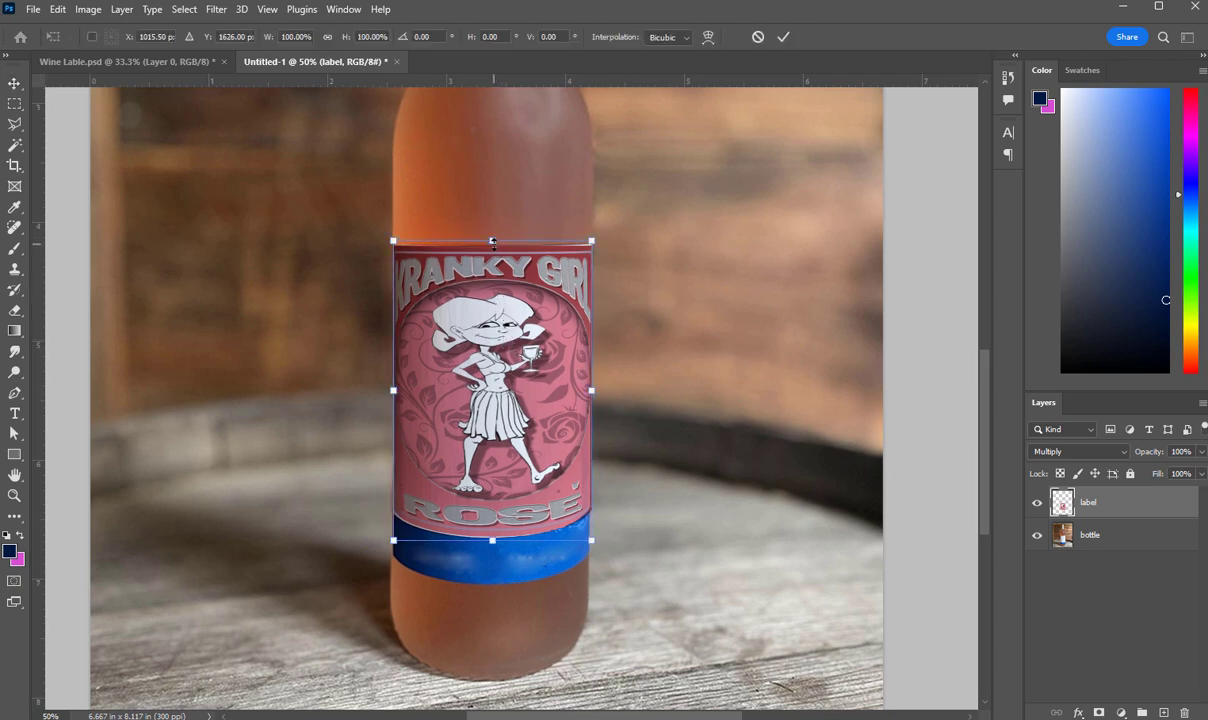
drag(492, 241, 490, 239)
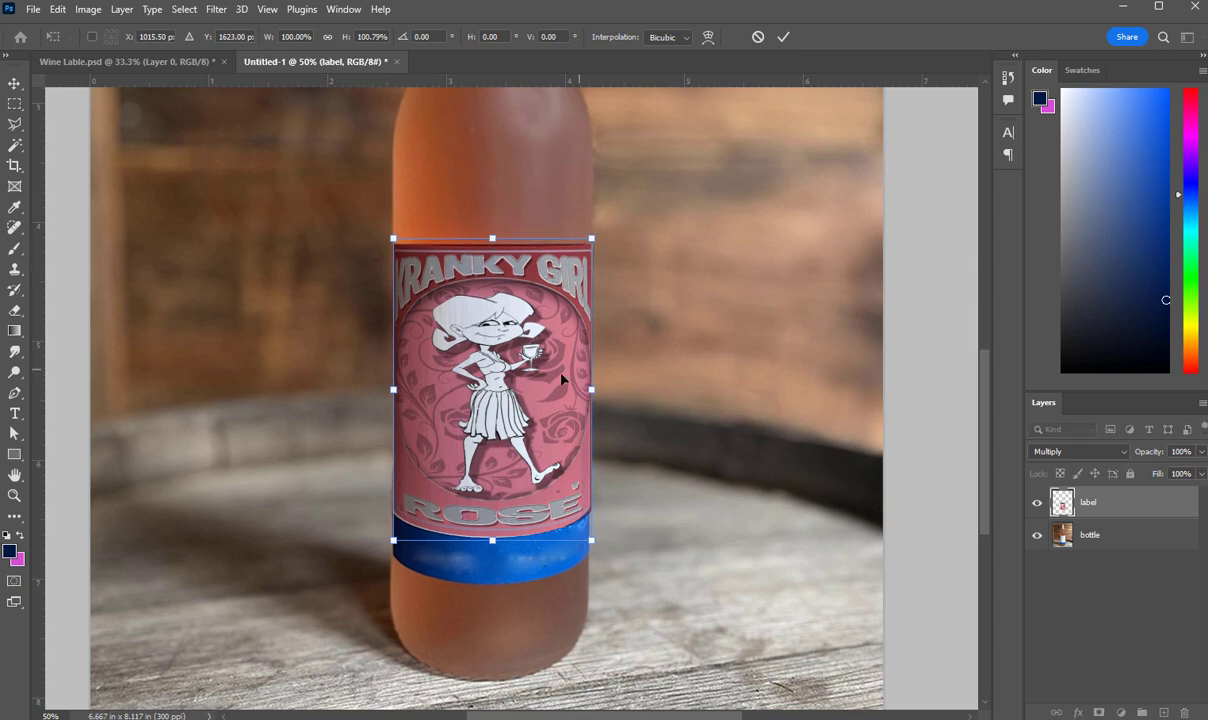
key(Return)
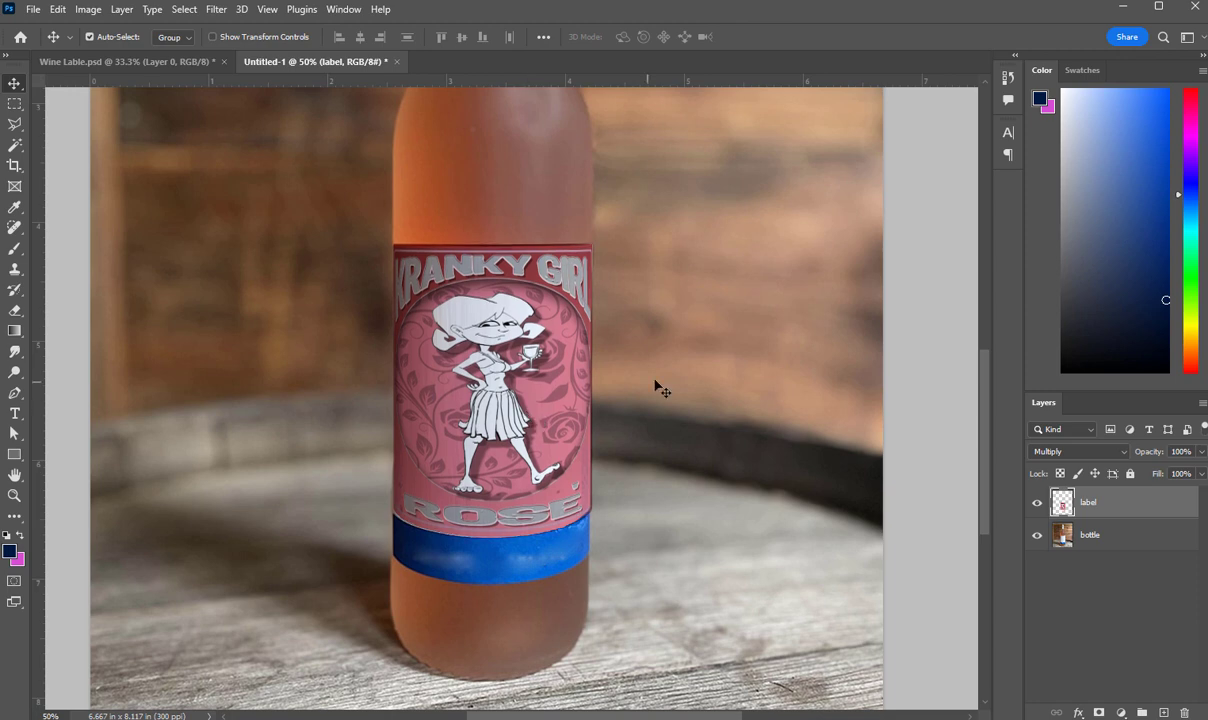
click(637, 355)
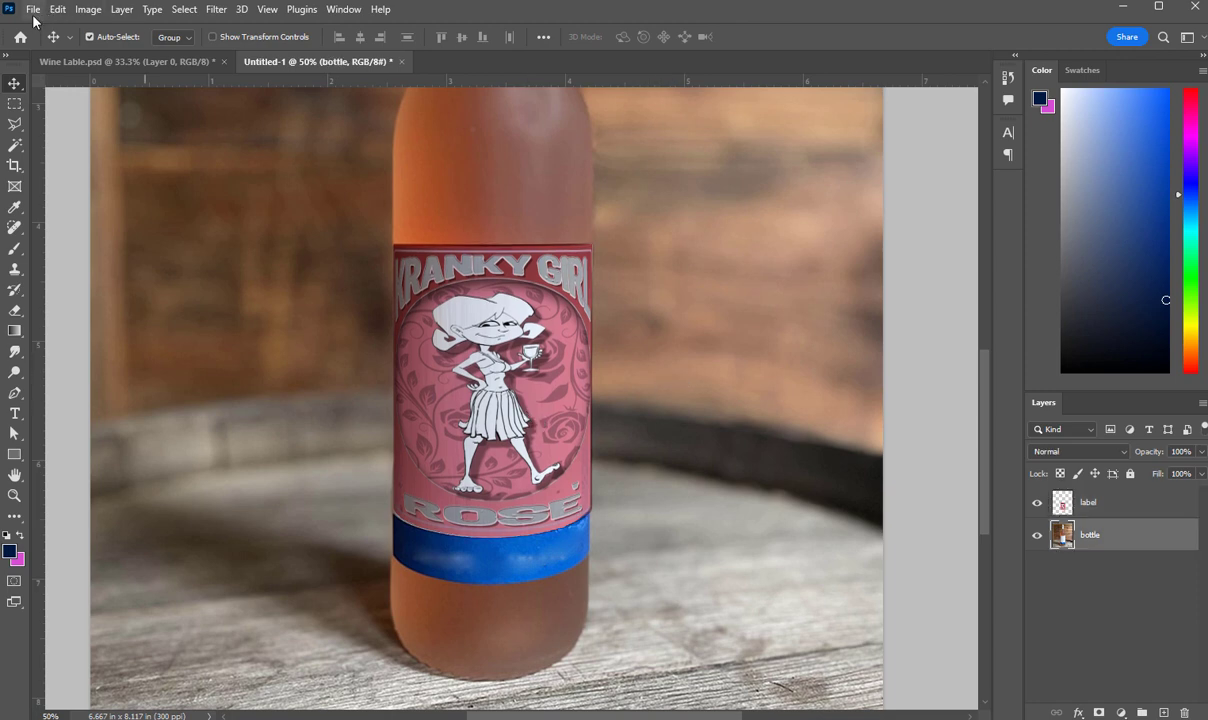
Step: Save the bottle mockup as Untitled-1.psd in the COM folder on the desktop, with Maximize Compatibility on
click(32, 10)
click(180, 188)
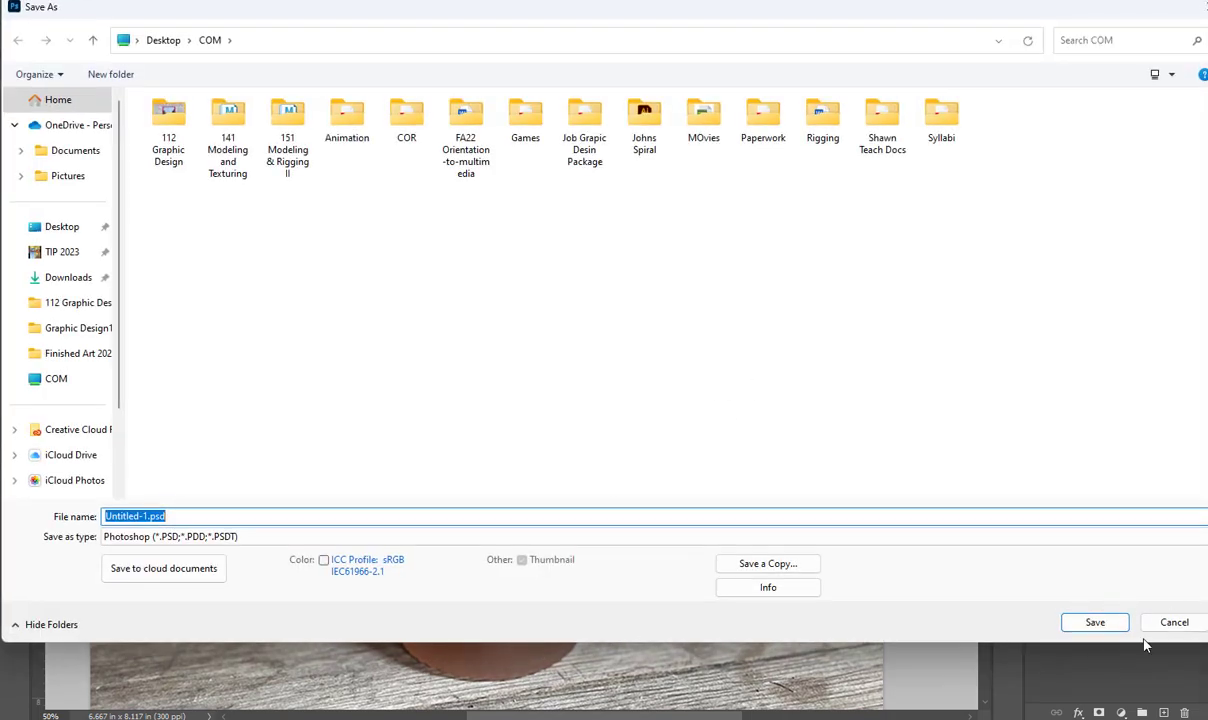
click(1096, 624)
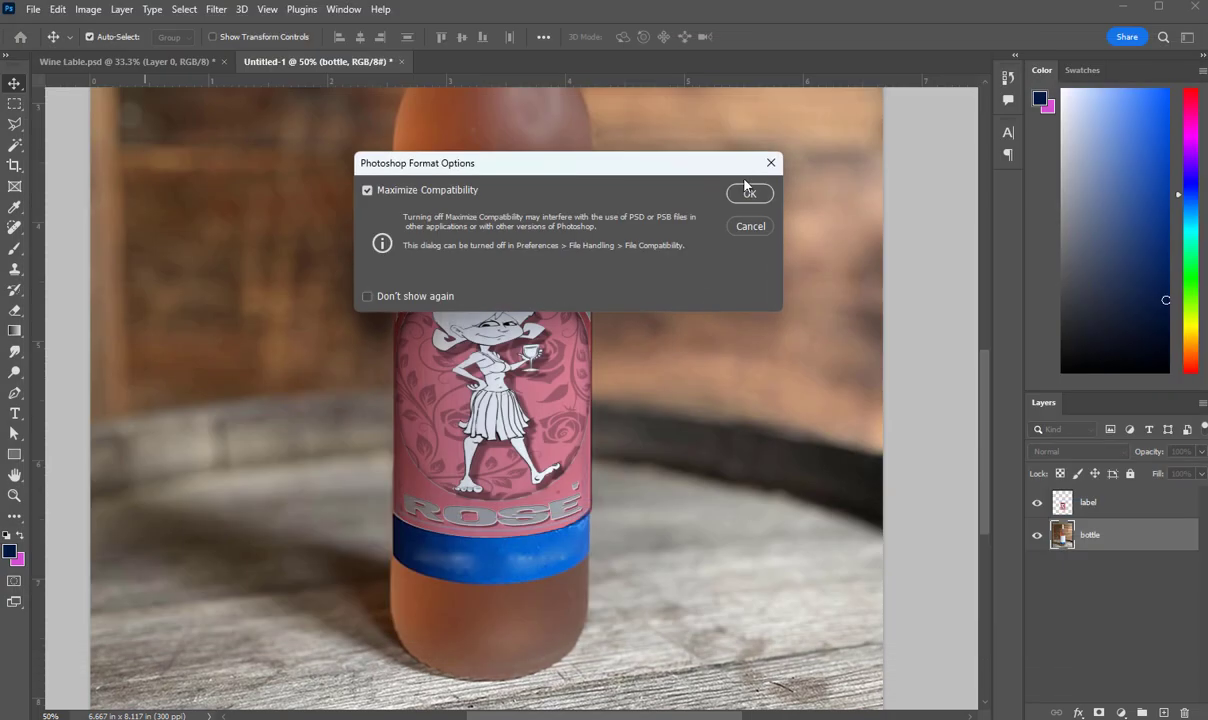
click(750, 195)
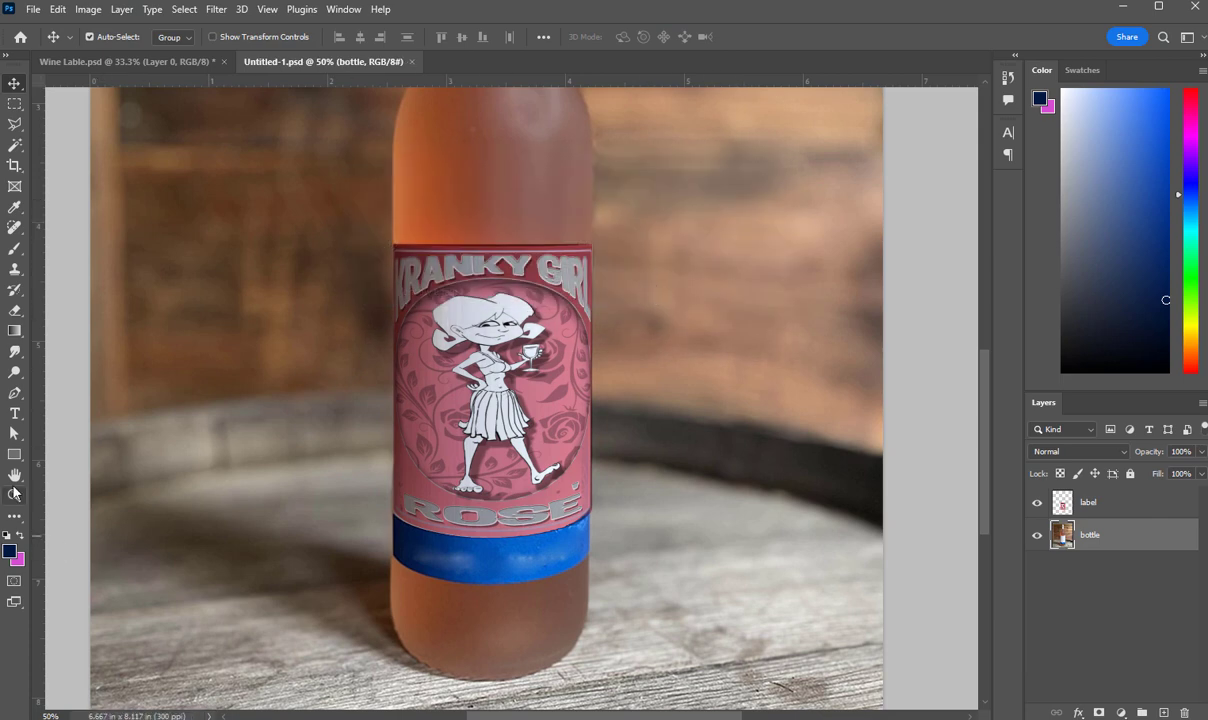
click(14, 496)
alt+click(713, 573)
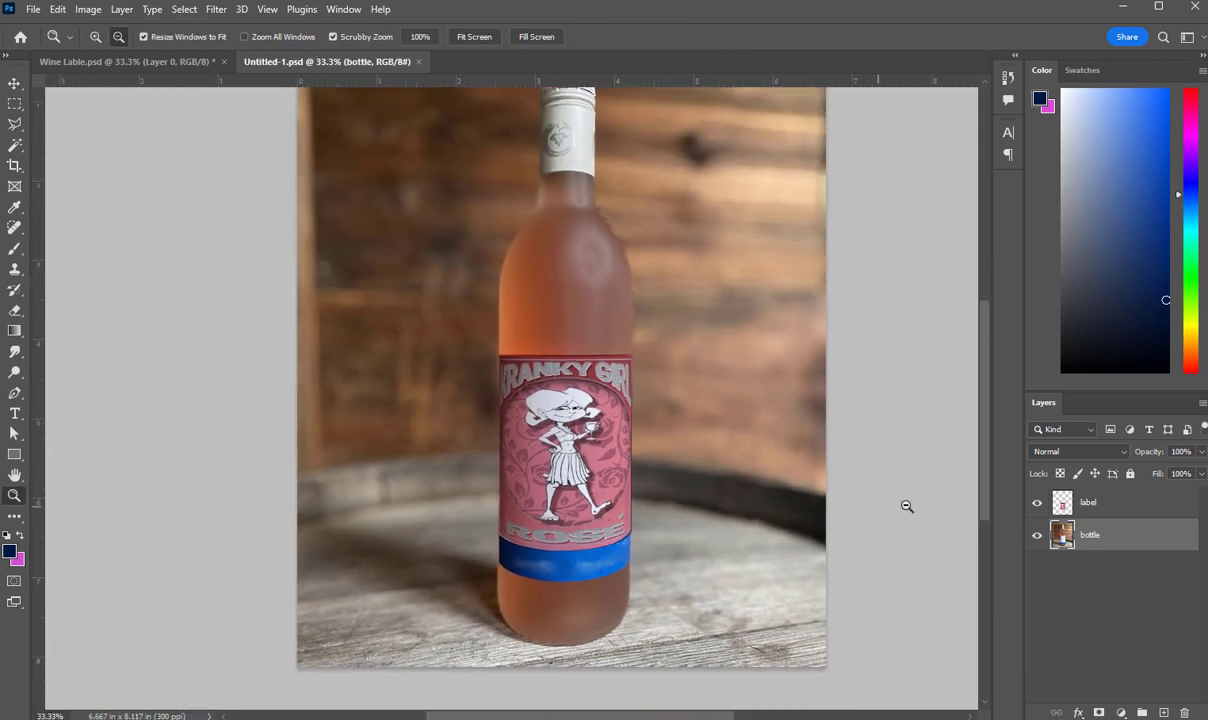